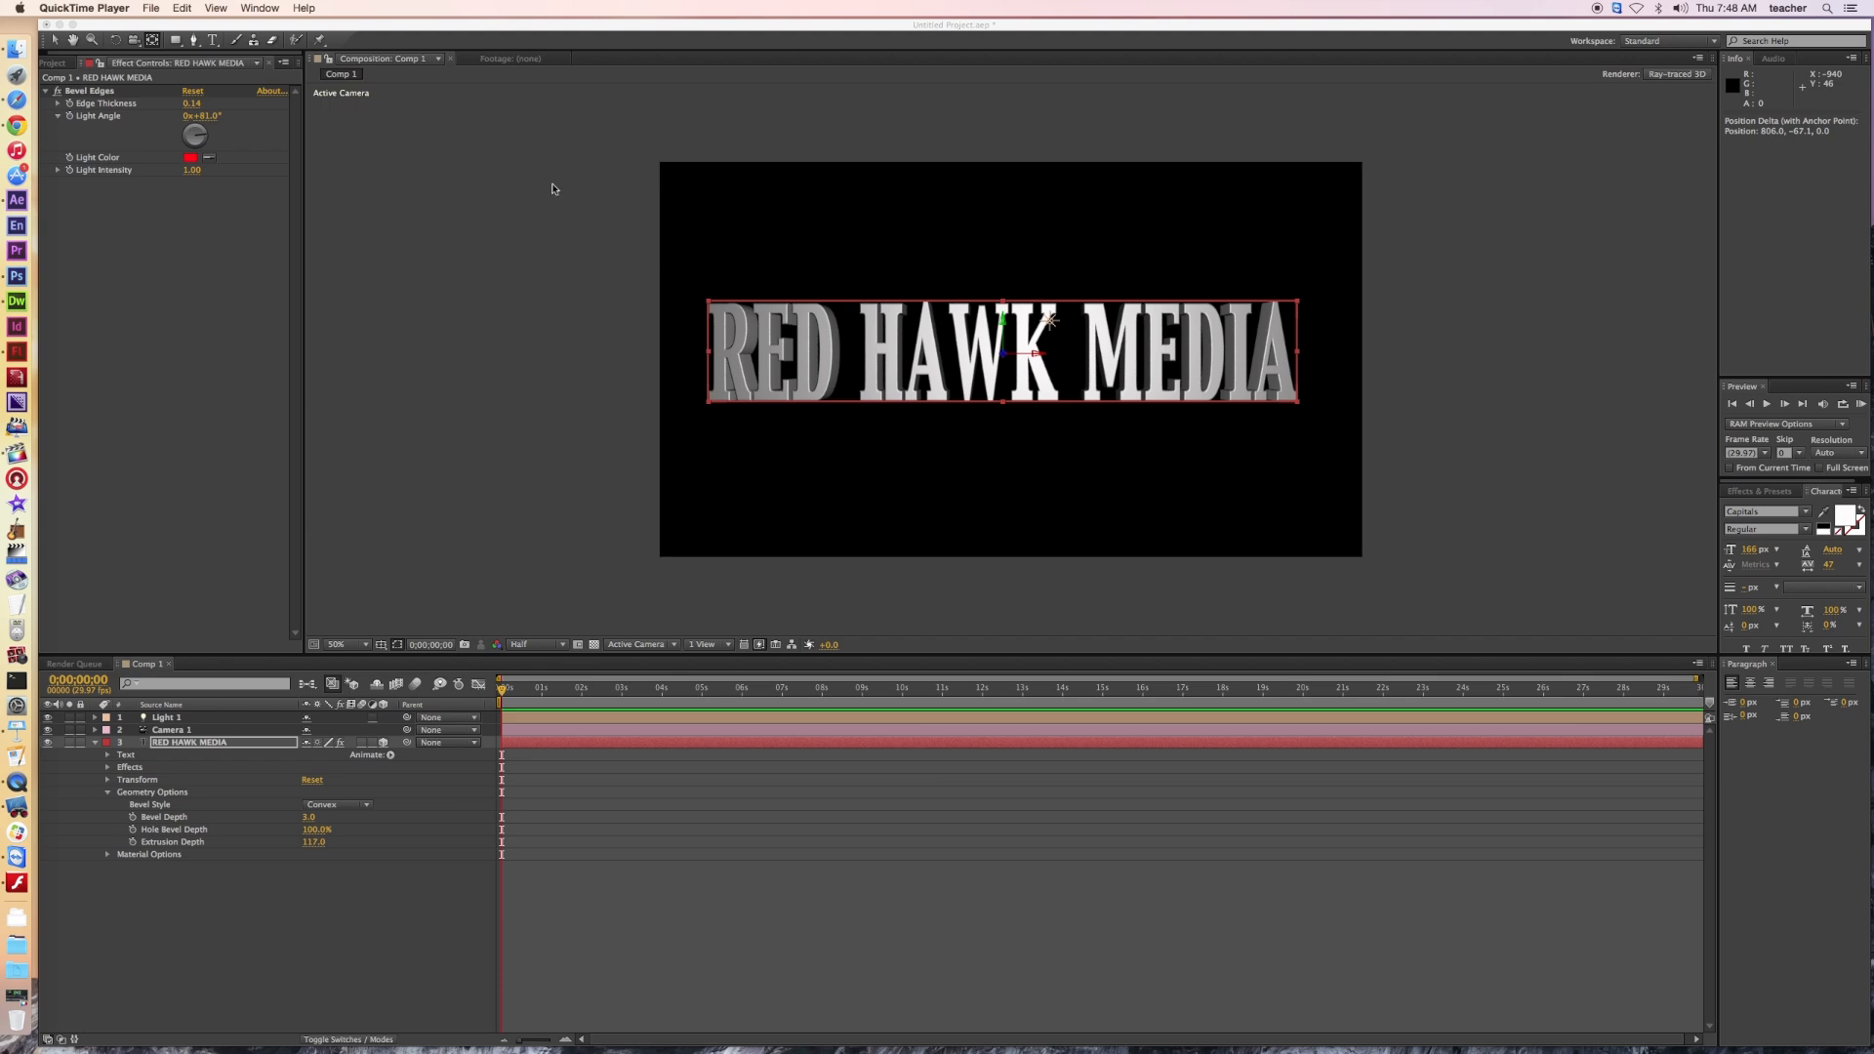
# Step: Switch to After Effects and create a new composition with the HDTV 1080 29.97 preset and a 30-second duration
pyautogui.click(557, 26)
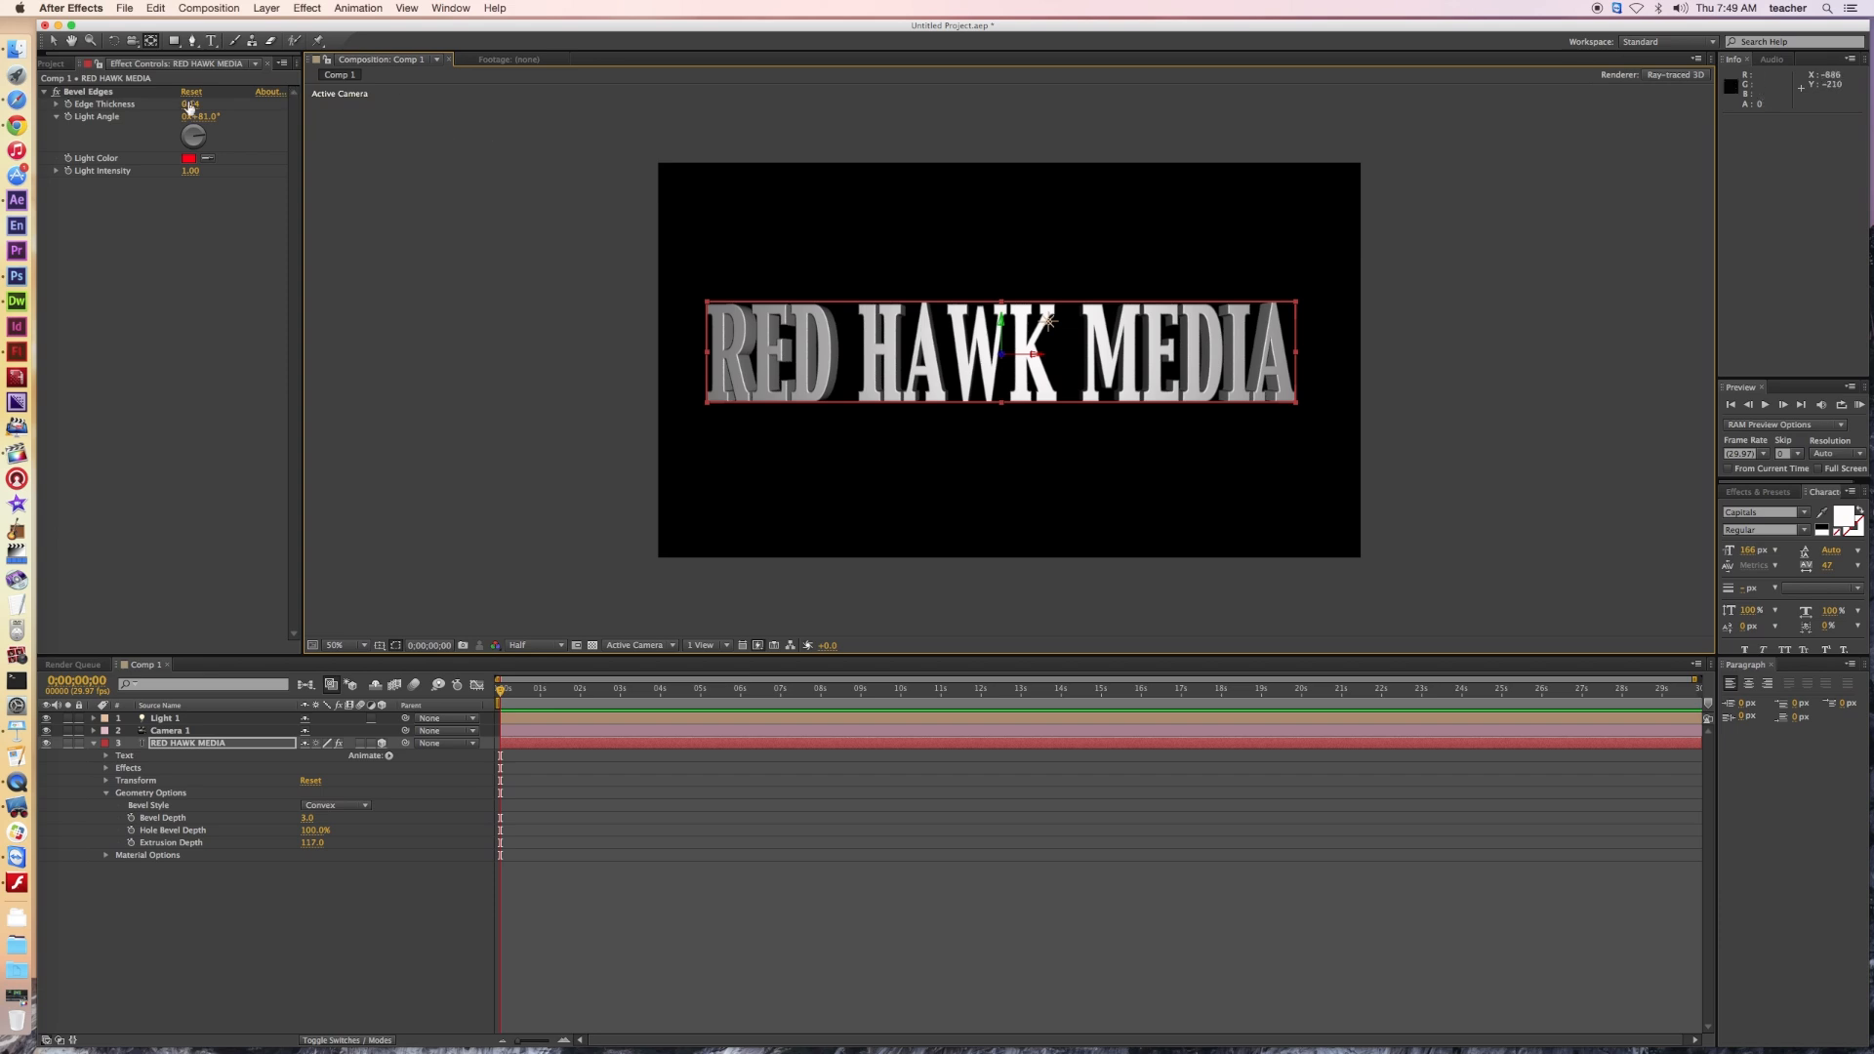
pyautogui.click(205, 9)
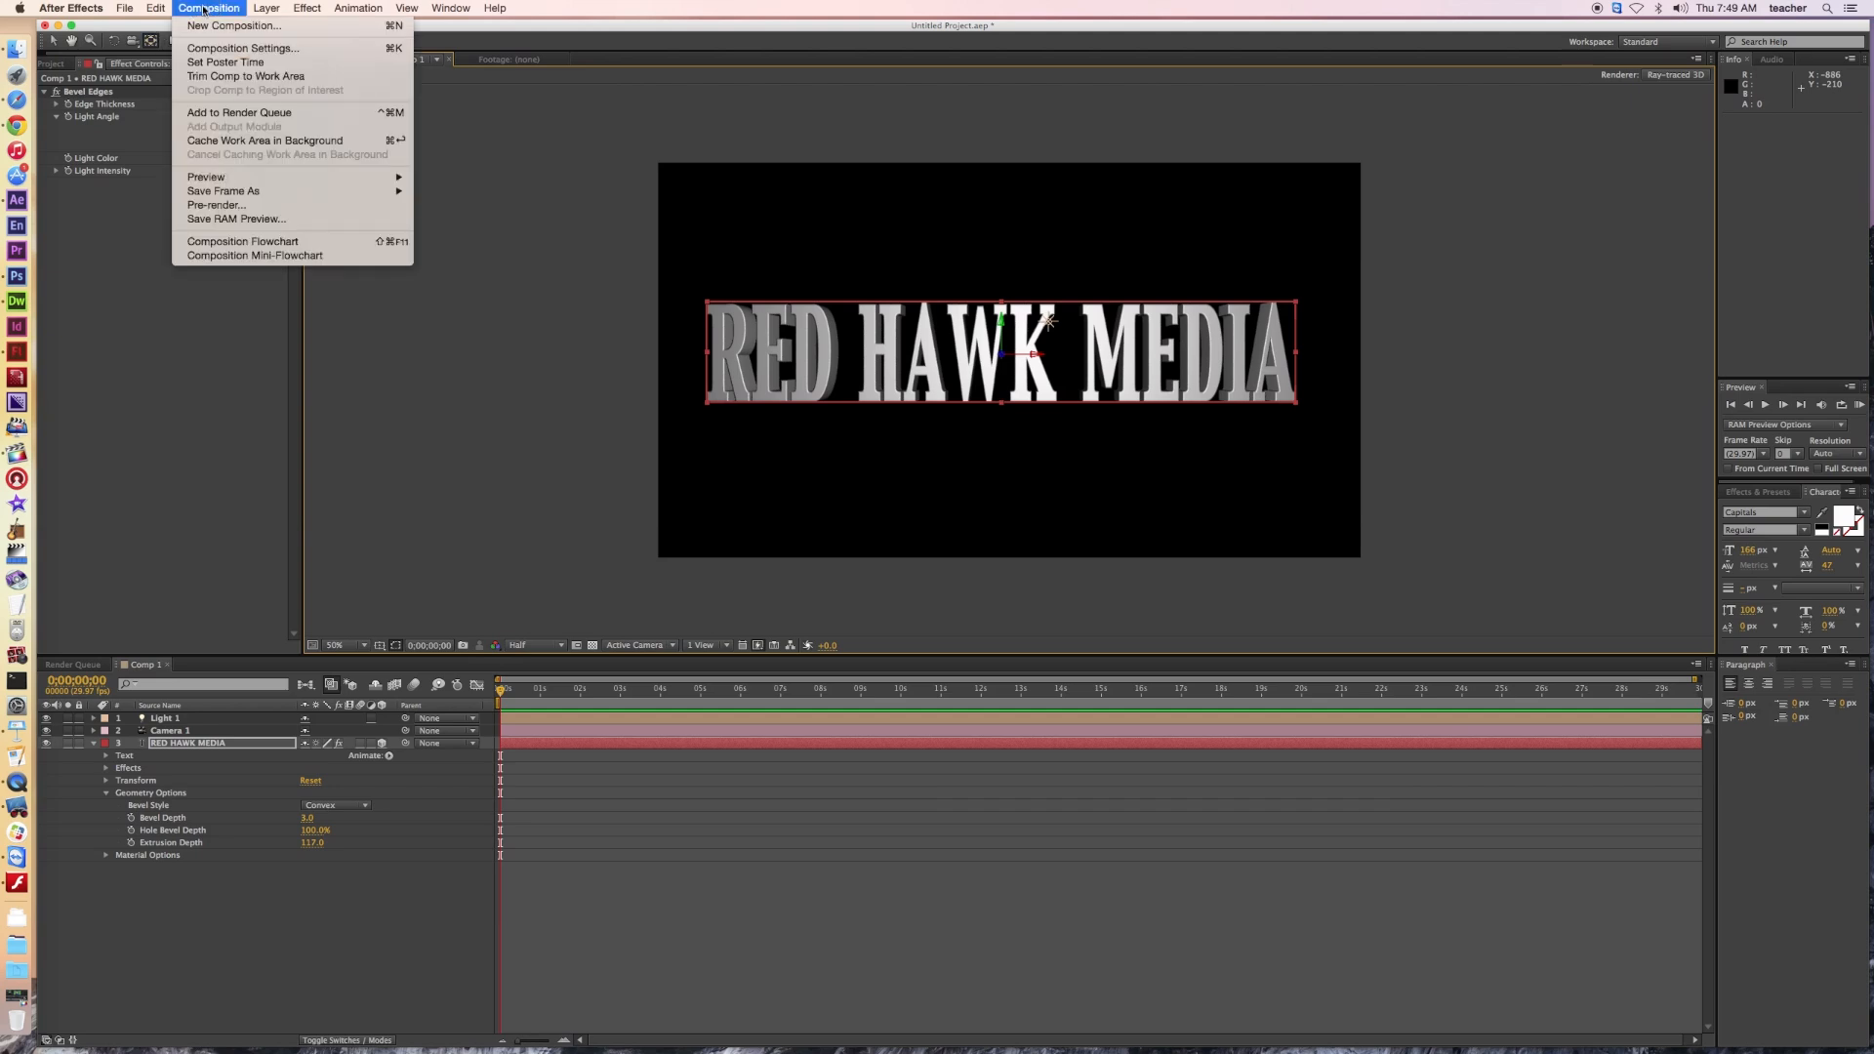
pyautogui.click(212, 25)
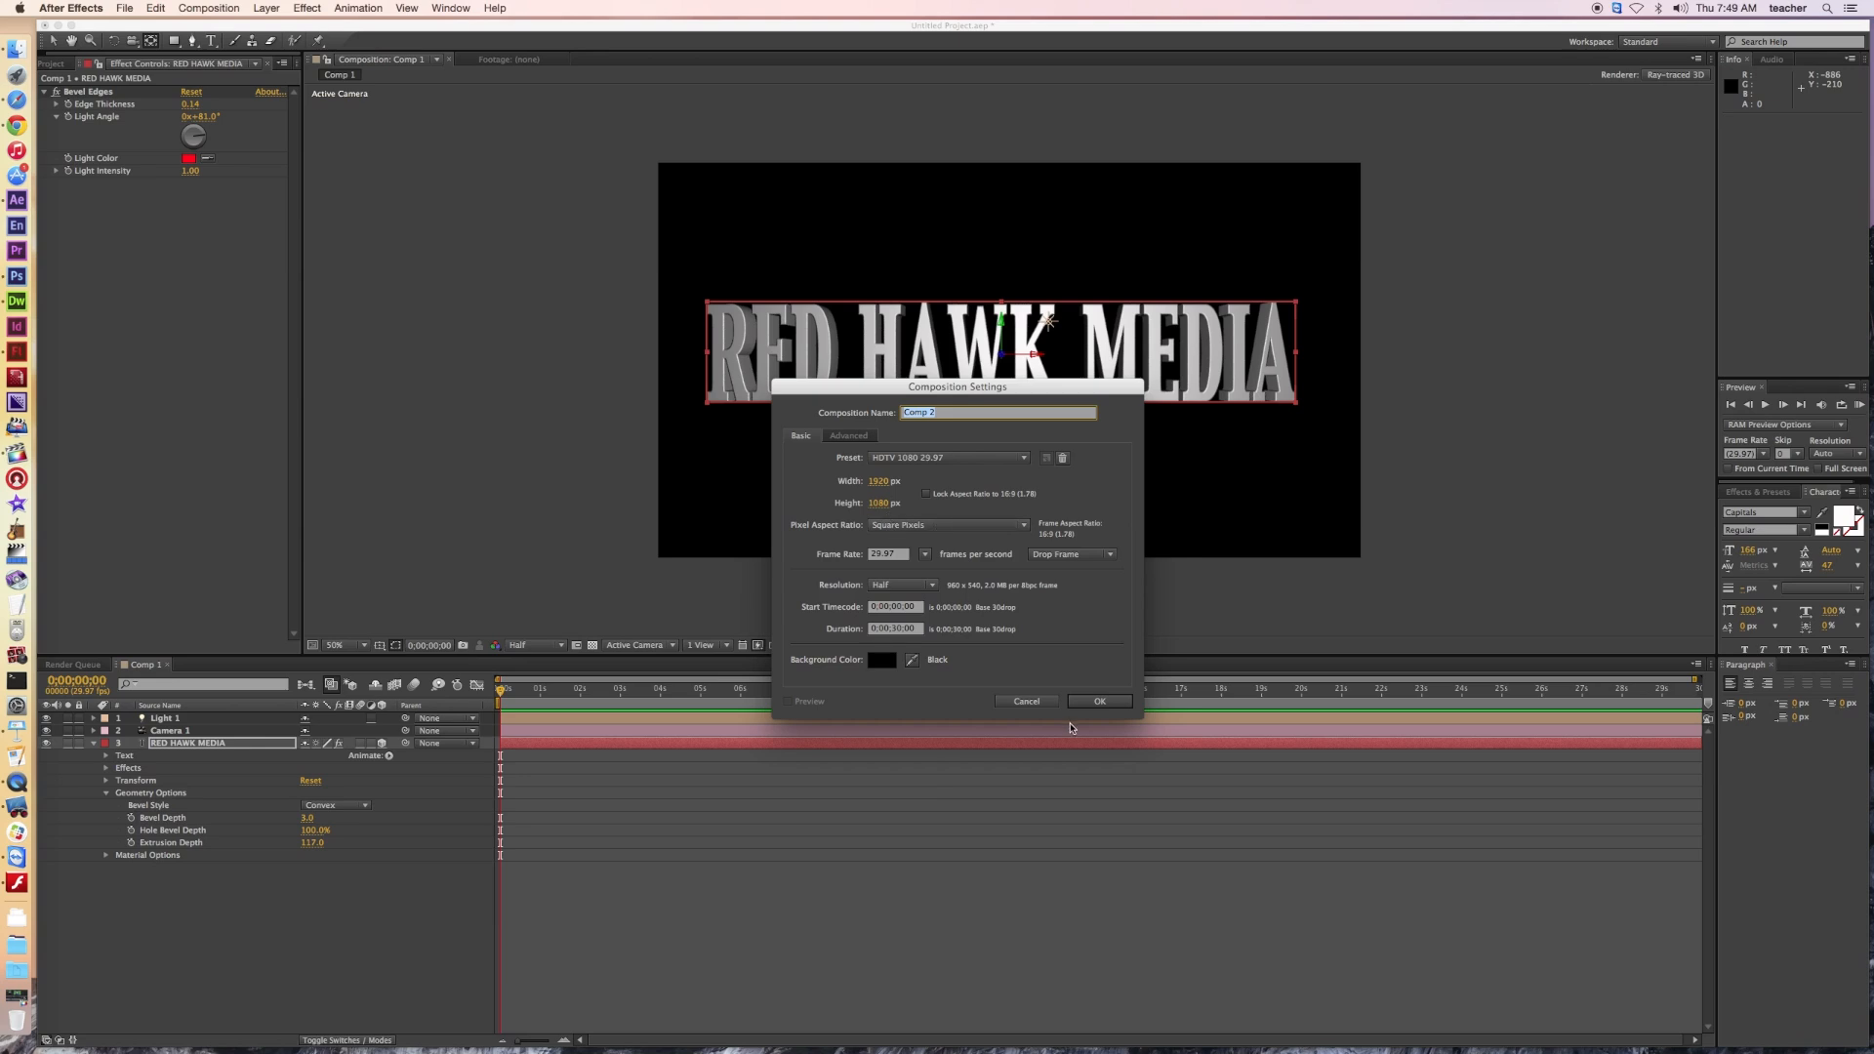
pyautogui.click(1100, 702)
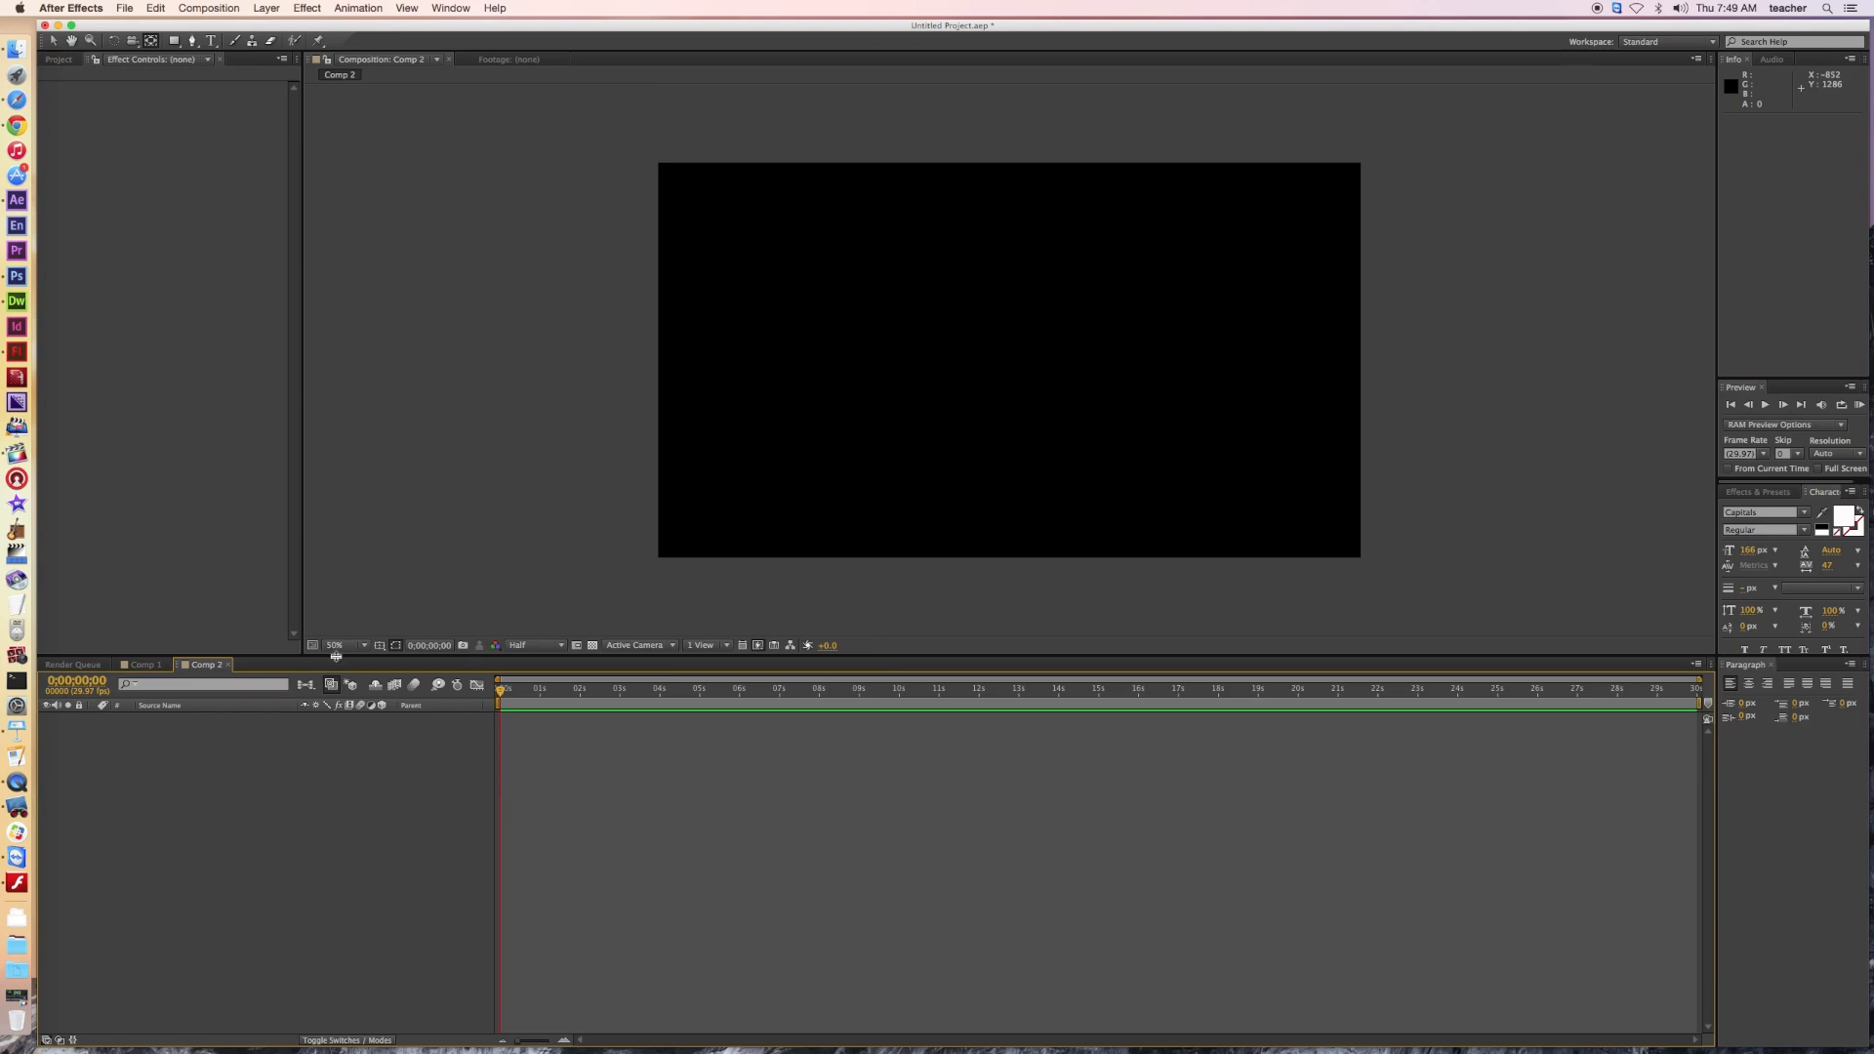
# Step: Set the text fill color to pure red for the Type tool
pyautogui.click(211, 40)
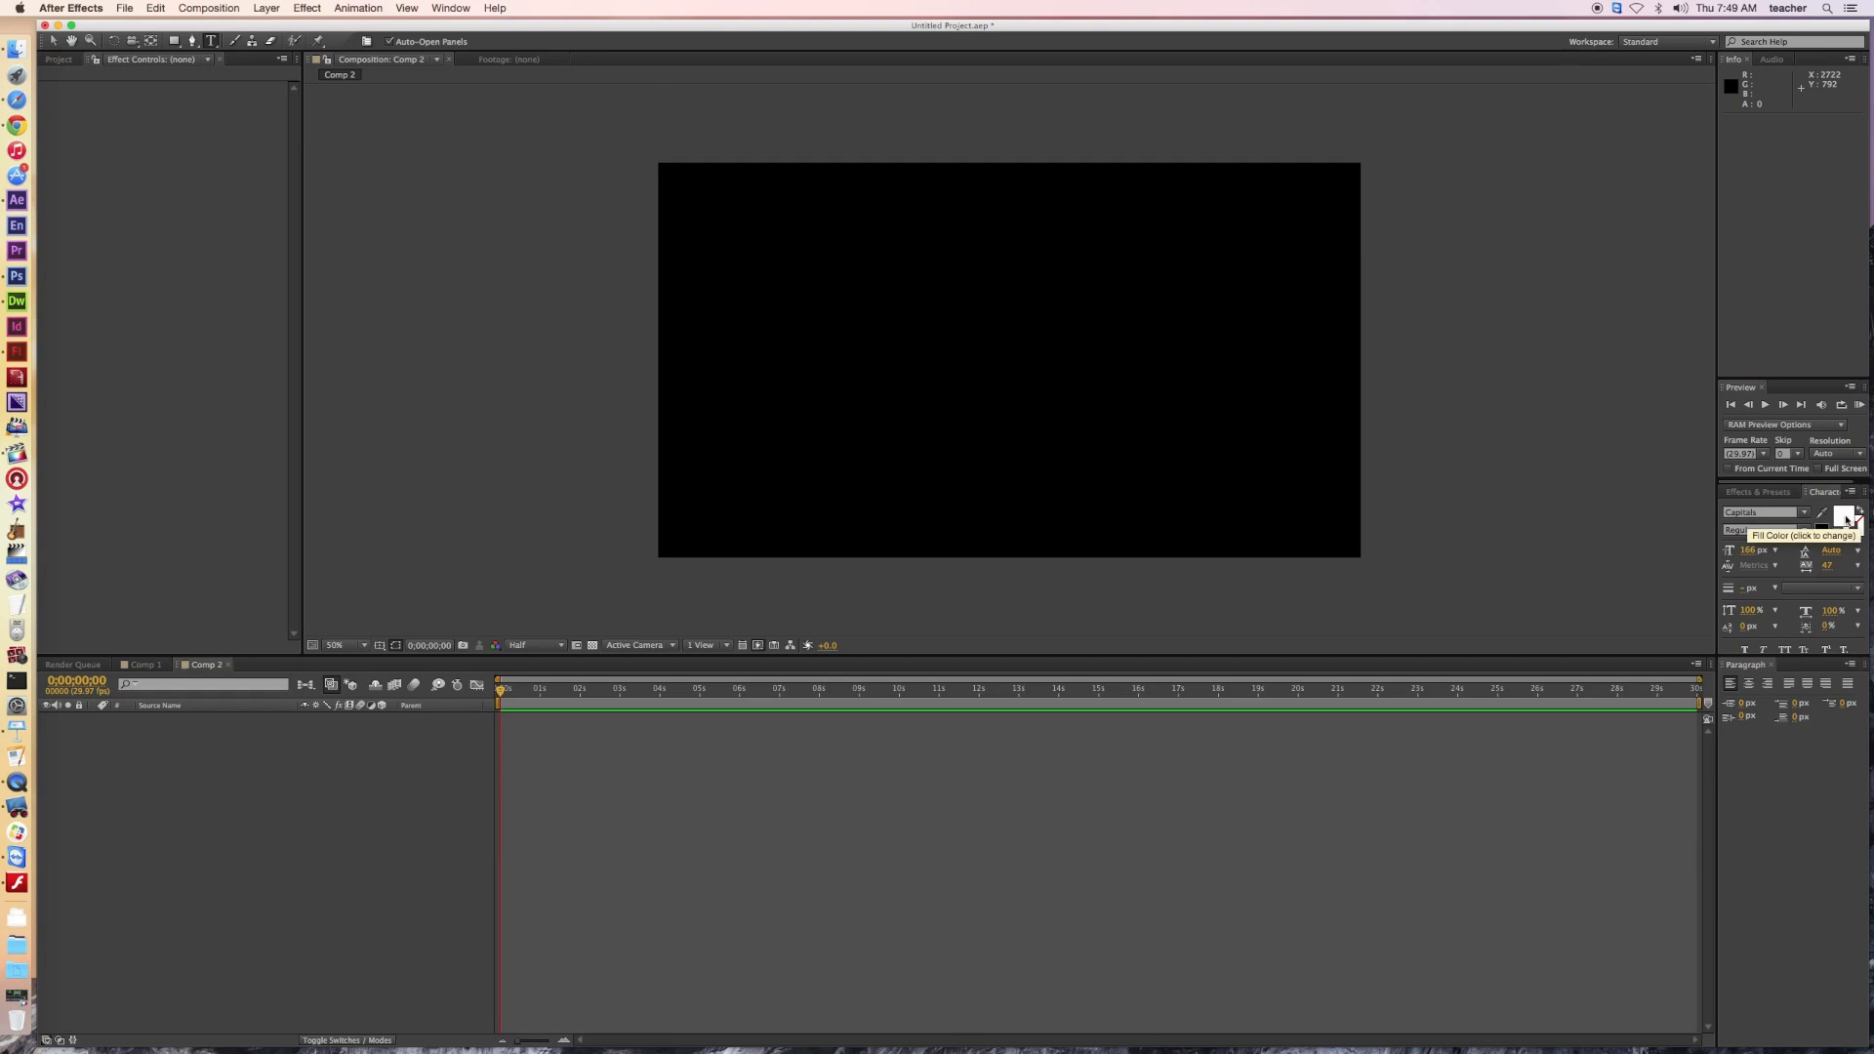
pyautogui.click(1846, 517)
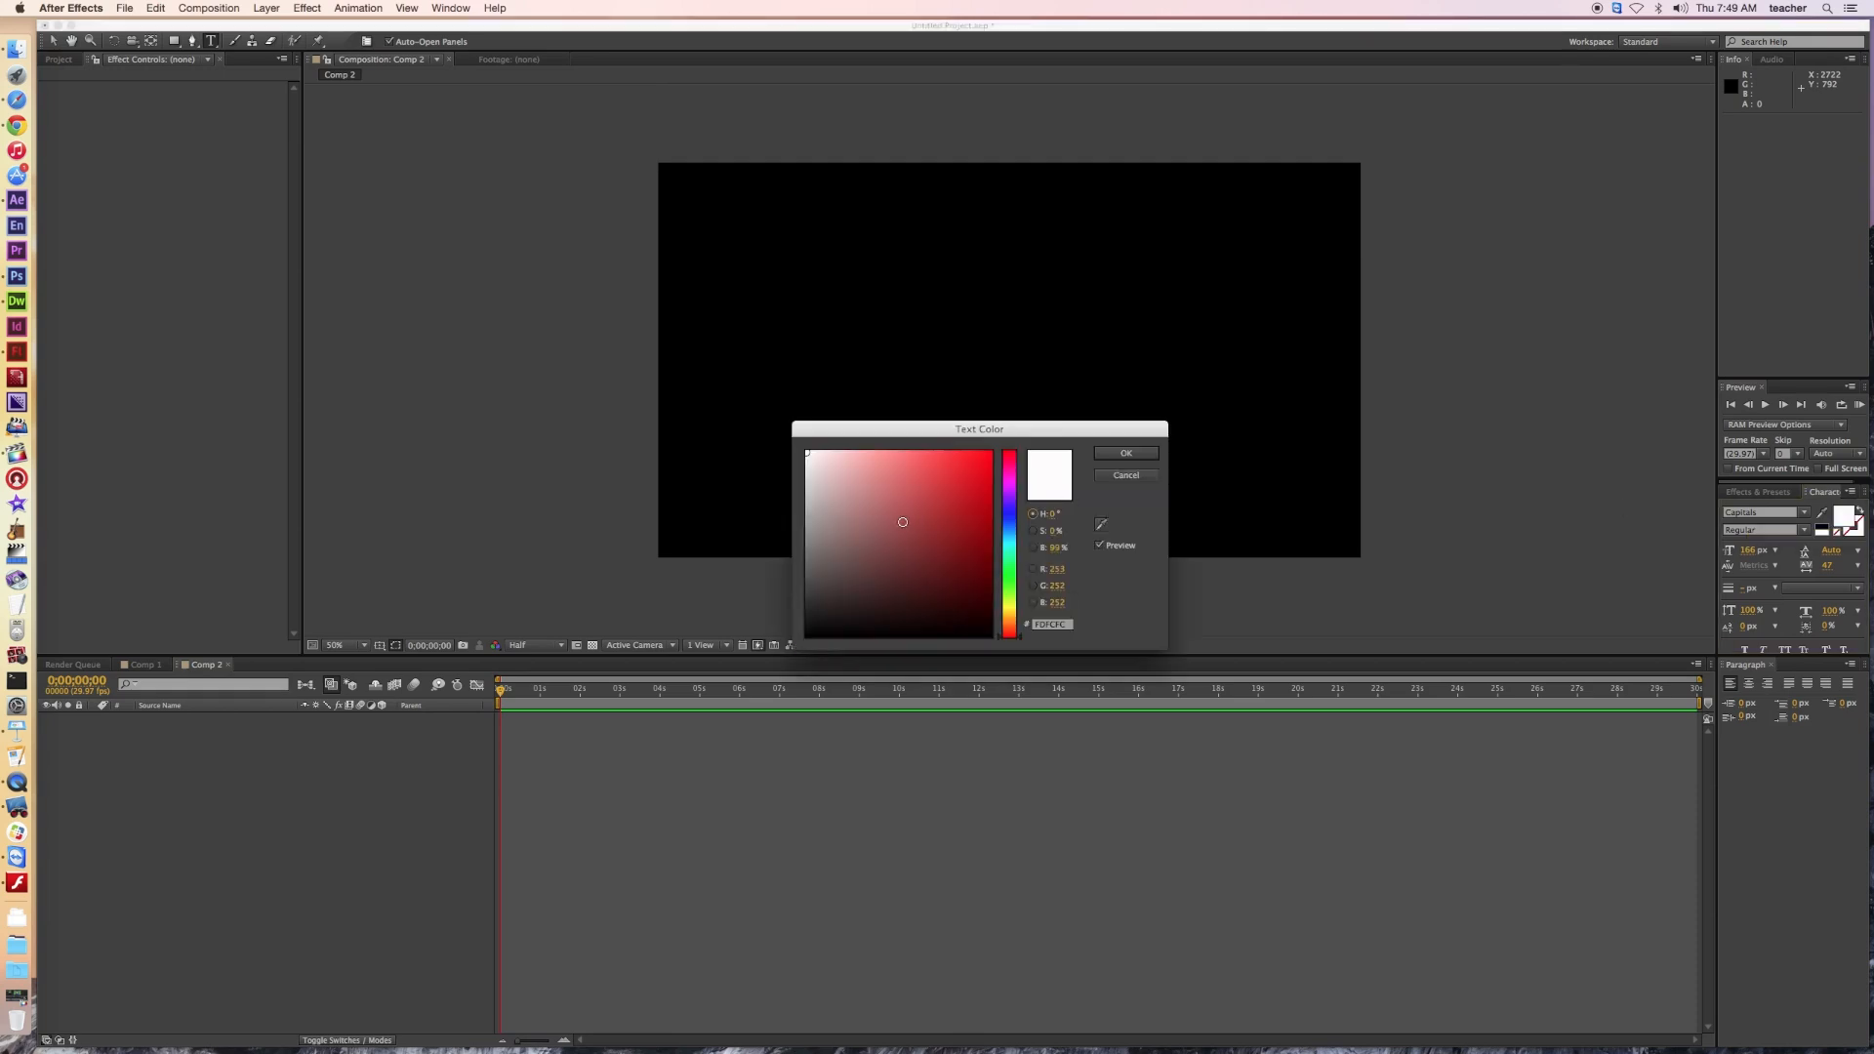
pyautogui.moveTo(958, 482); pyautogui.dragTo(997, 445)
pyautogui.click(1126, 454)
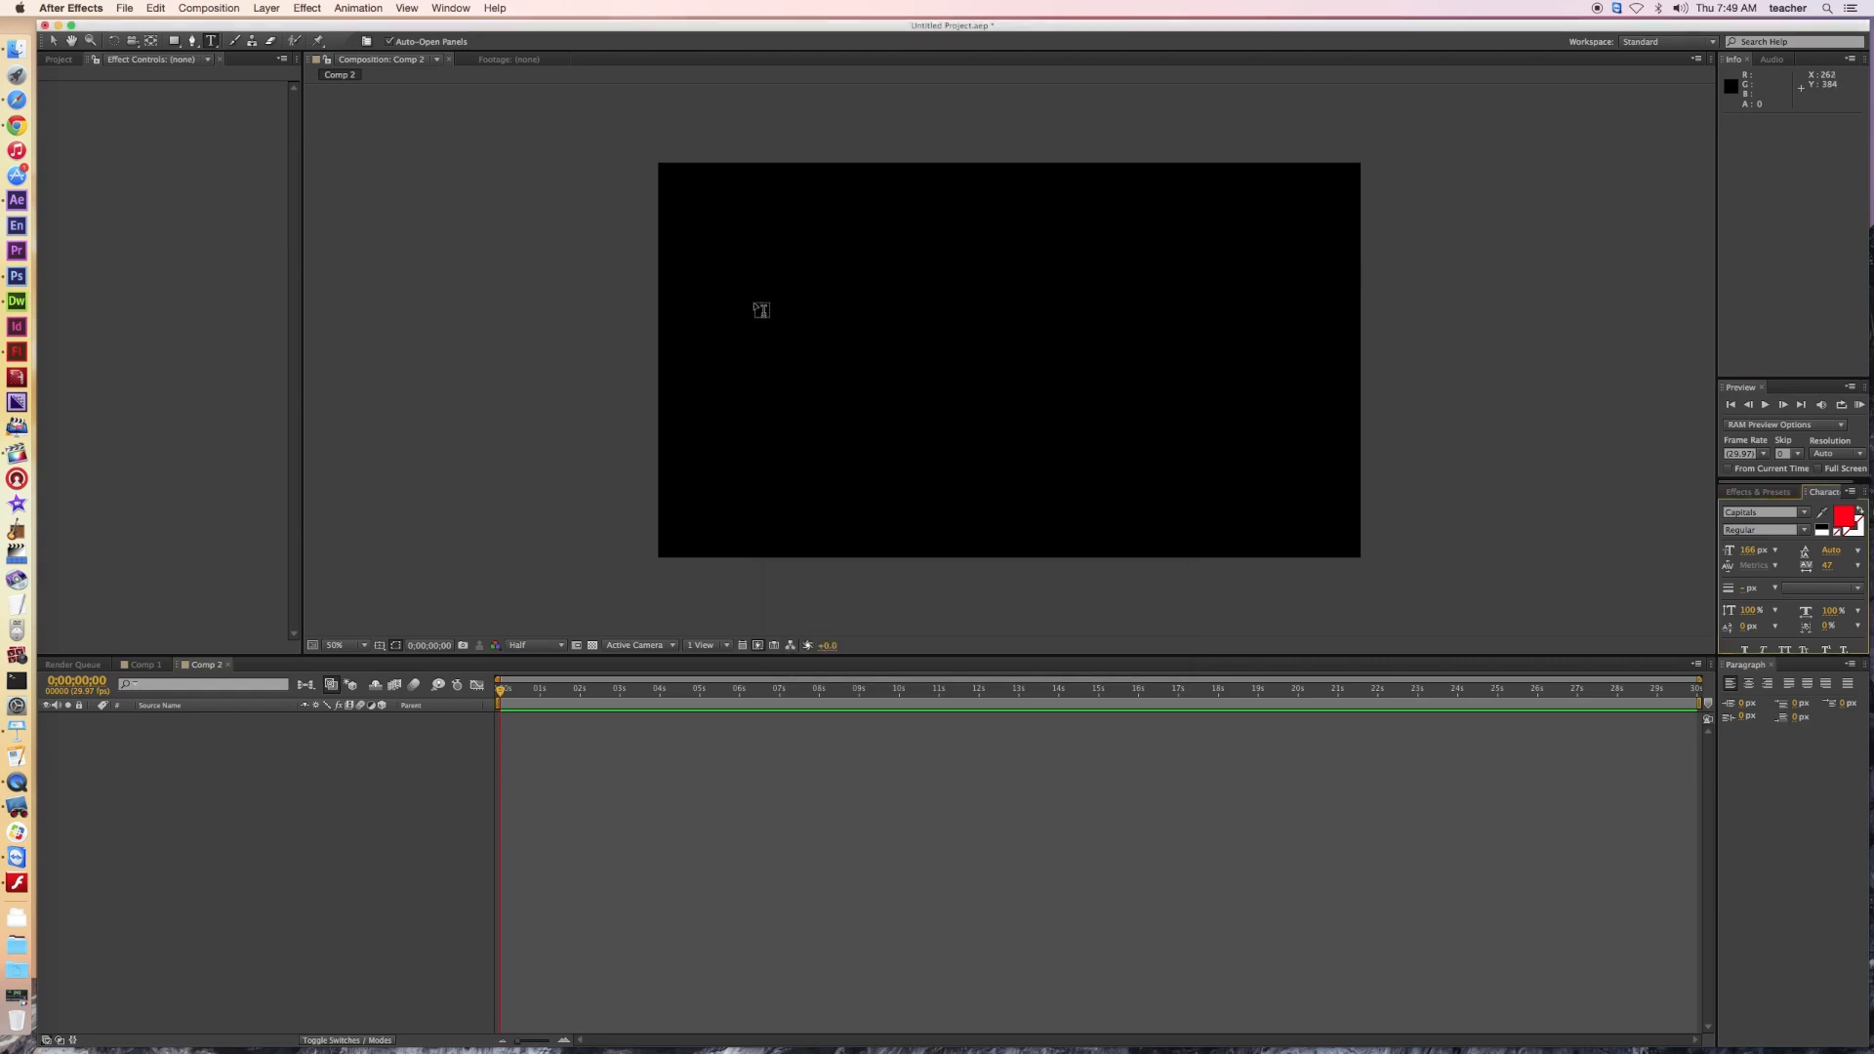
# Step: Set the font size to 211 px and add the title text "RED HAWK MEDIA" in the composition
pyautogui.moveTo(1742, 557); pyautogui.dragTo(1805, 557)
pyautogui.click(753, 302)
pyautogui.write('RE')
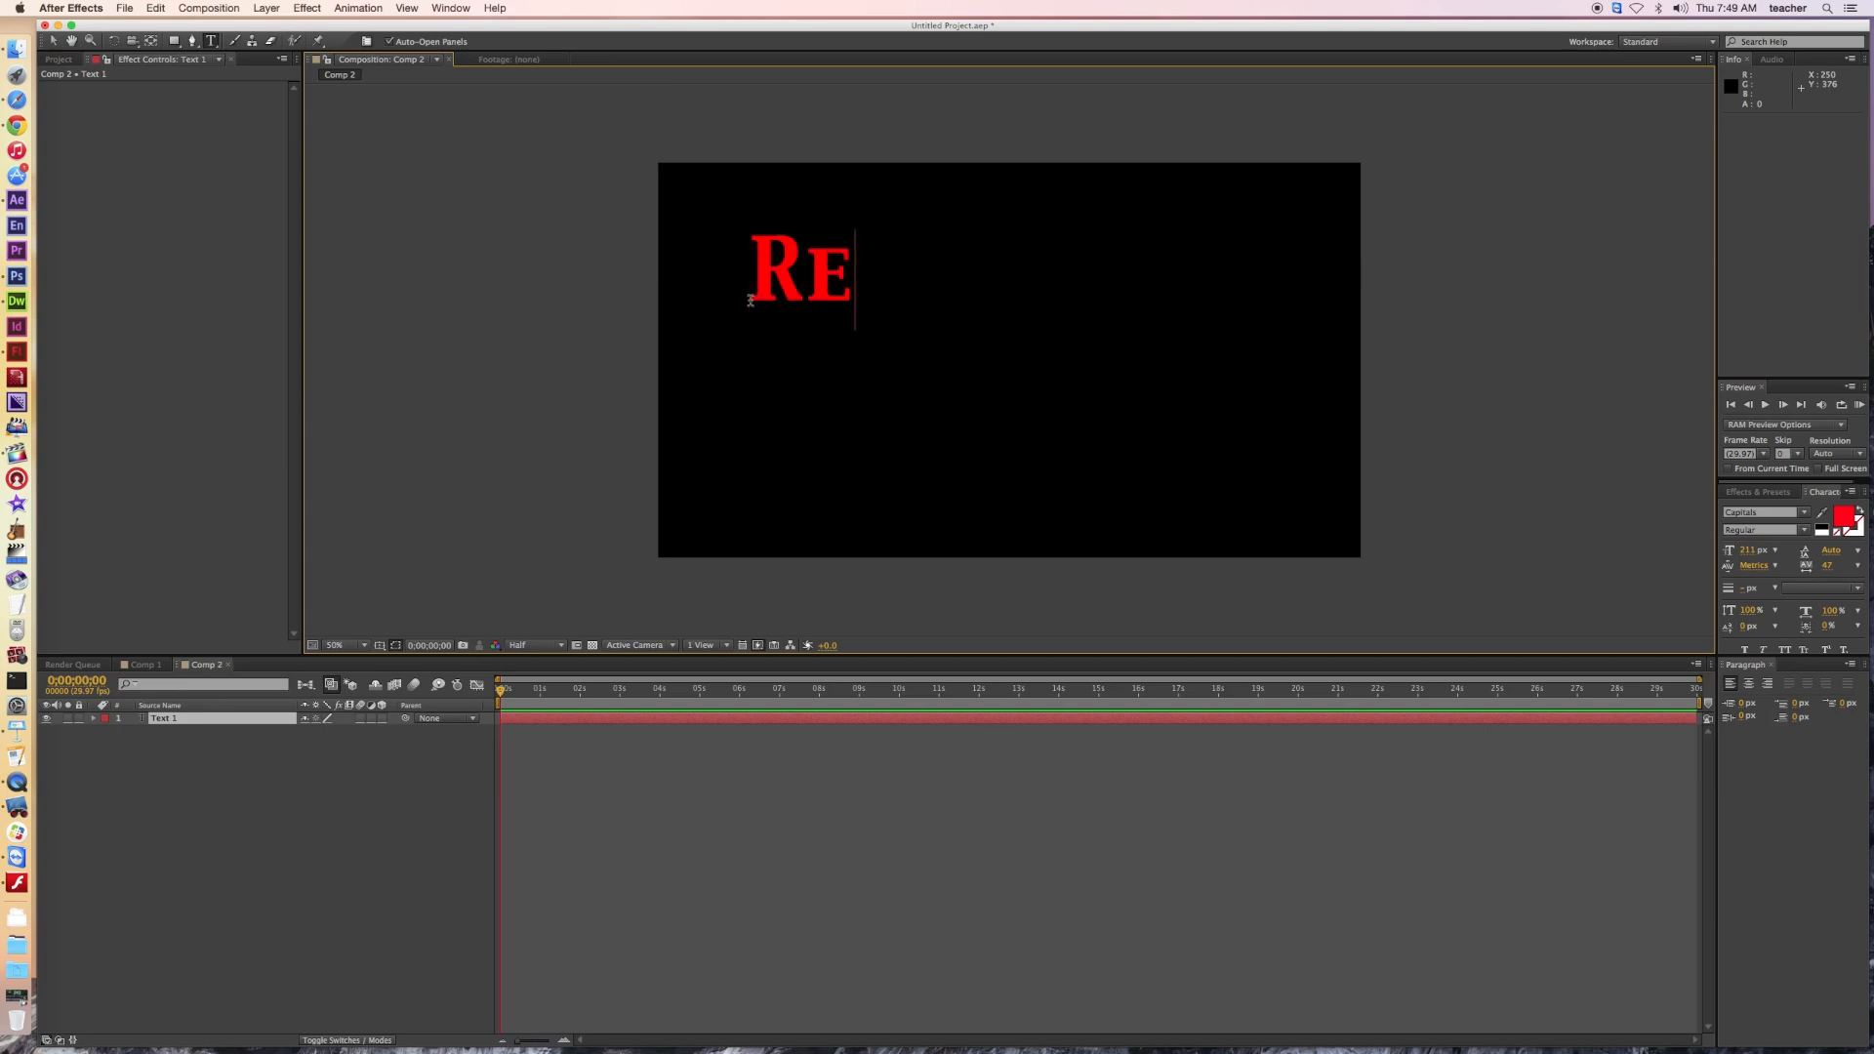
pyautogui.press('BackSpace')
pyautogui.write('ED')
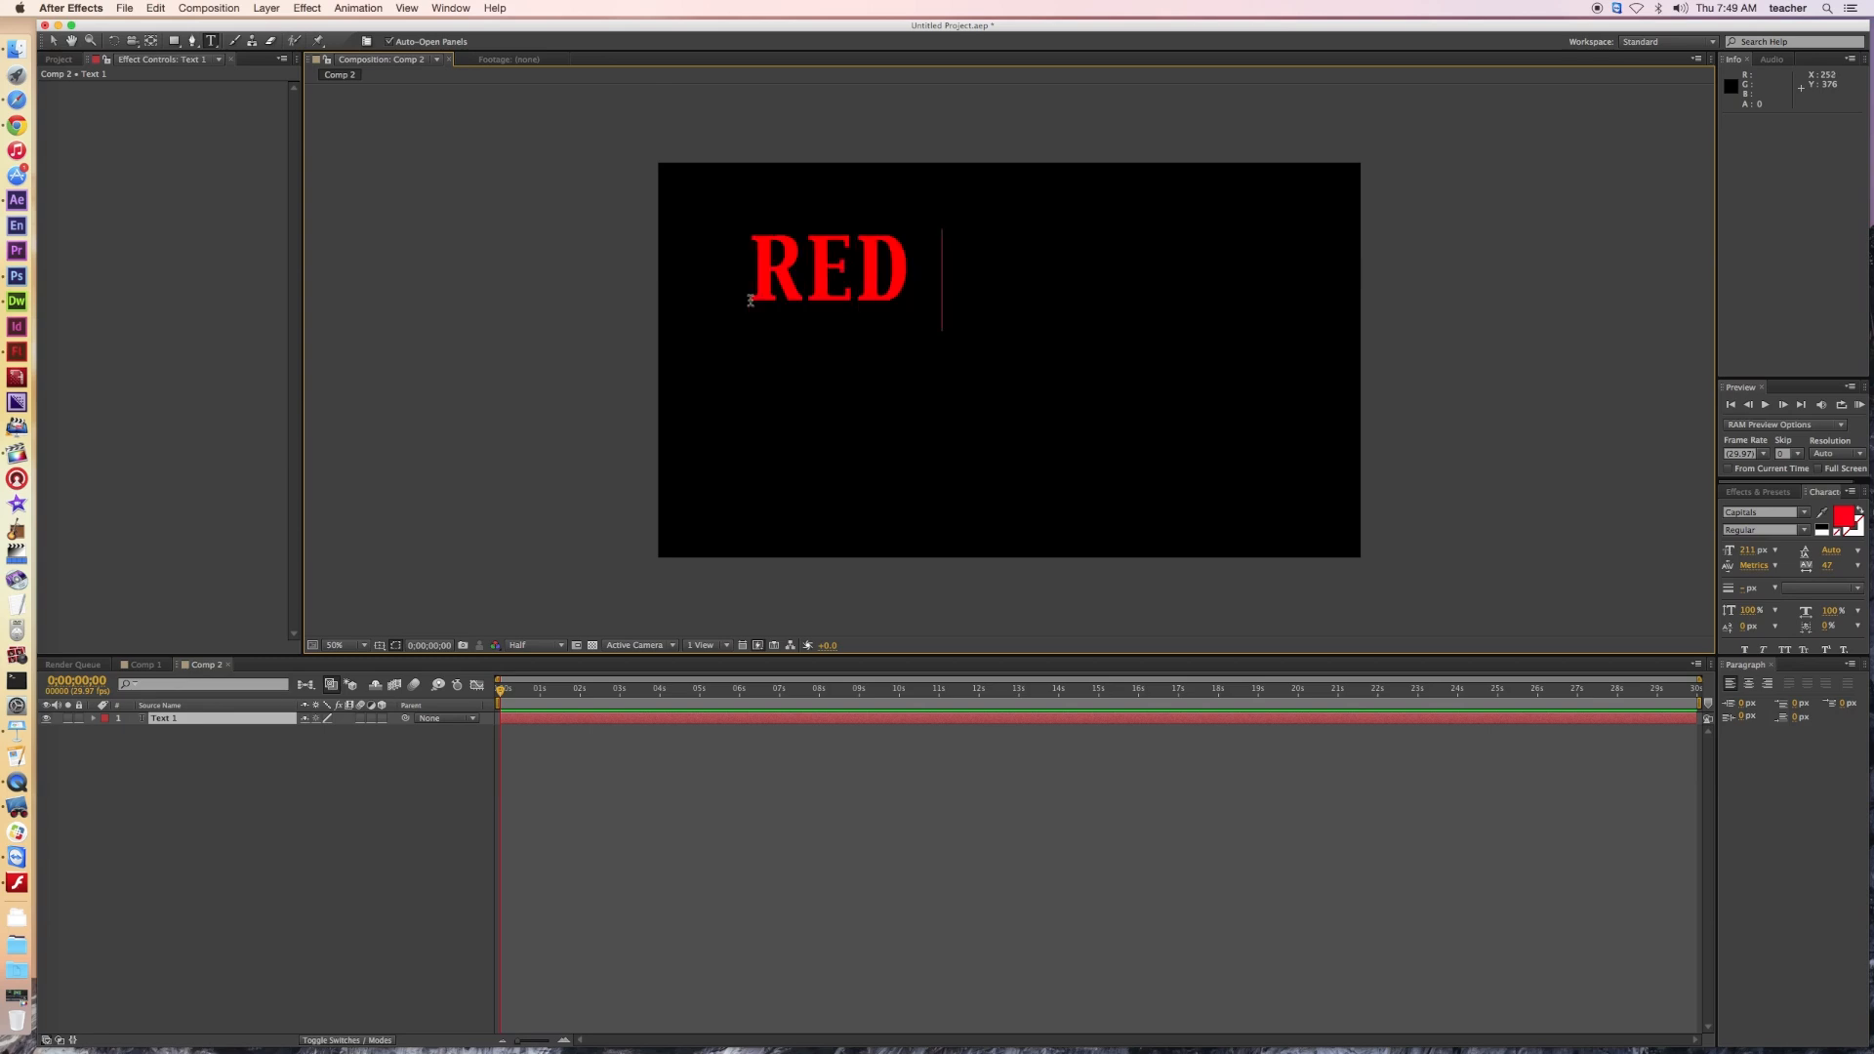
pyautogui.write(' HAWK ')
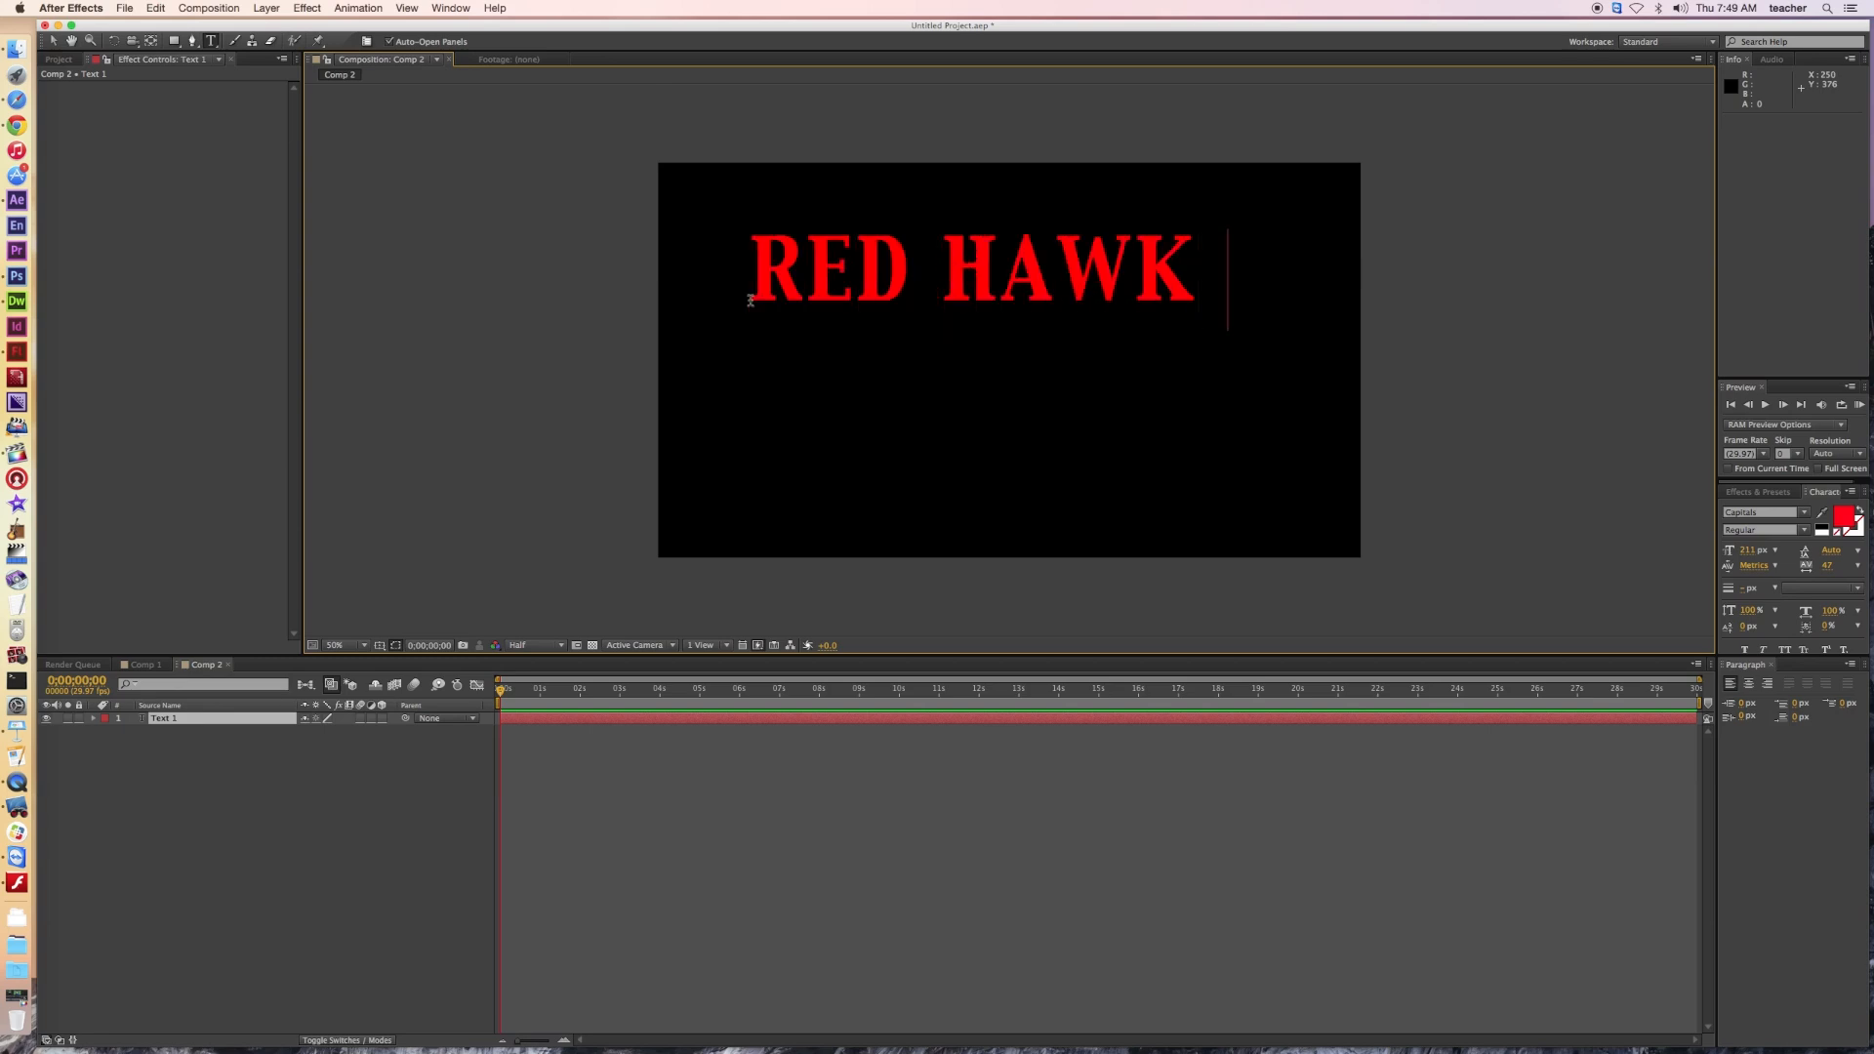
pyautogui.write('MED')
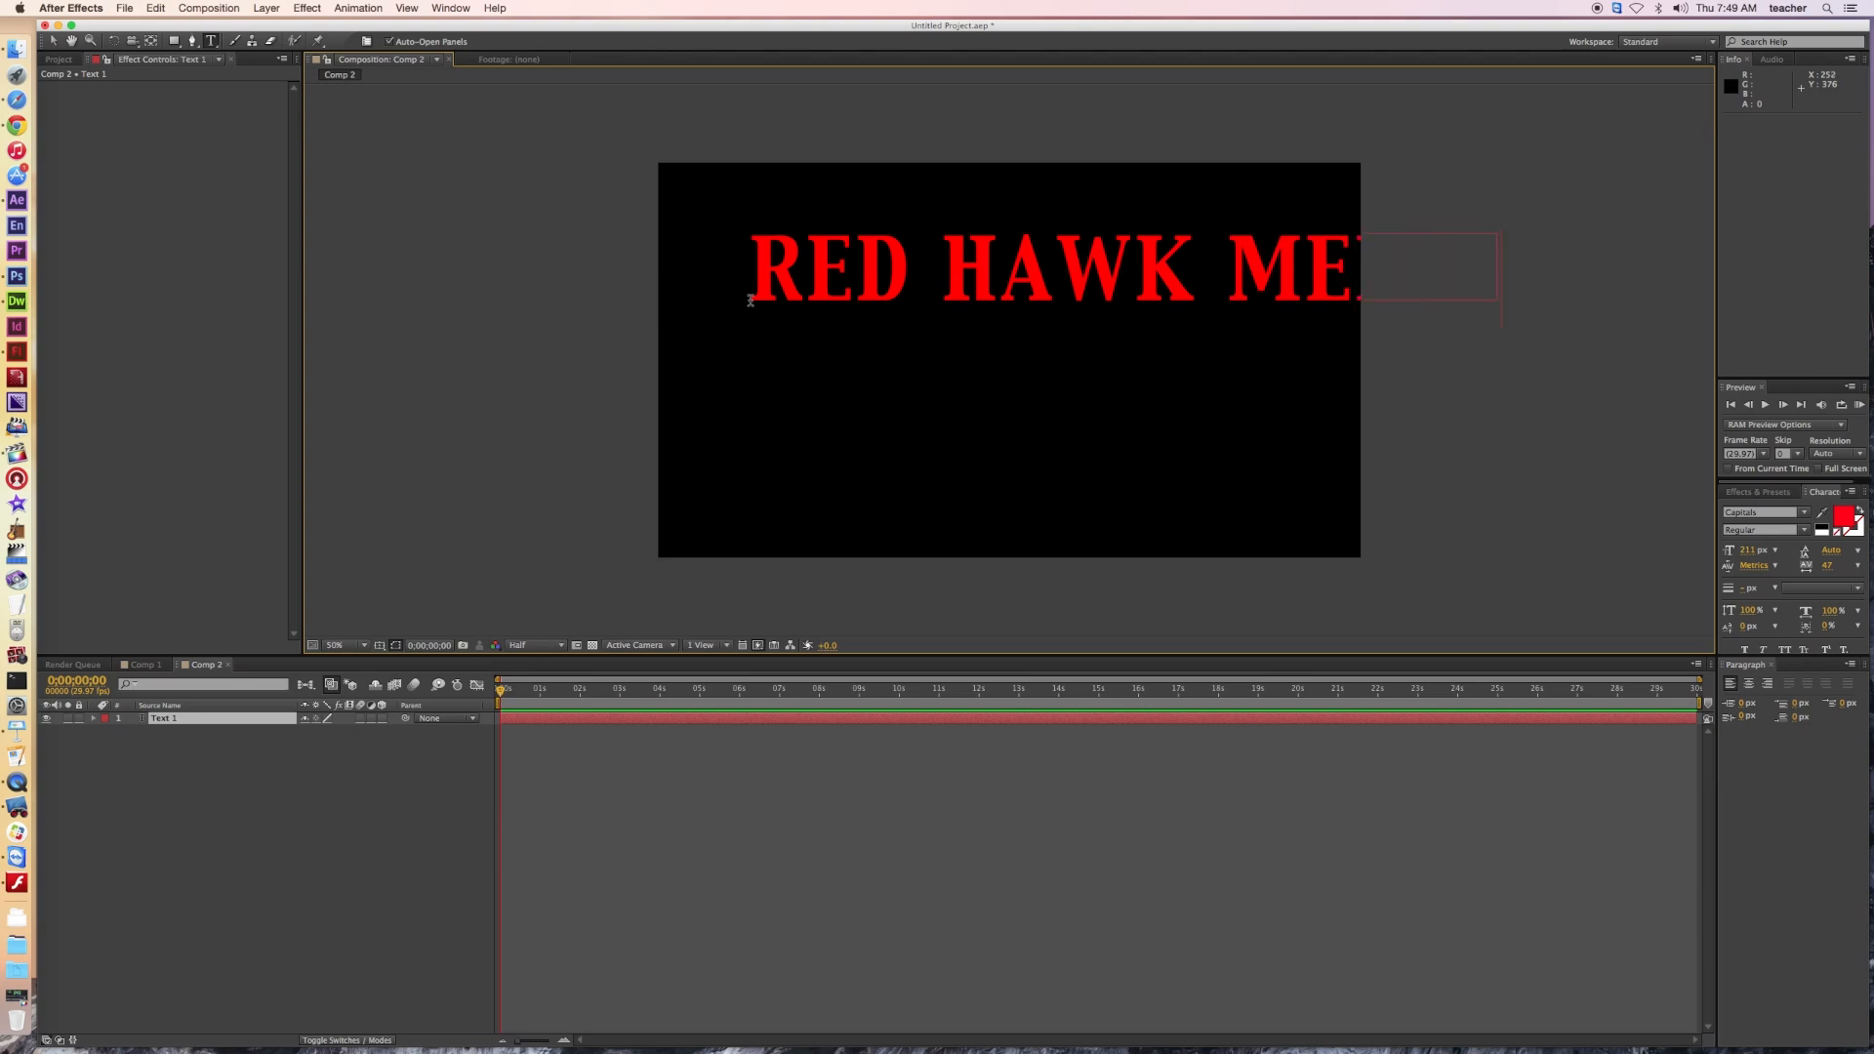
# Step: Reduce the title's font size to 151 px, set its tracking to 154, and center it in the frame
pyautogui.click(53, 42)
pyautogui.moveTo(1029, 284); pyautogui.dragTo(970, 343)
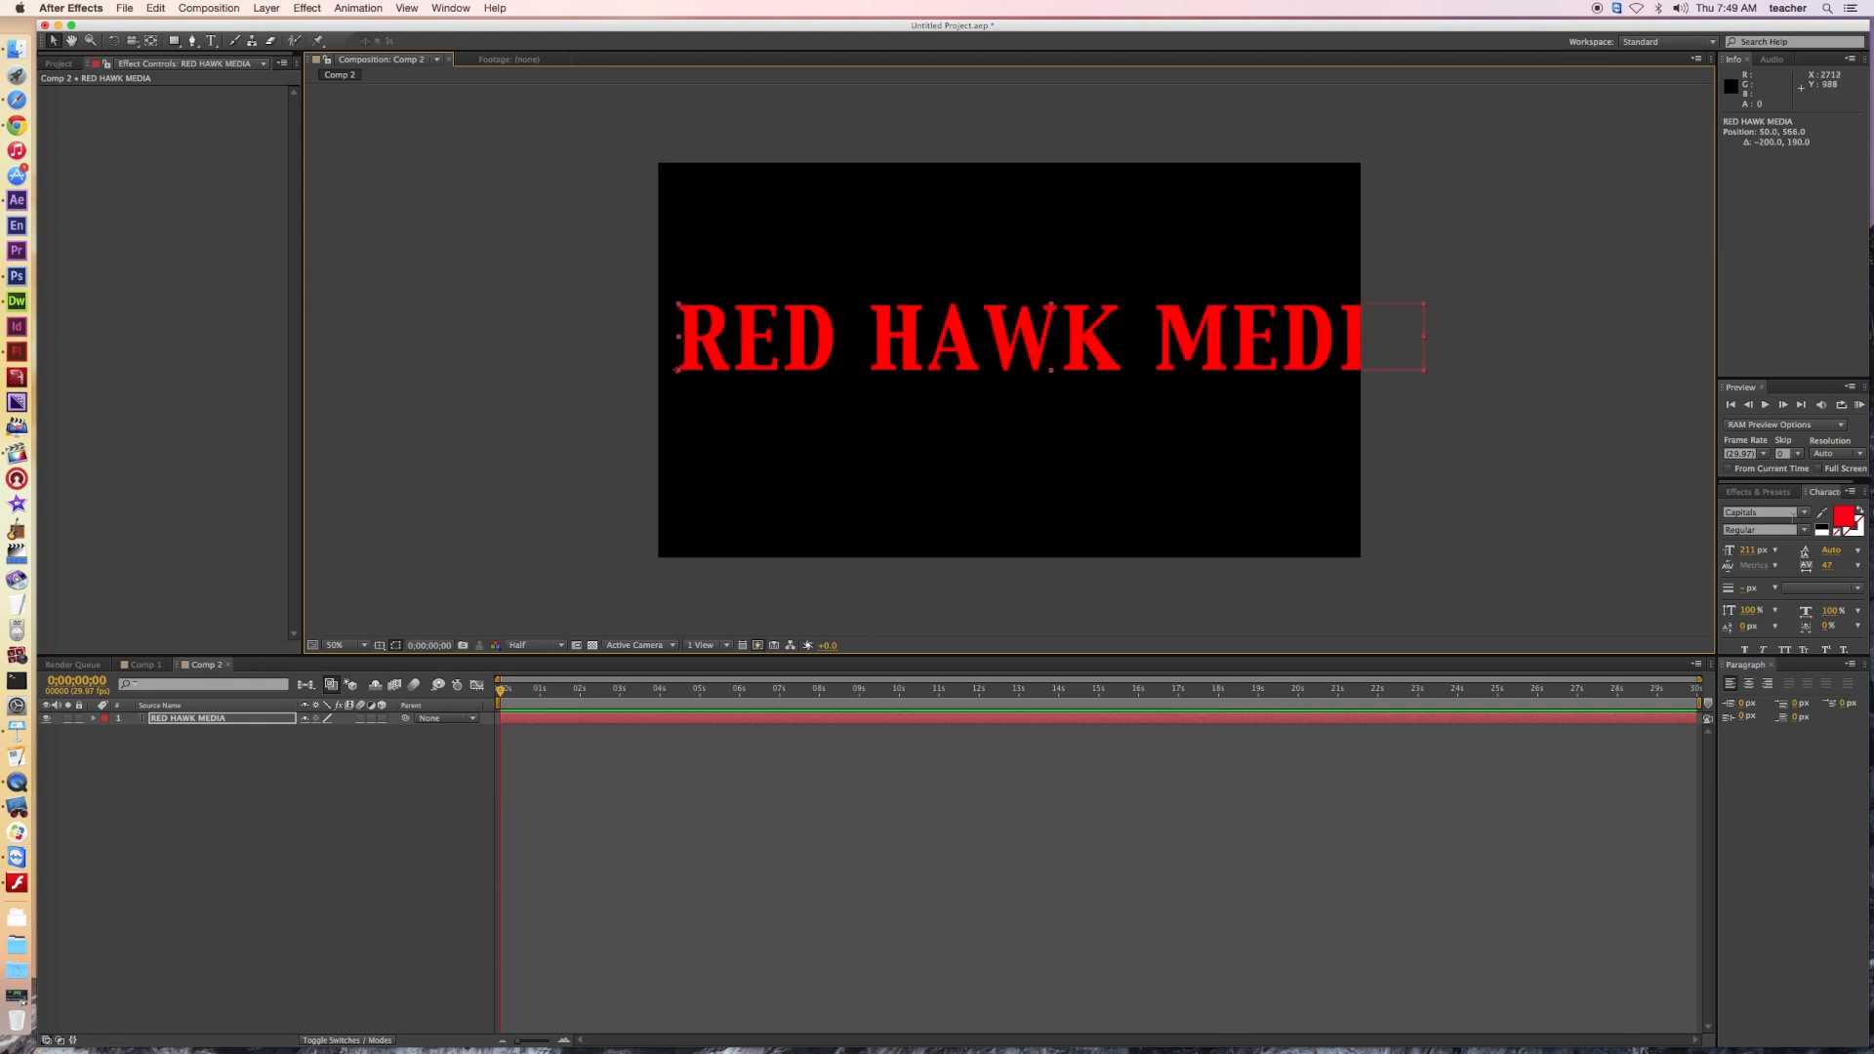
pyautogui.moveTo(1748, 552)
pyautogui.mouseDown()
pyautogui.moveTo(1702, 555)
pyautogui.moveTo(1781, 557)
pyautogui.mouseUp()
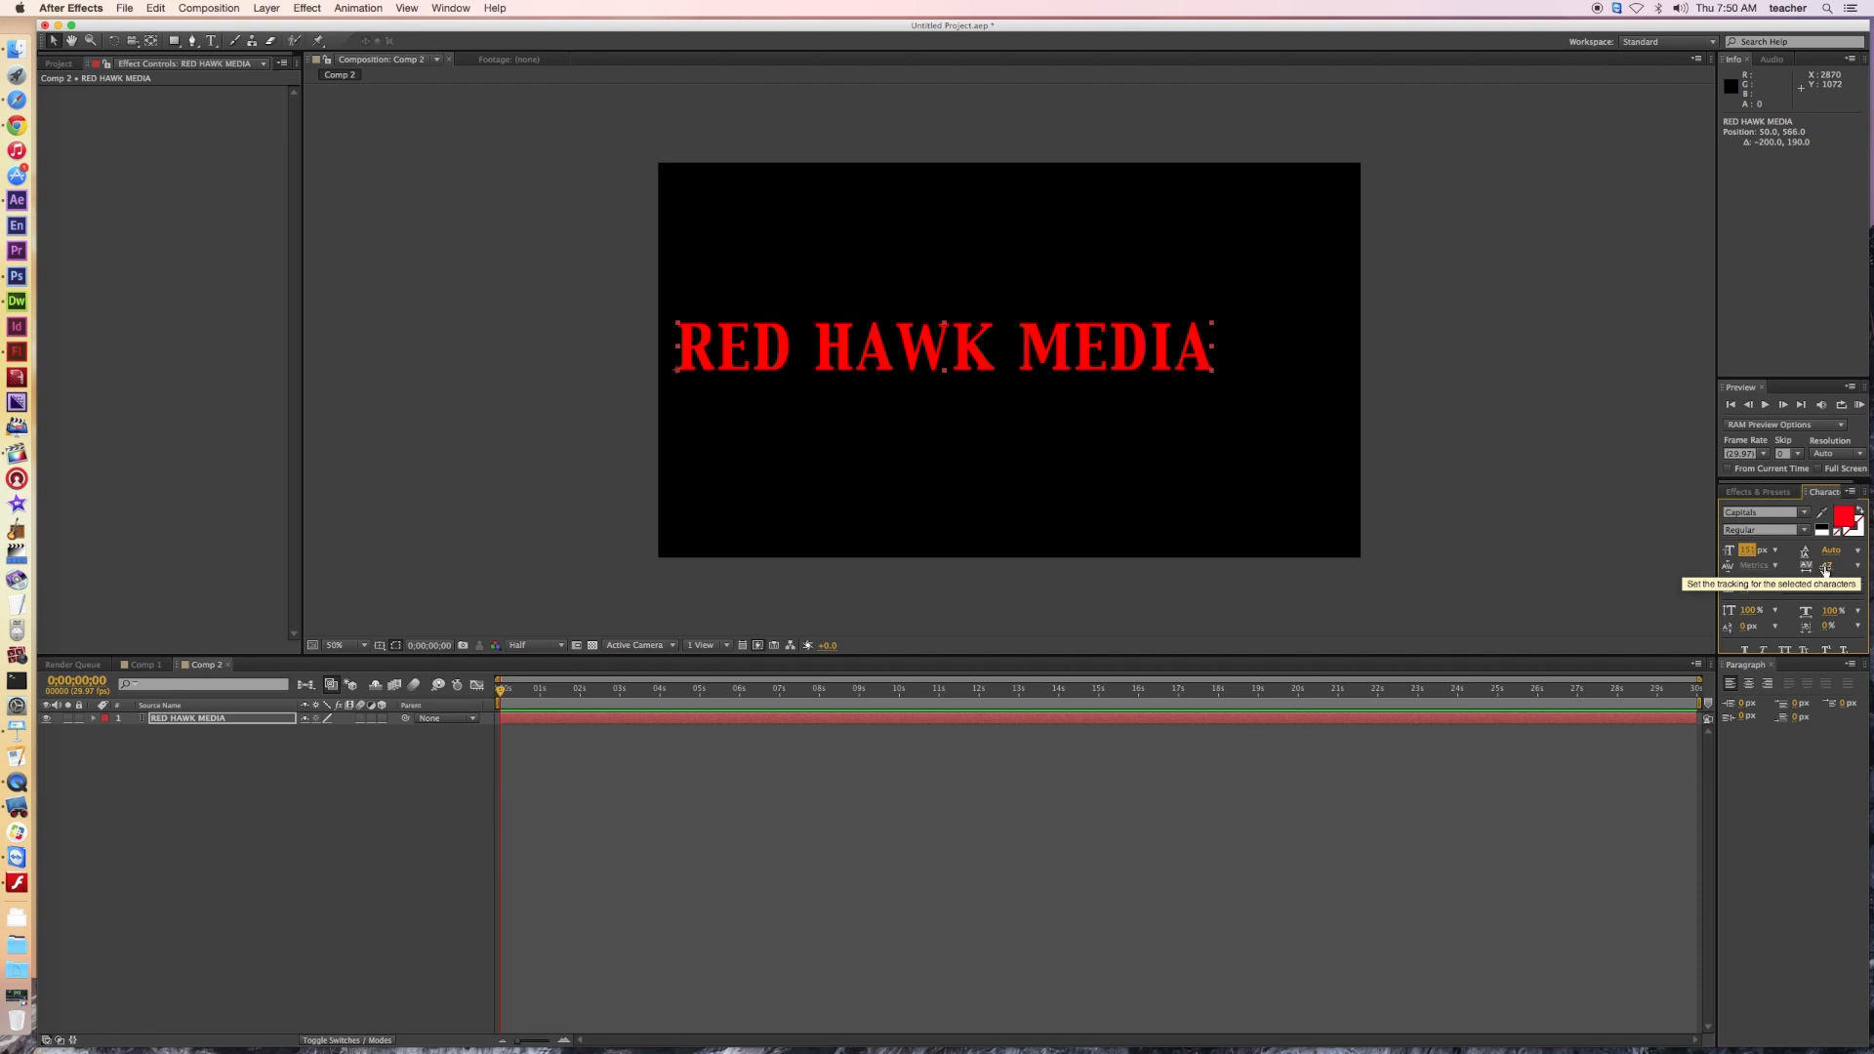
pyautogui.moveTo(1824, 571); pyautogui.dragTo(1867, 567)
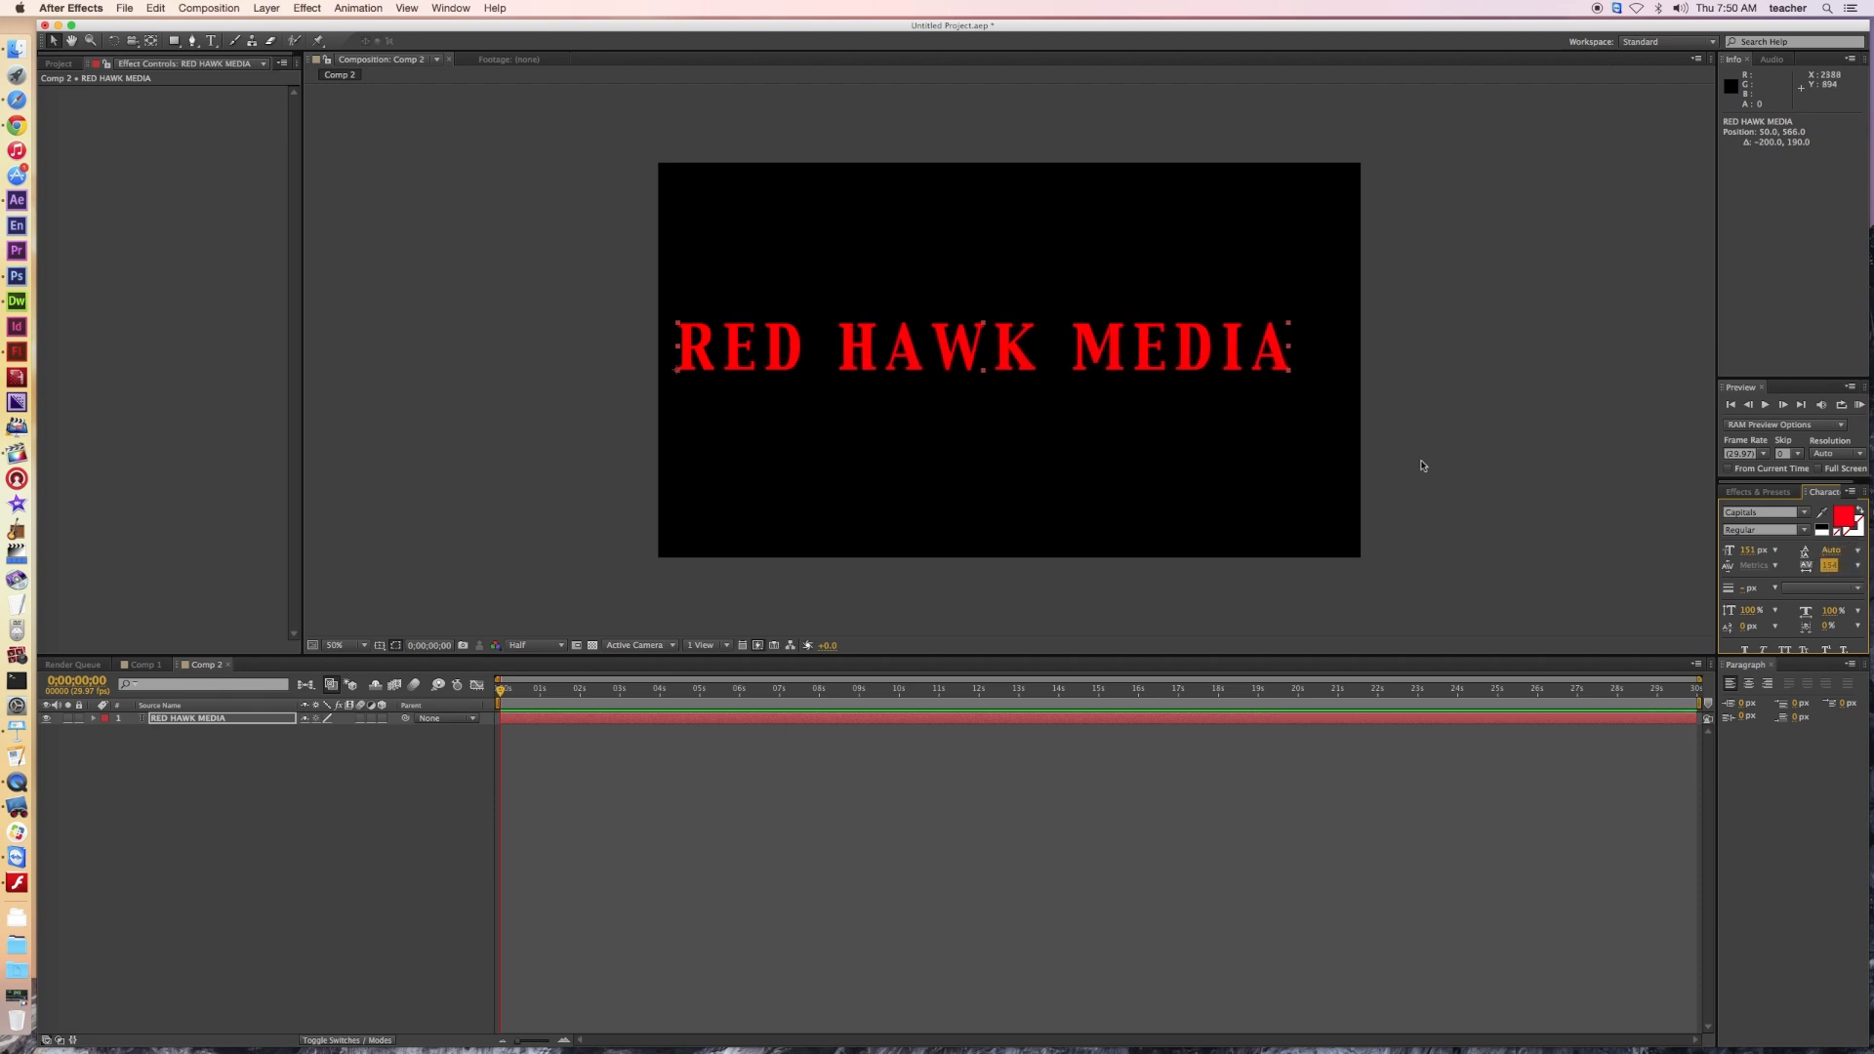
pyautogui.moveTo(918, 361); pyautogui.dragTo(953, 368)
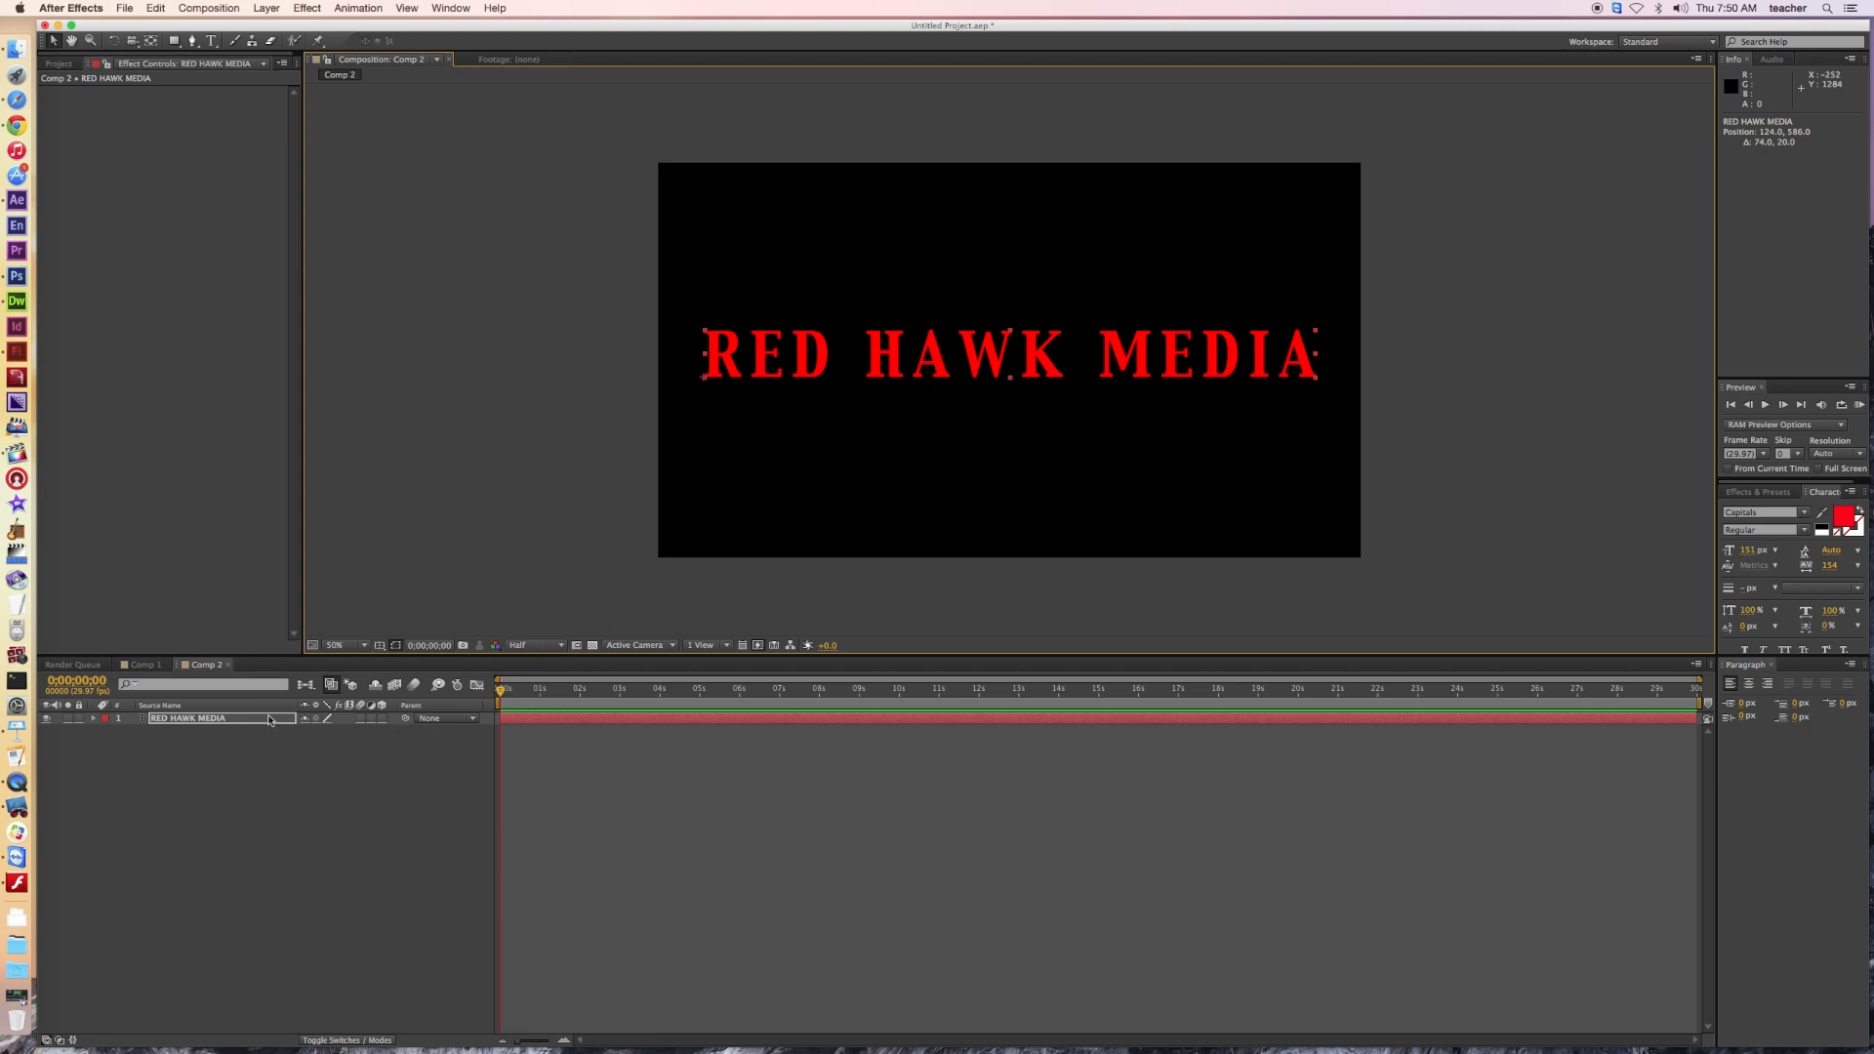
# Step: Make the title a 3D layer and move its anchor point to the center of the text
pyautogui.click(382, 720)
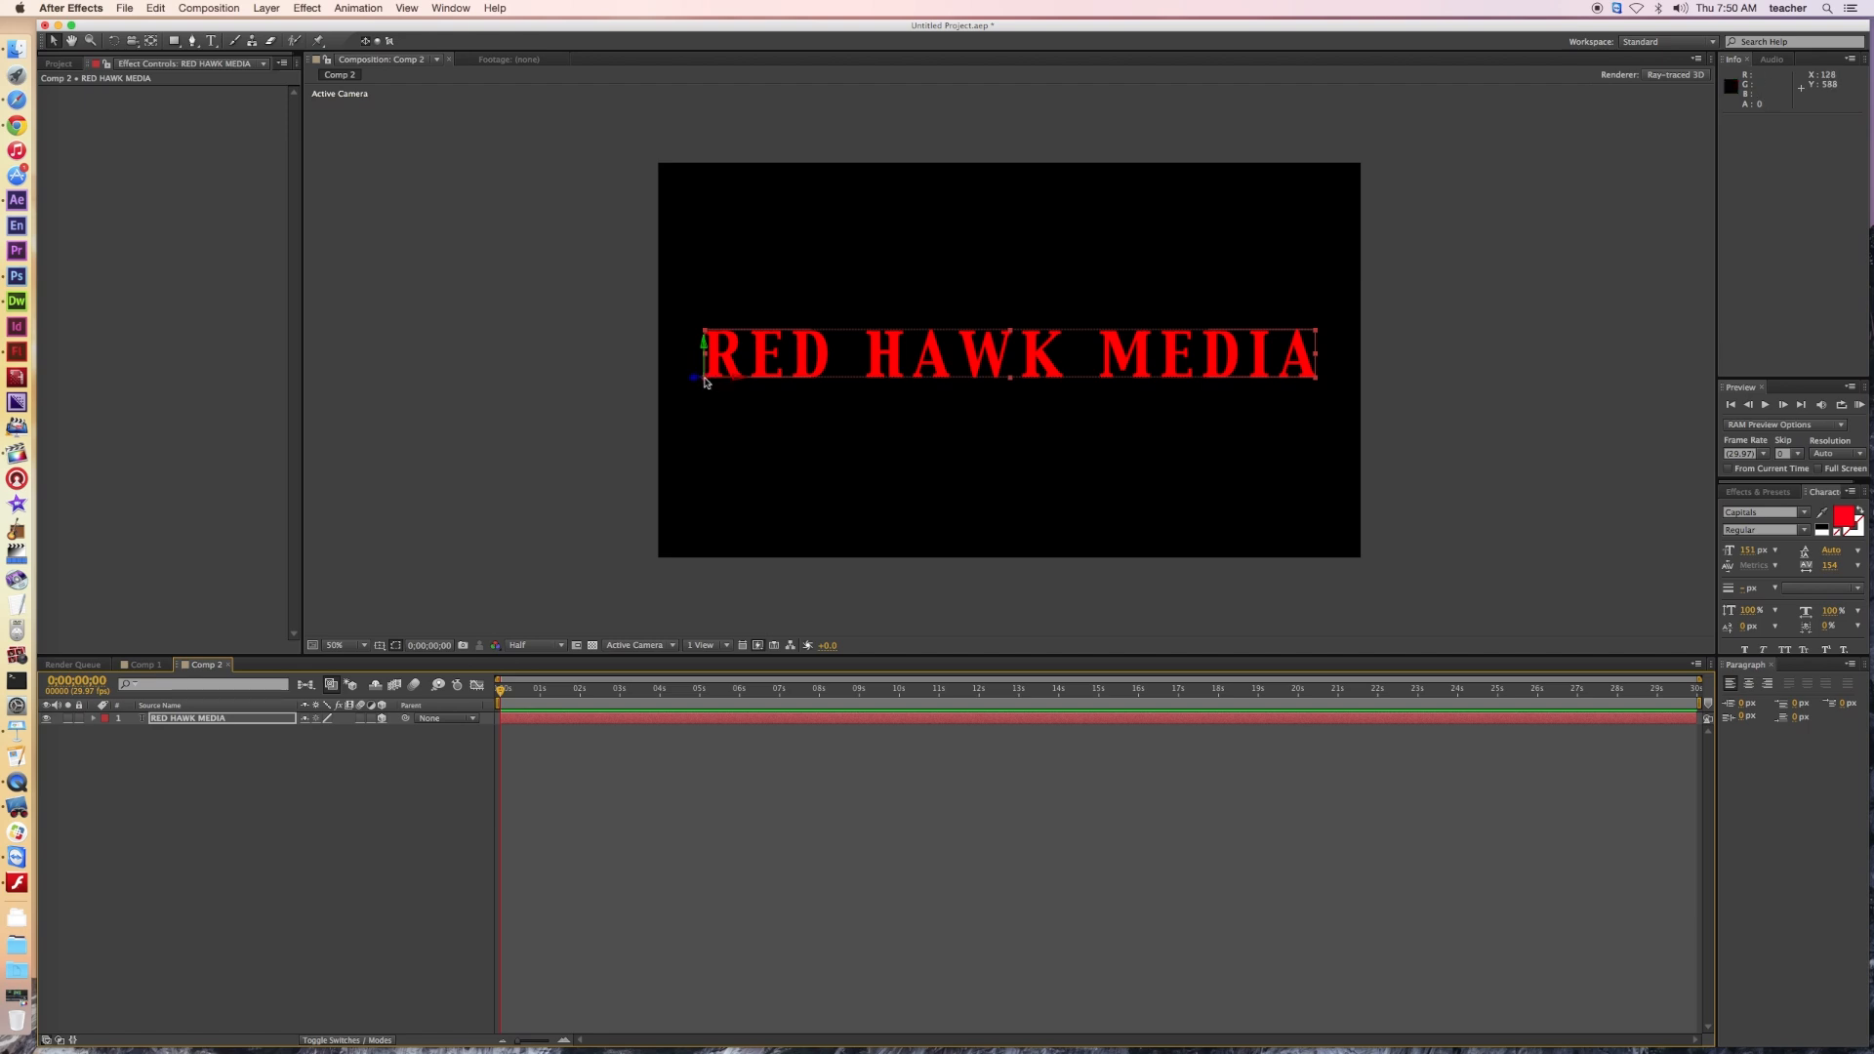
pyautogui.click(151, 41)
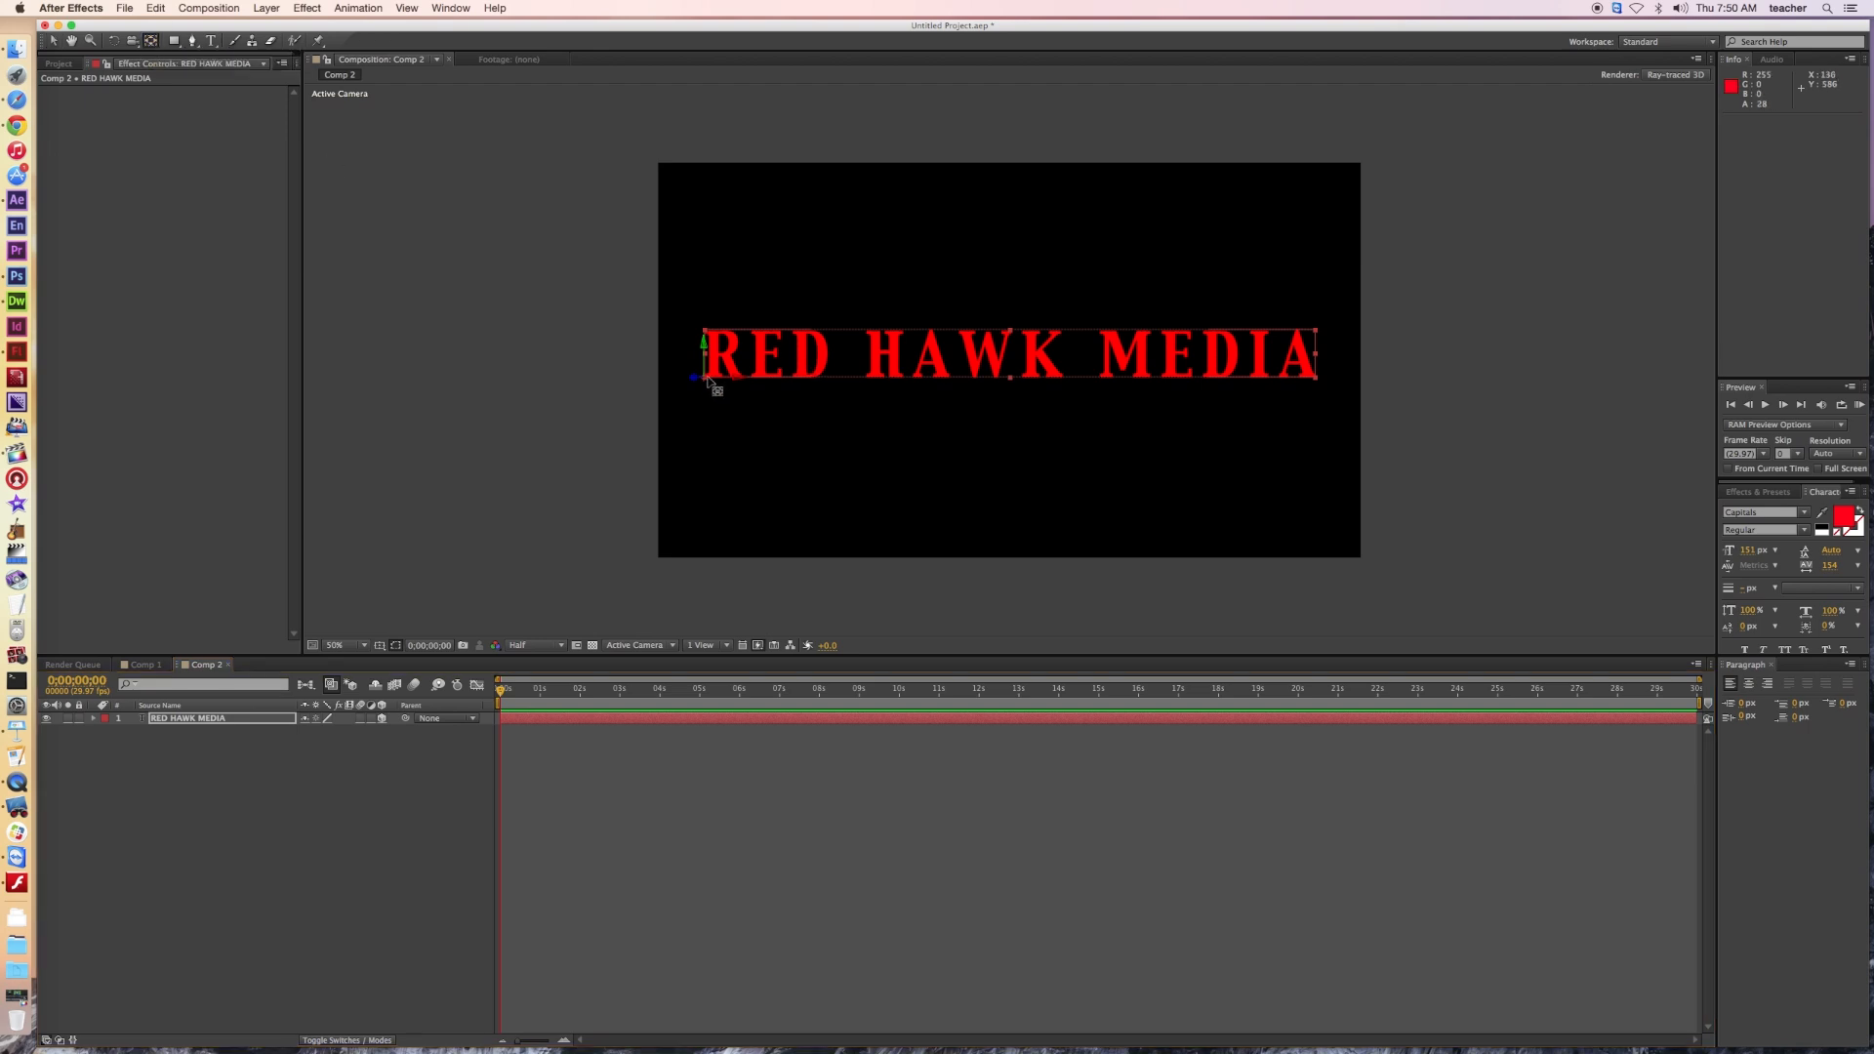
pyautogui.moveTo(705, 381); pyautogui.dragTo(1012, 361)
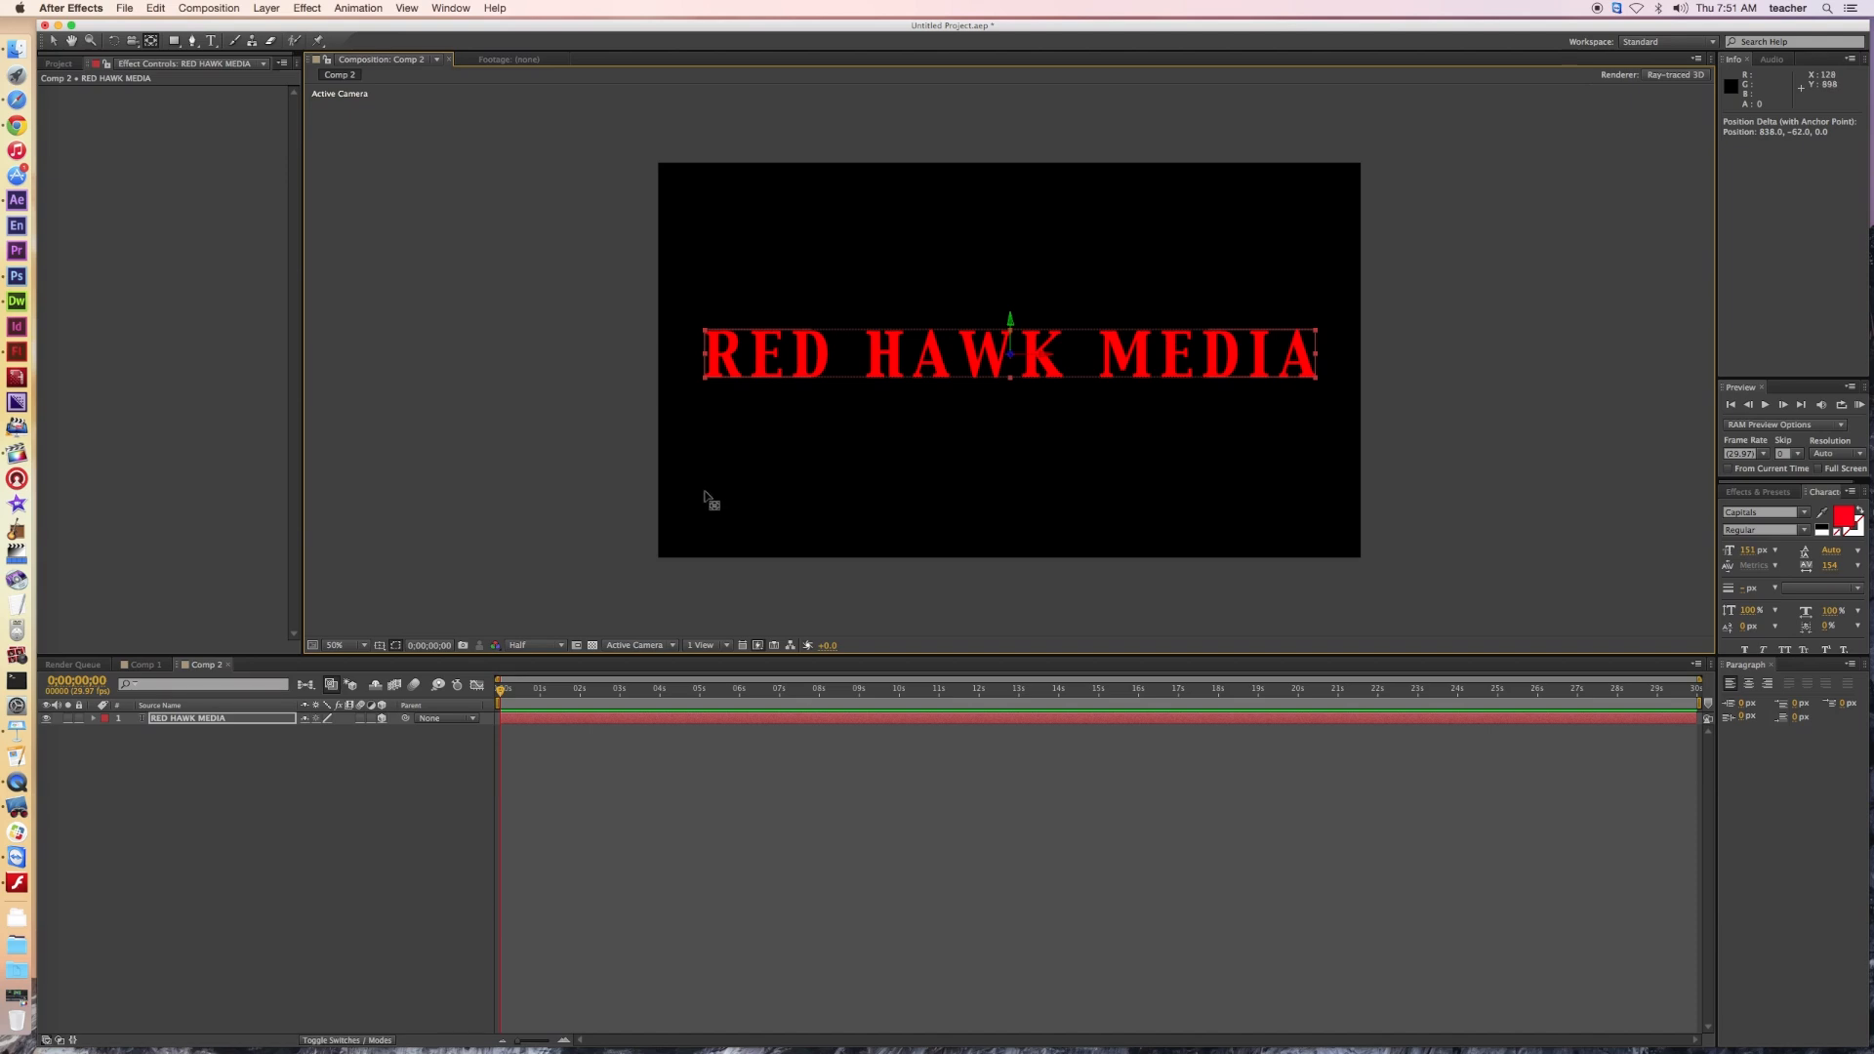
# Step: Add a two-node camera layer with the 50mm preset
pyautogui.click(265, 9)
pyautogui.moveTo(275, 32)
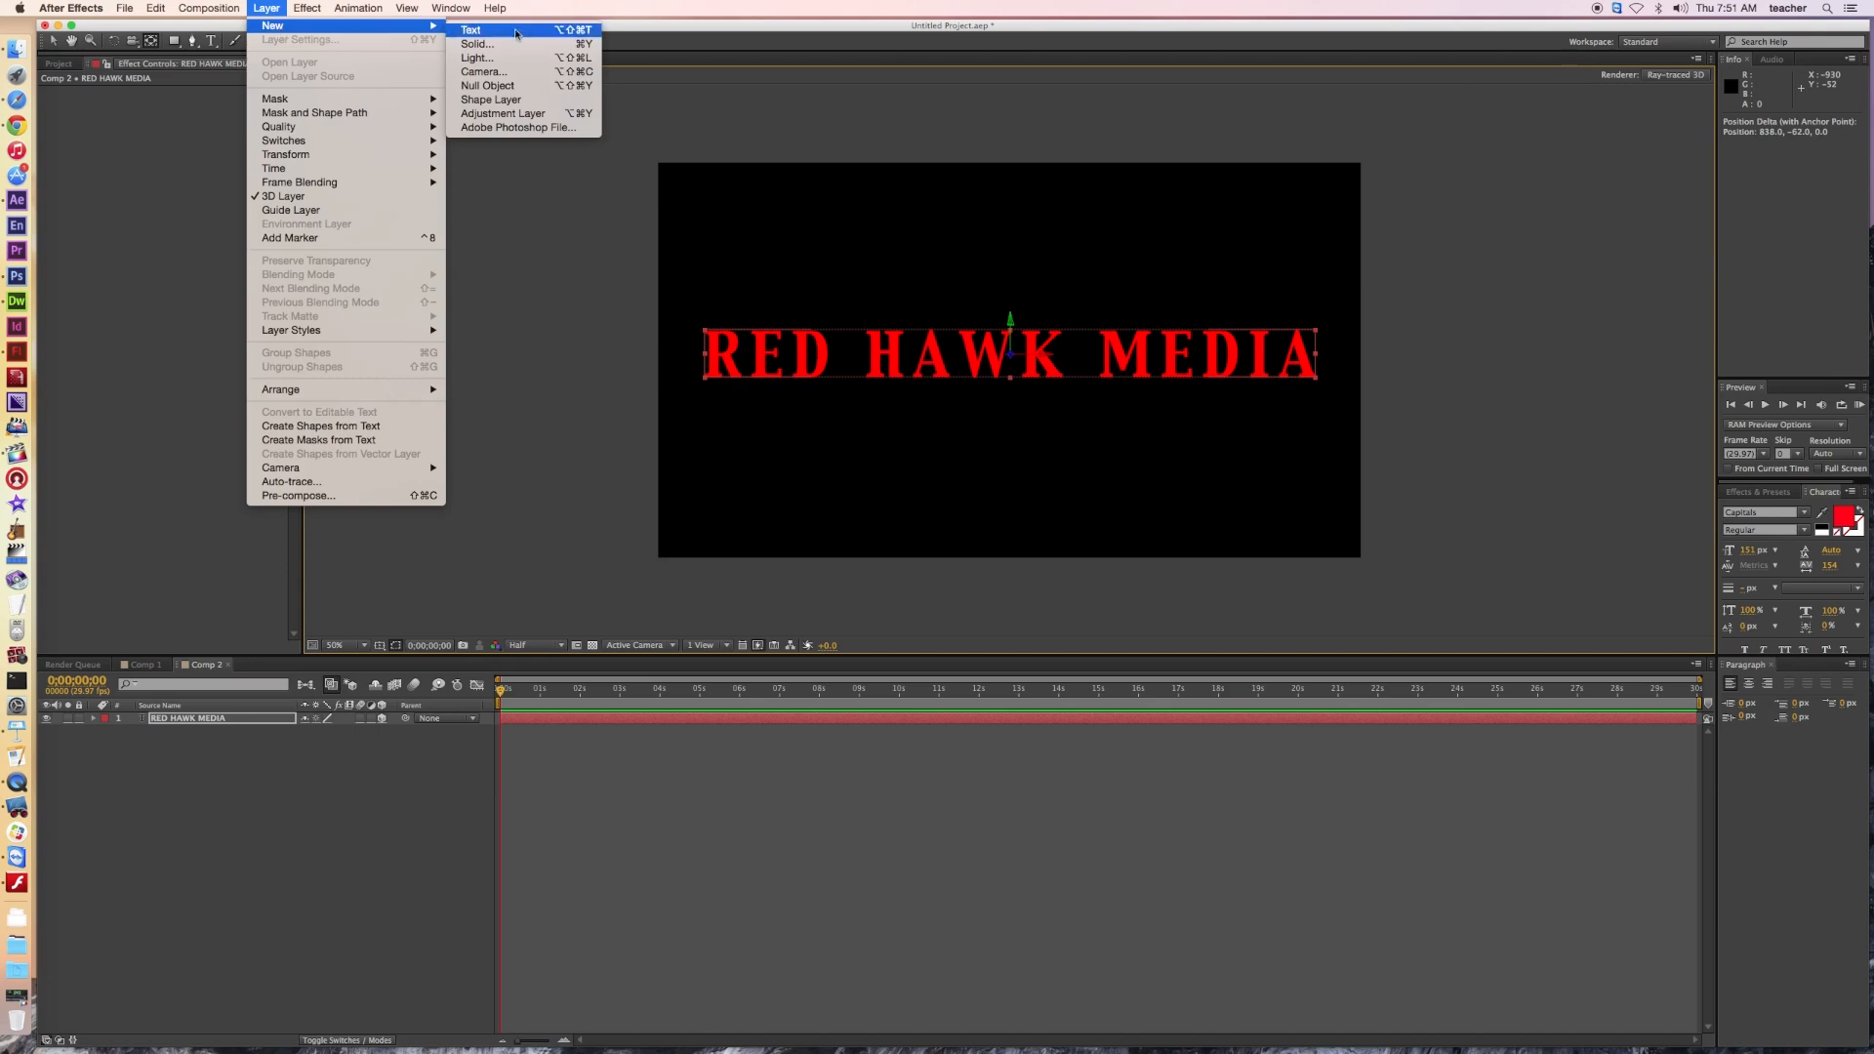
pyautogui.click(493, 73)
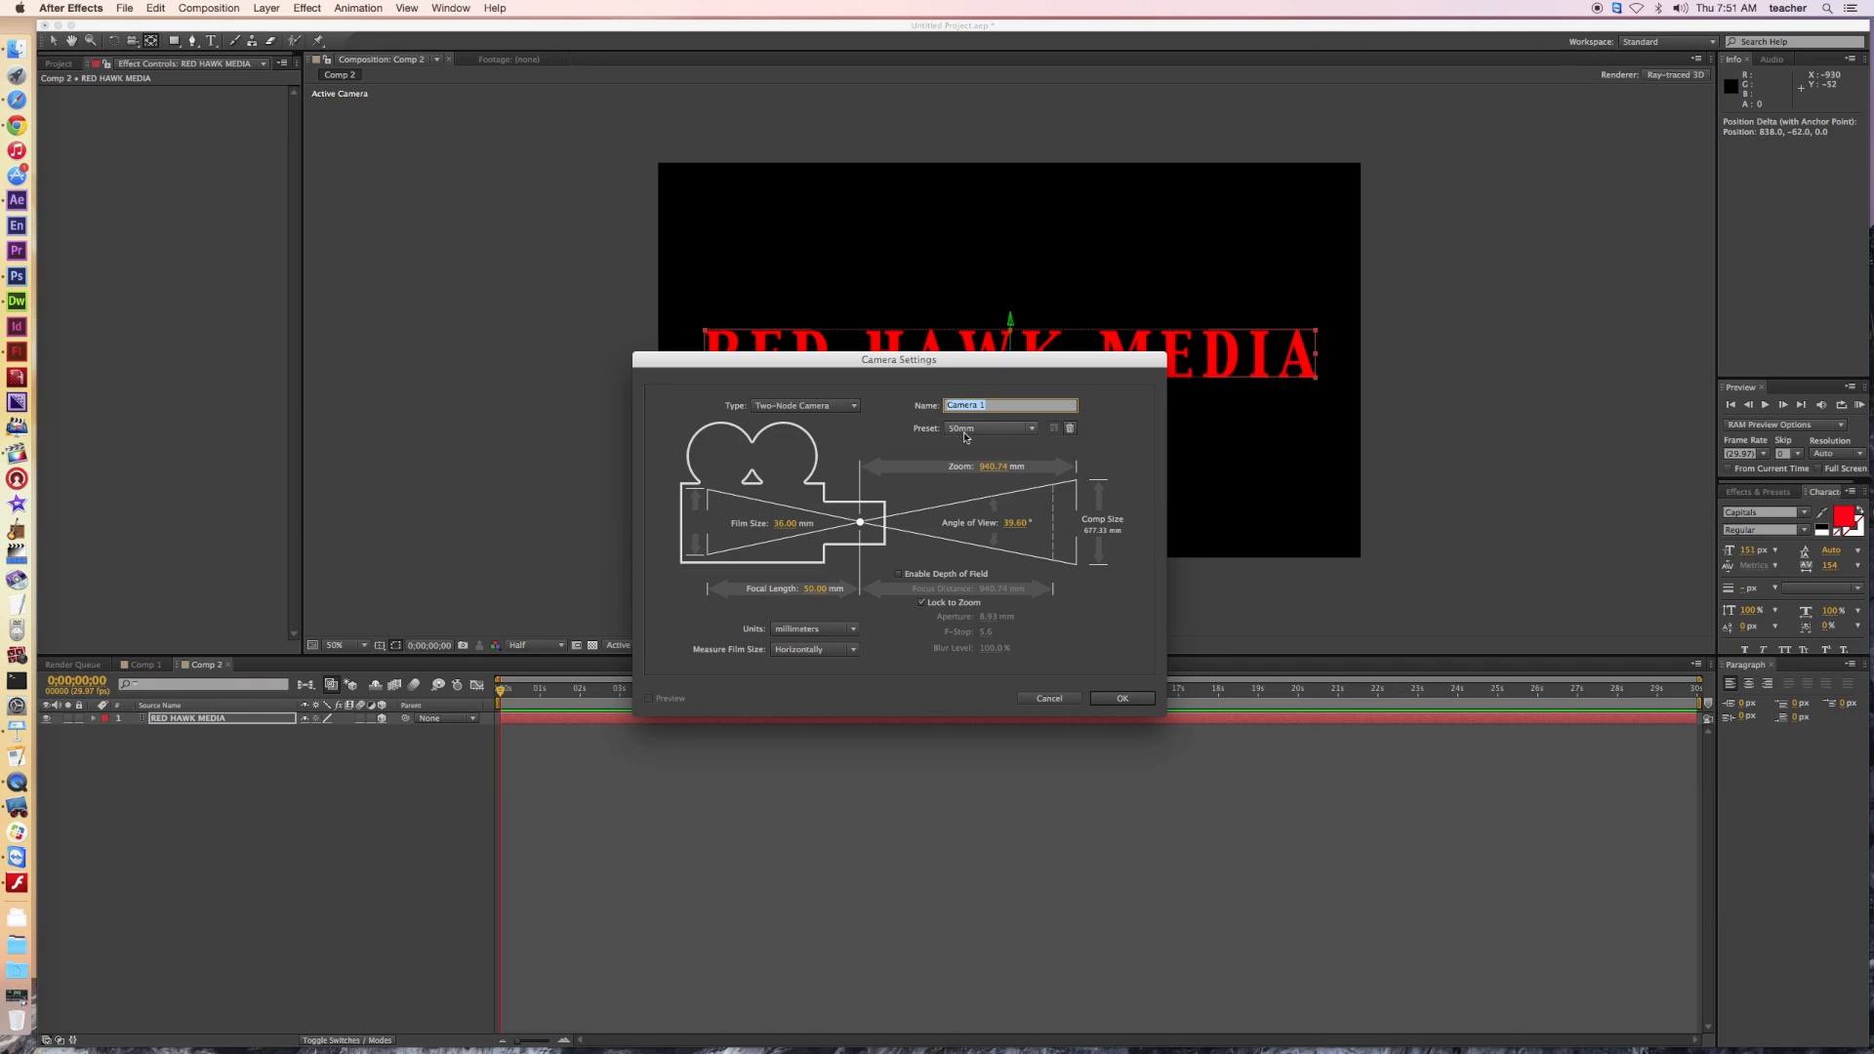
pyautogui.click(1123, 698)
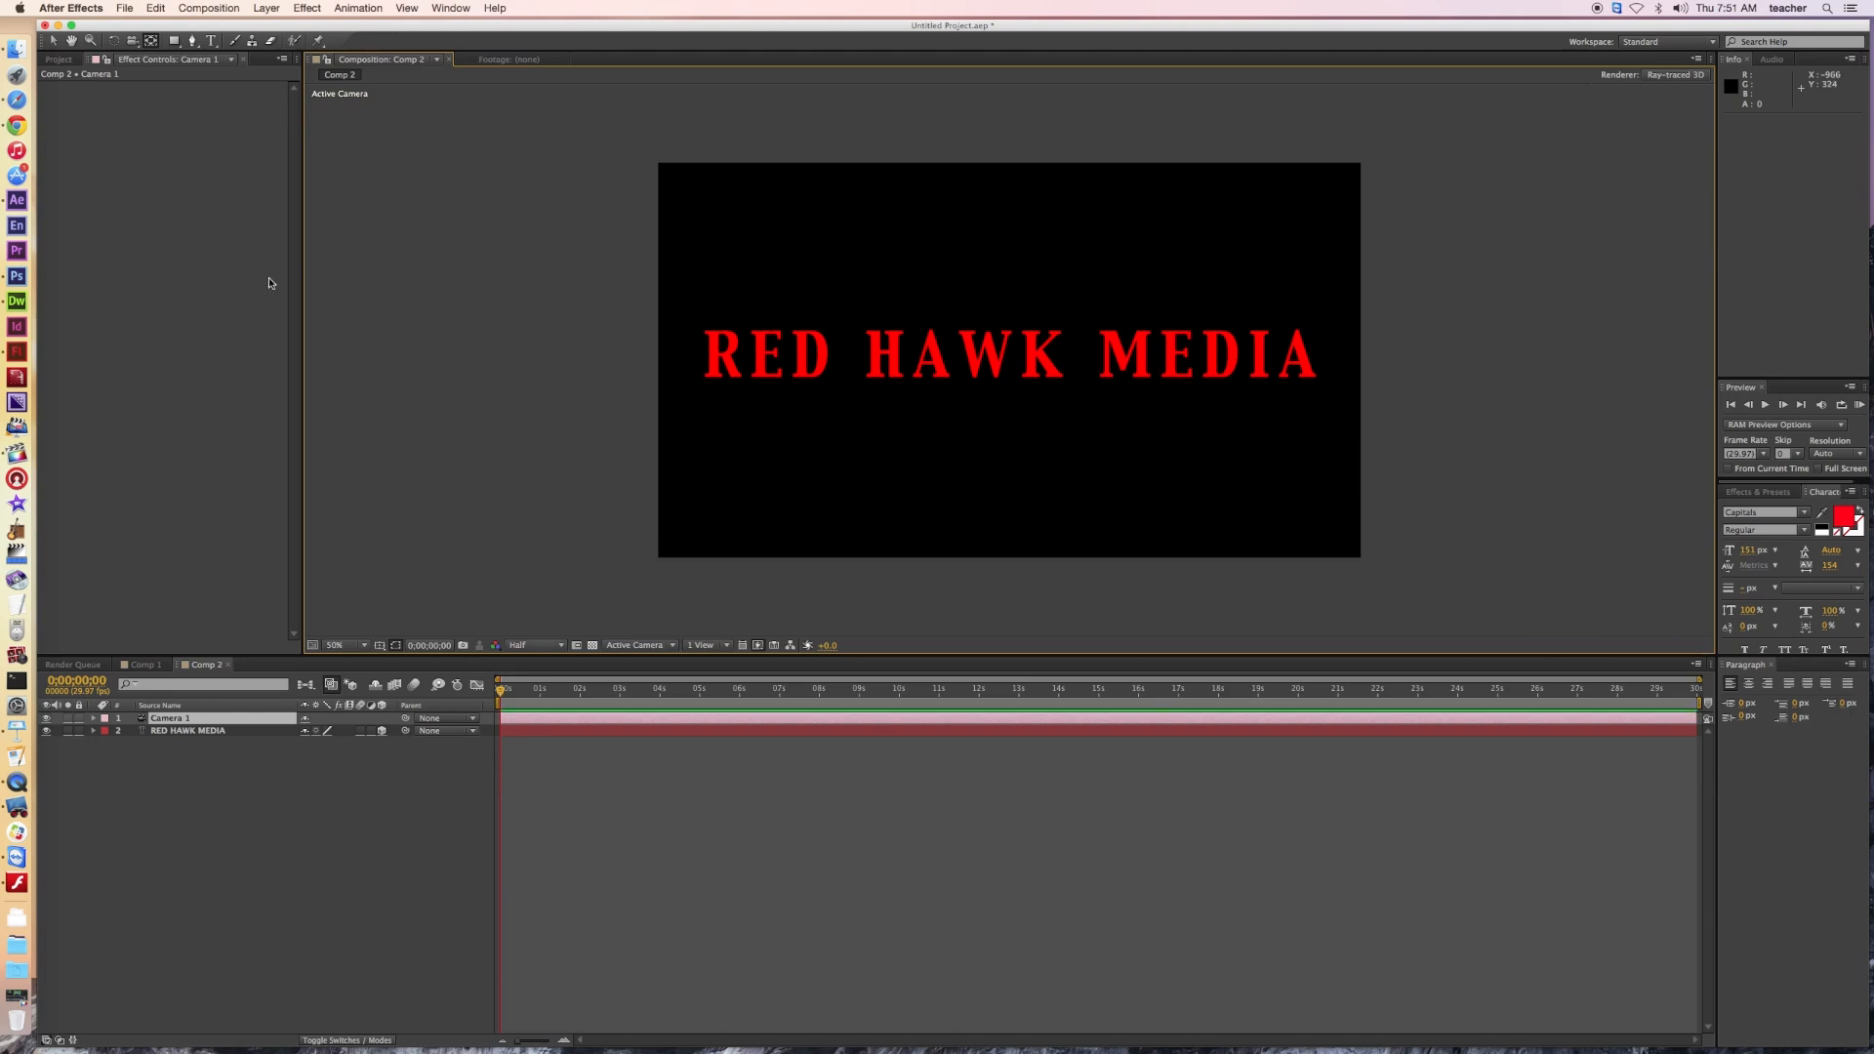
# Step: Orbit the camera around the title to a side view and back to a nearly frontal view
pyautogui.click(133, 42)
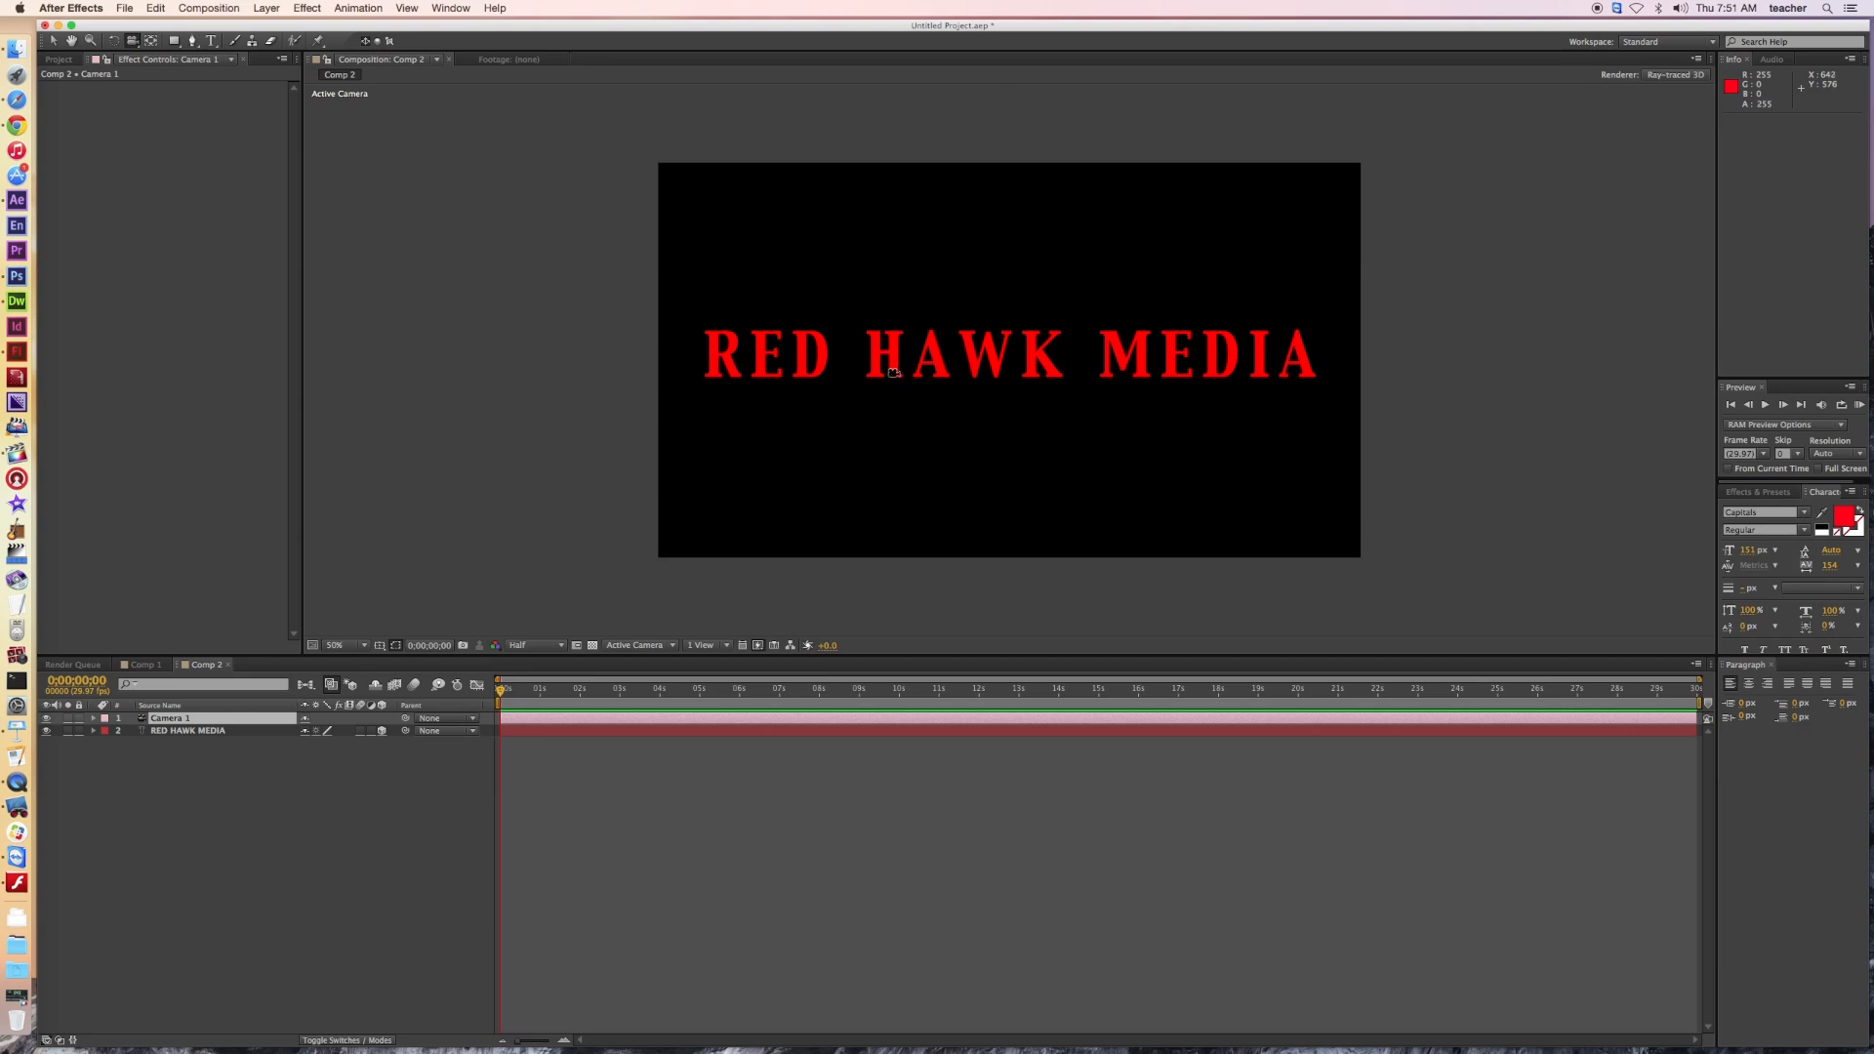
pyautogui.moveTo(893, 368); pyautogui.dragTo(1029, 372)
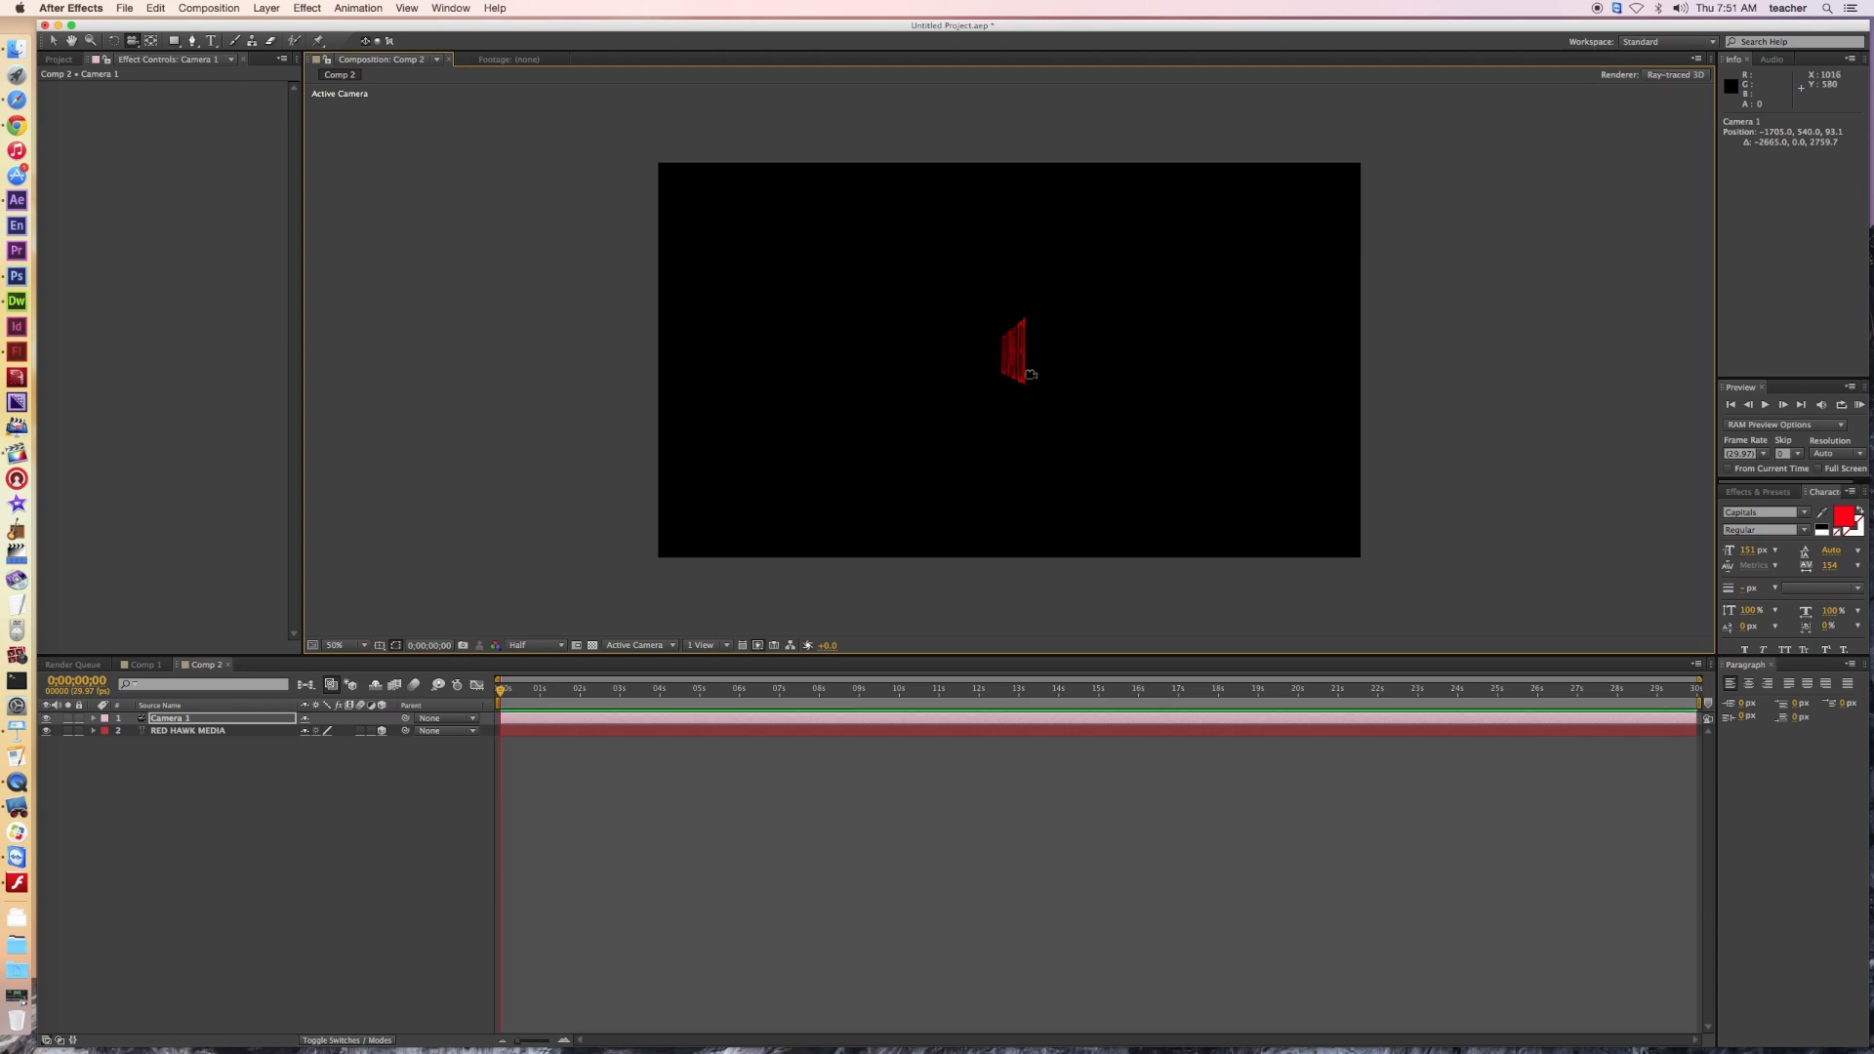
pyautogui.moveTo(1030, 372); pyautogui.dragTo(891, 372)
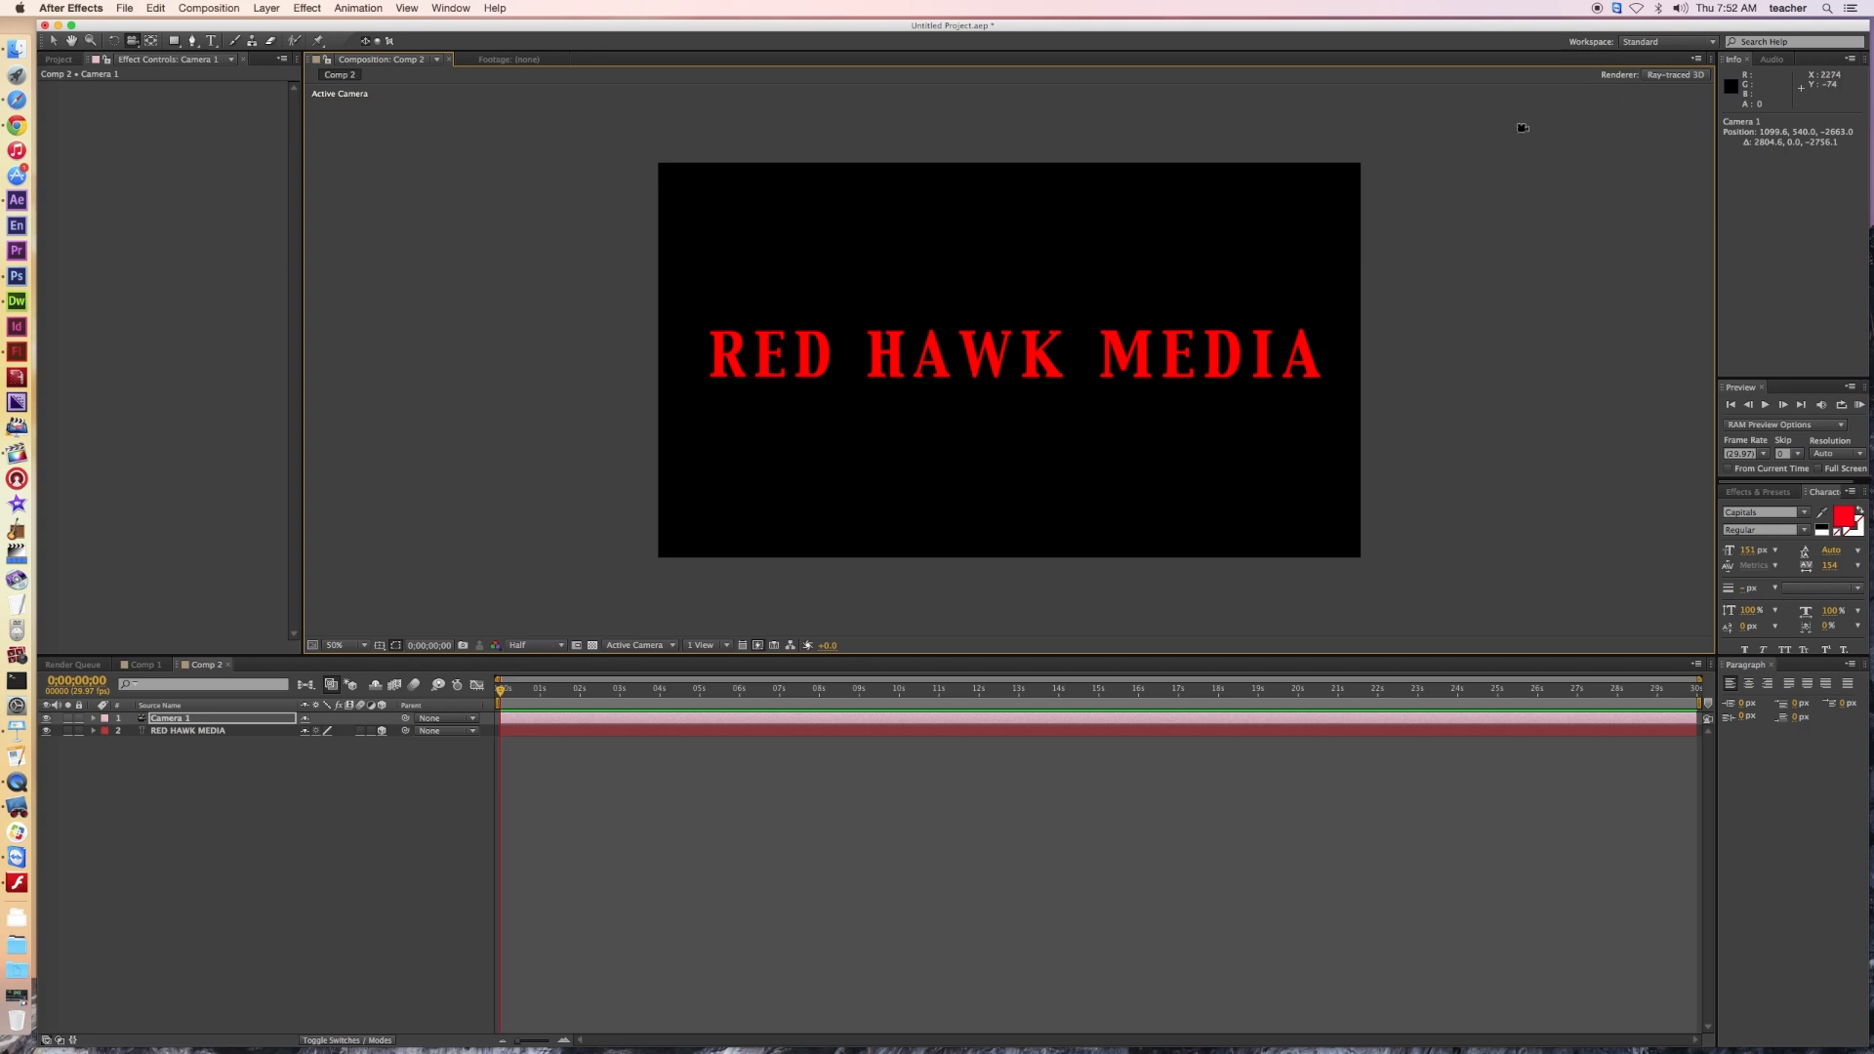
# Step: Switch the composition's renderer to Classic 3D and back to Ray-traced 3D
pyautogui.click(1697, 78)
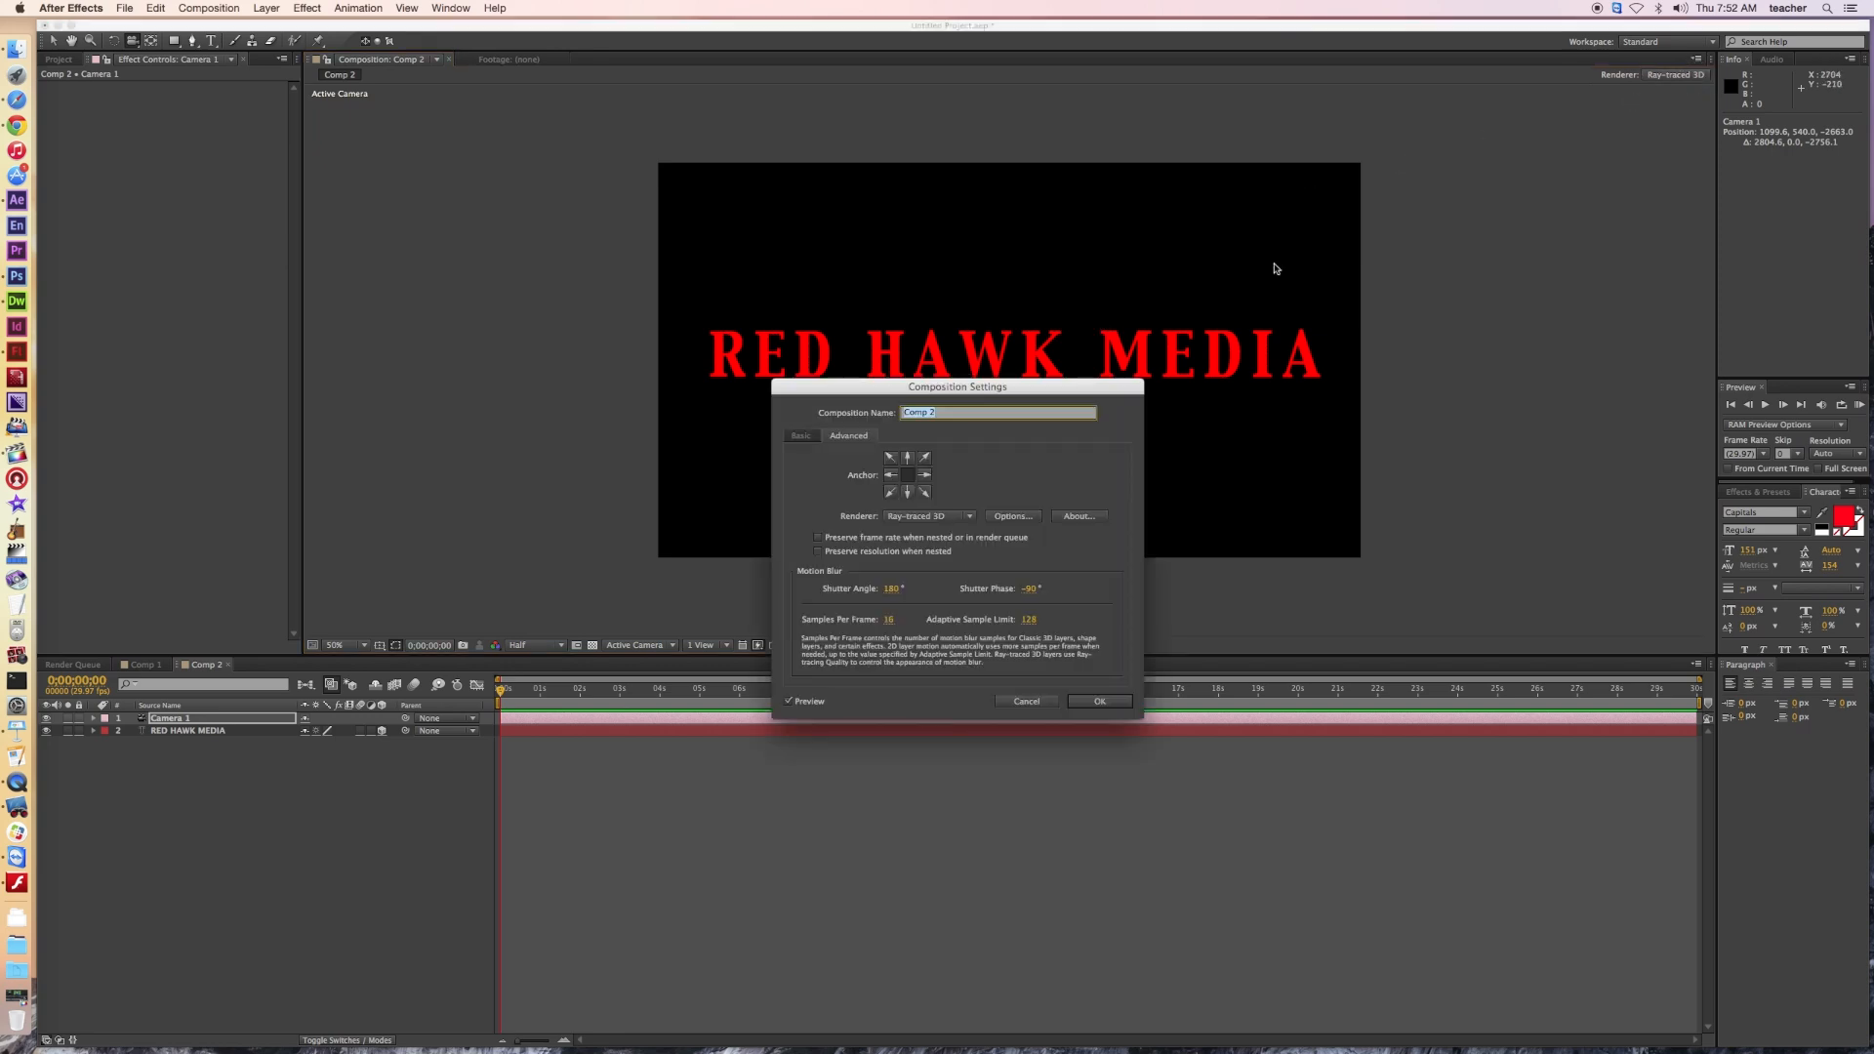
pyautogui.click(951, 516)
pyautogui.click(922, 534)
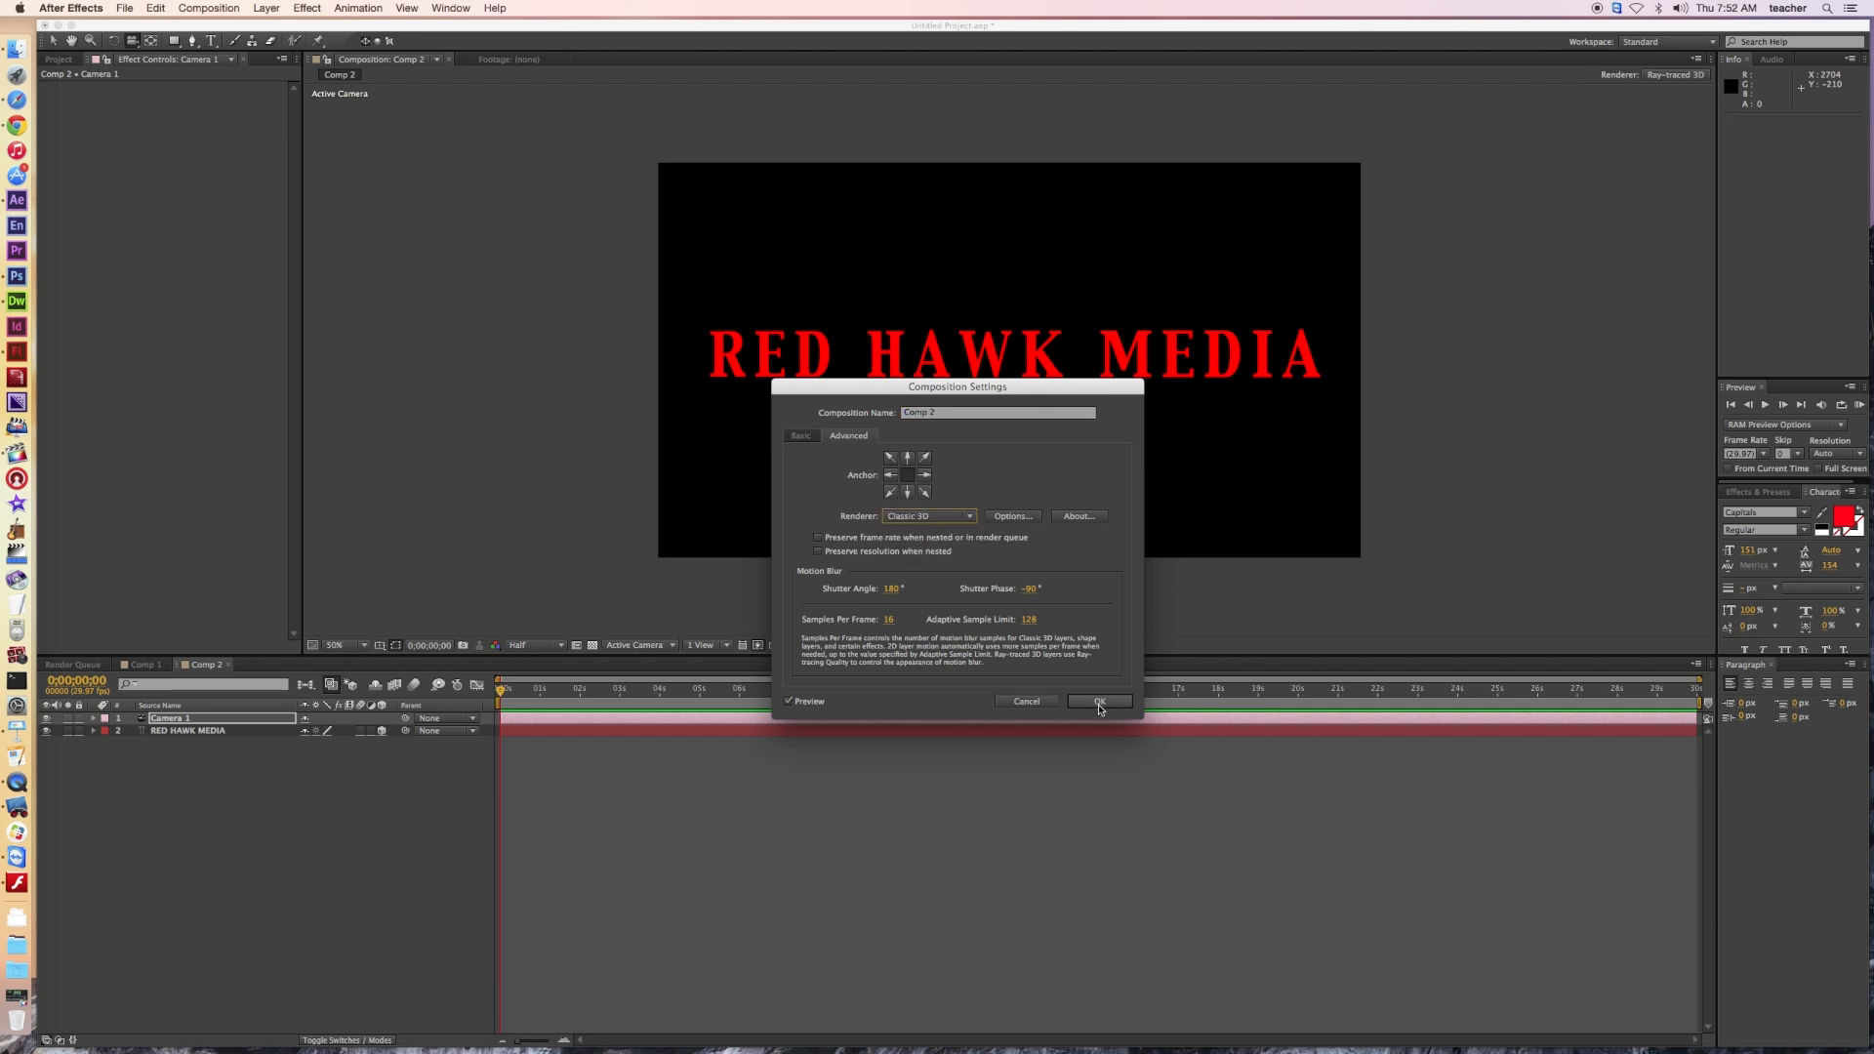
pyautogui.click(944, 520)
pyautogui.click(935, 544)
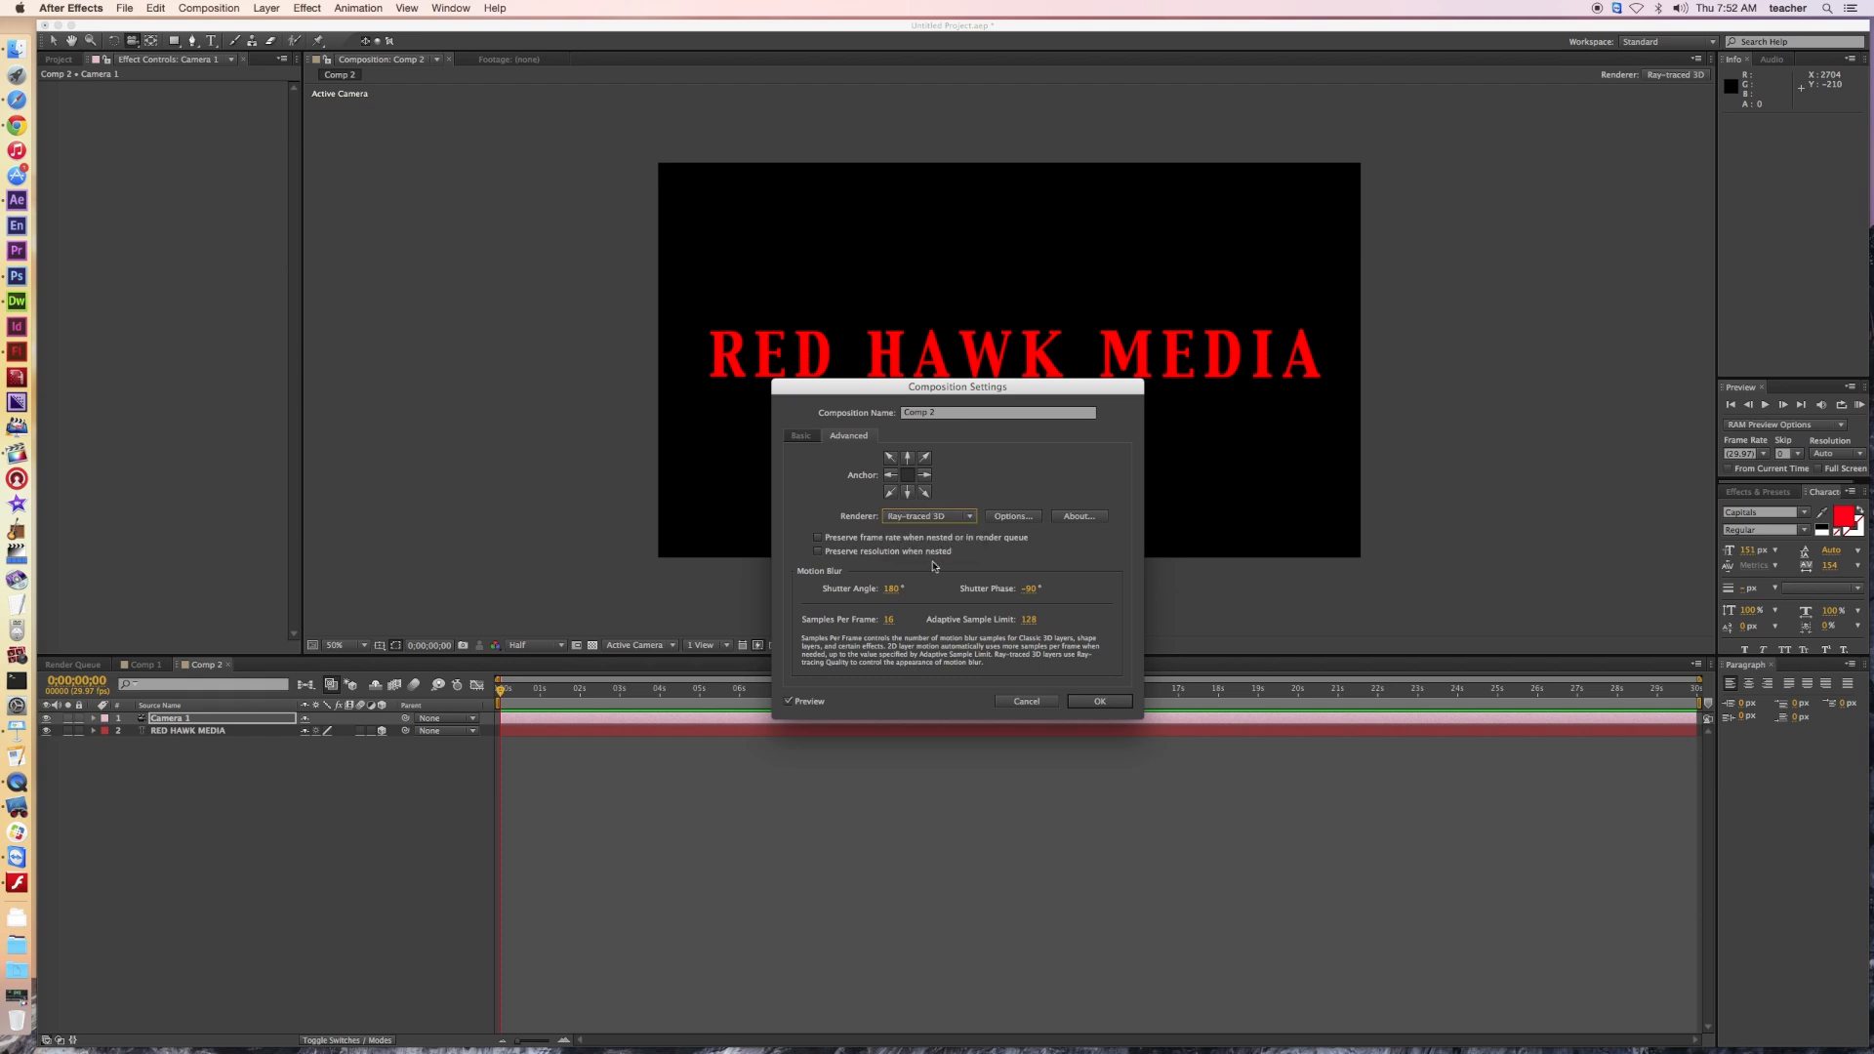
pyautogui.click(1111, 704)
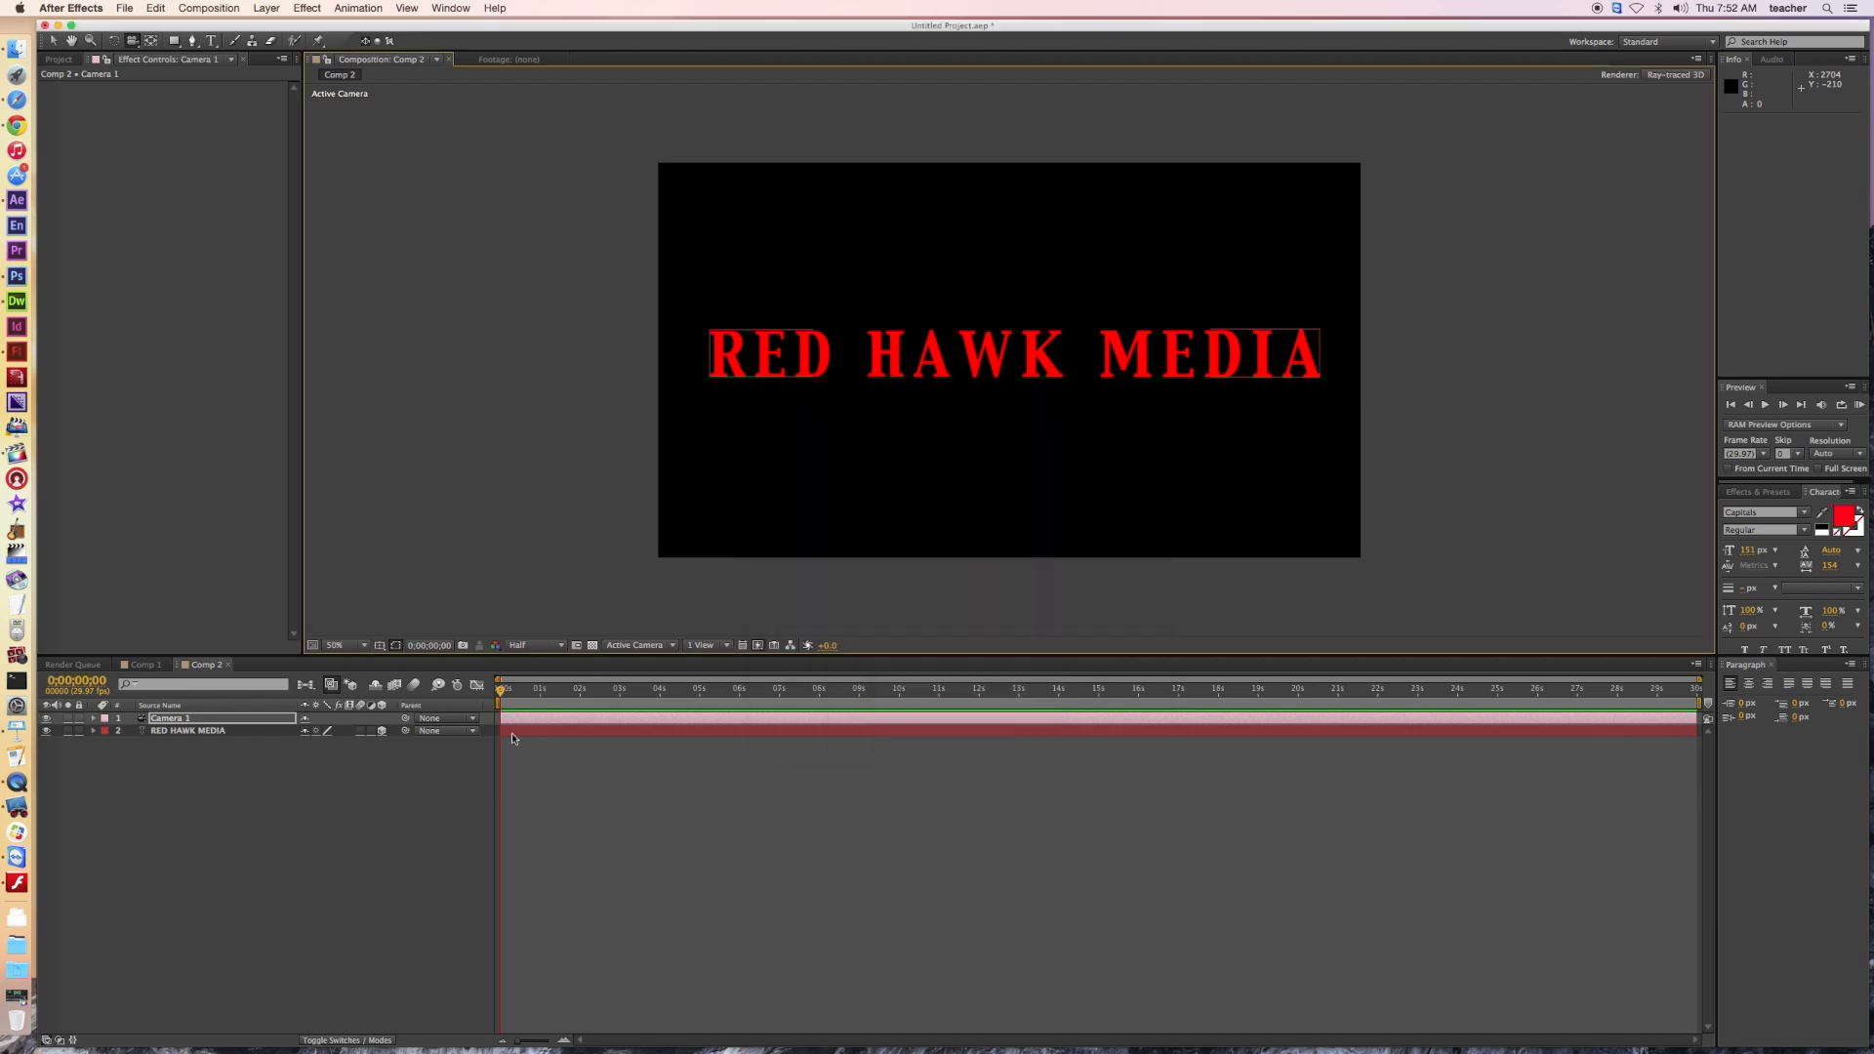
# Step: Set the title layer's extrusion depth to about 65 in its geometry options
pyautogui.click(185, 732)
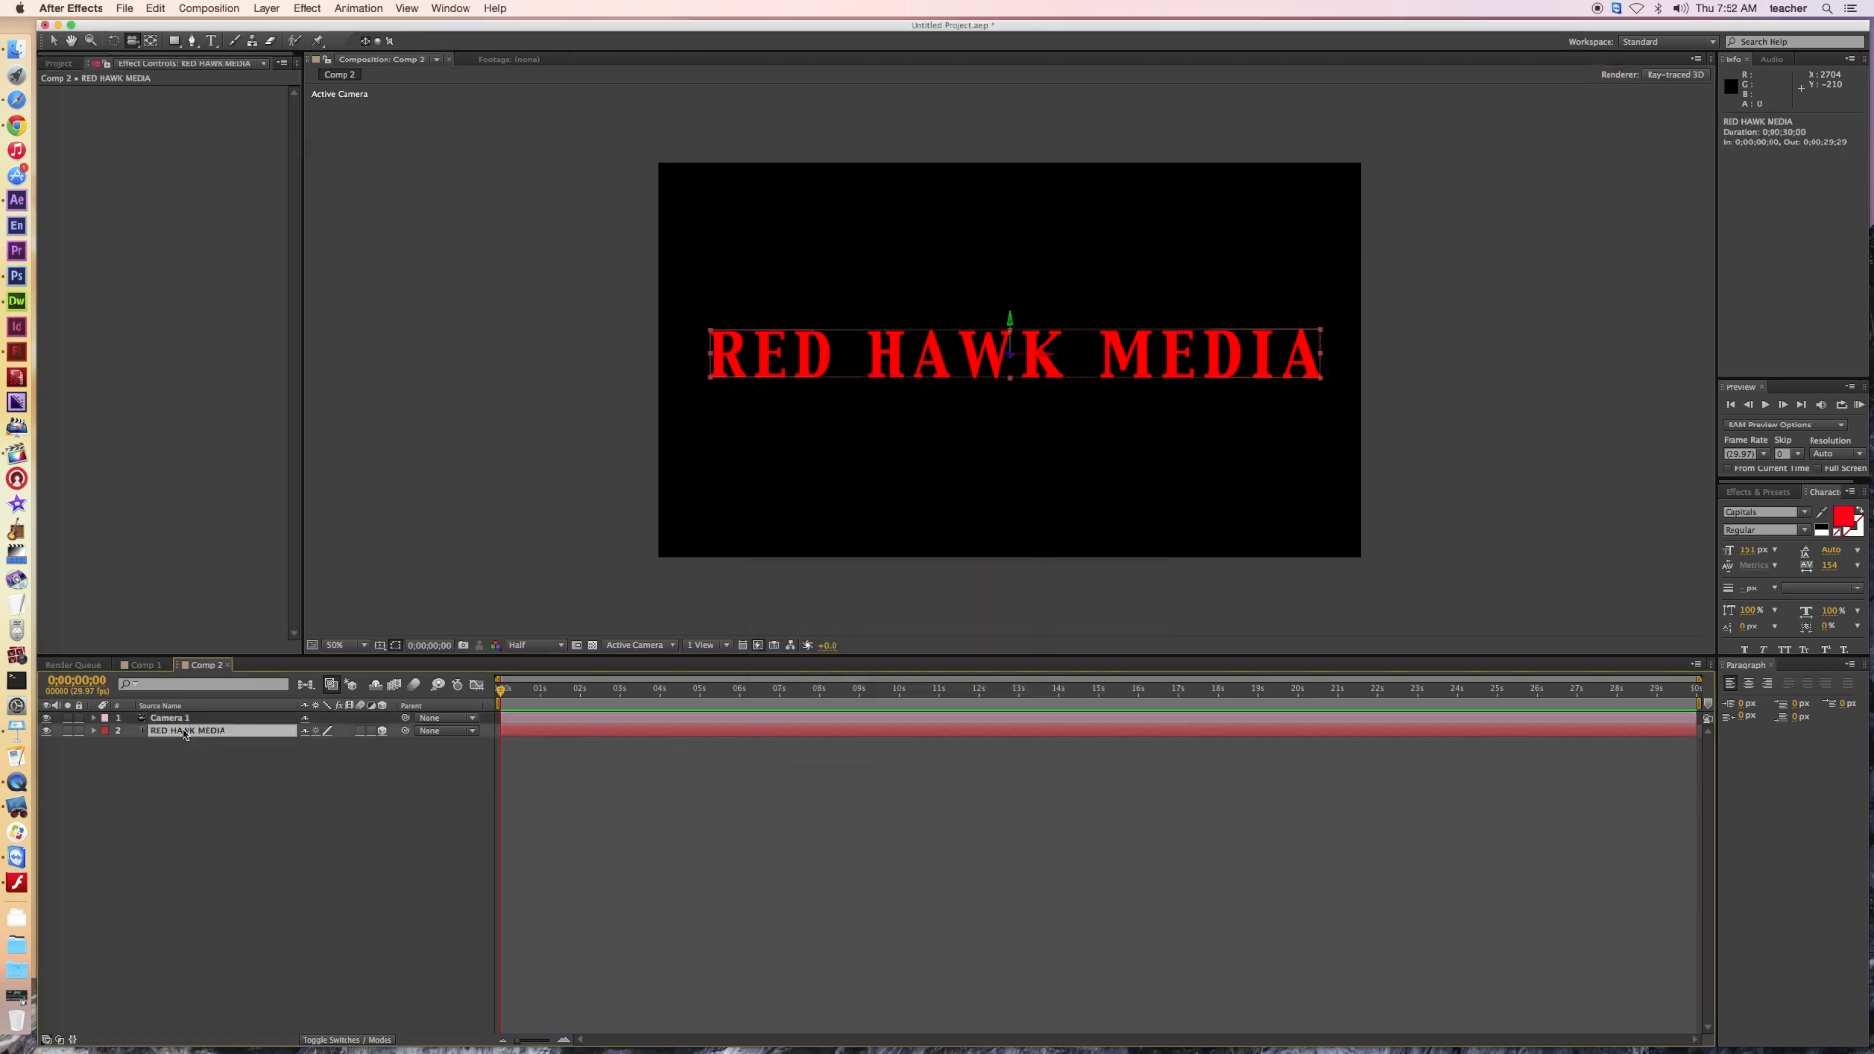
pyautogui.click(94, 731)
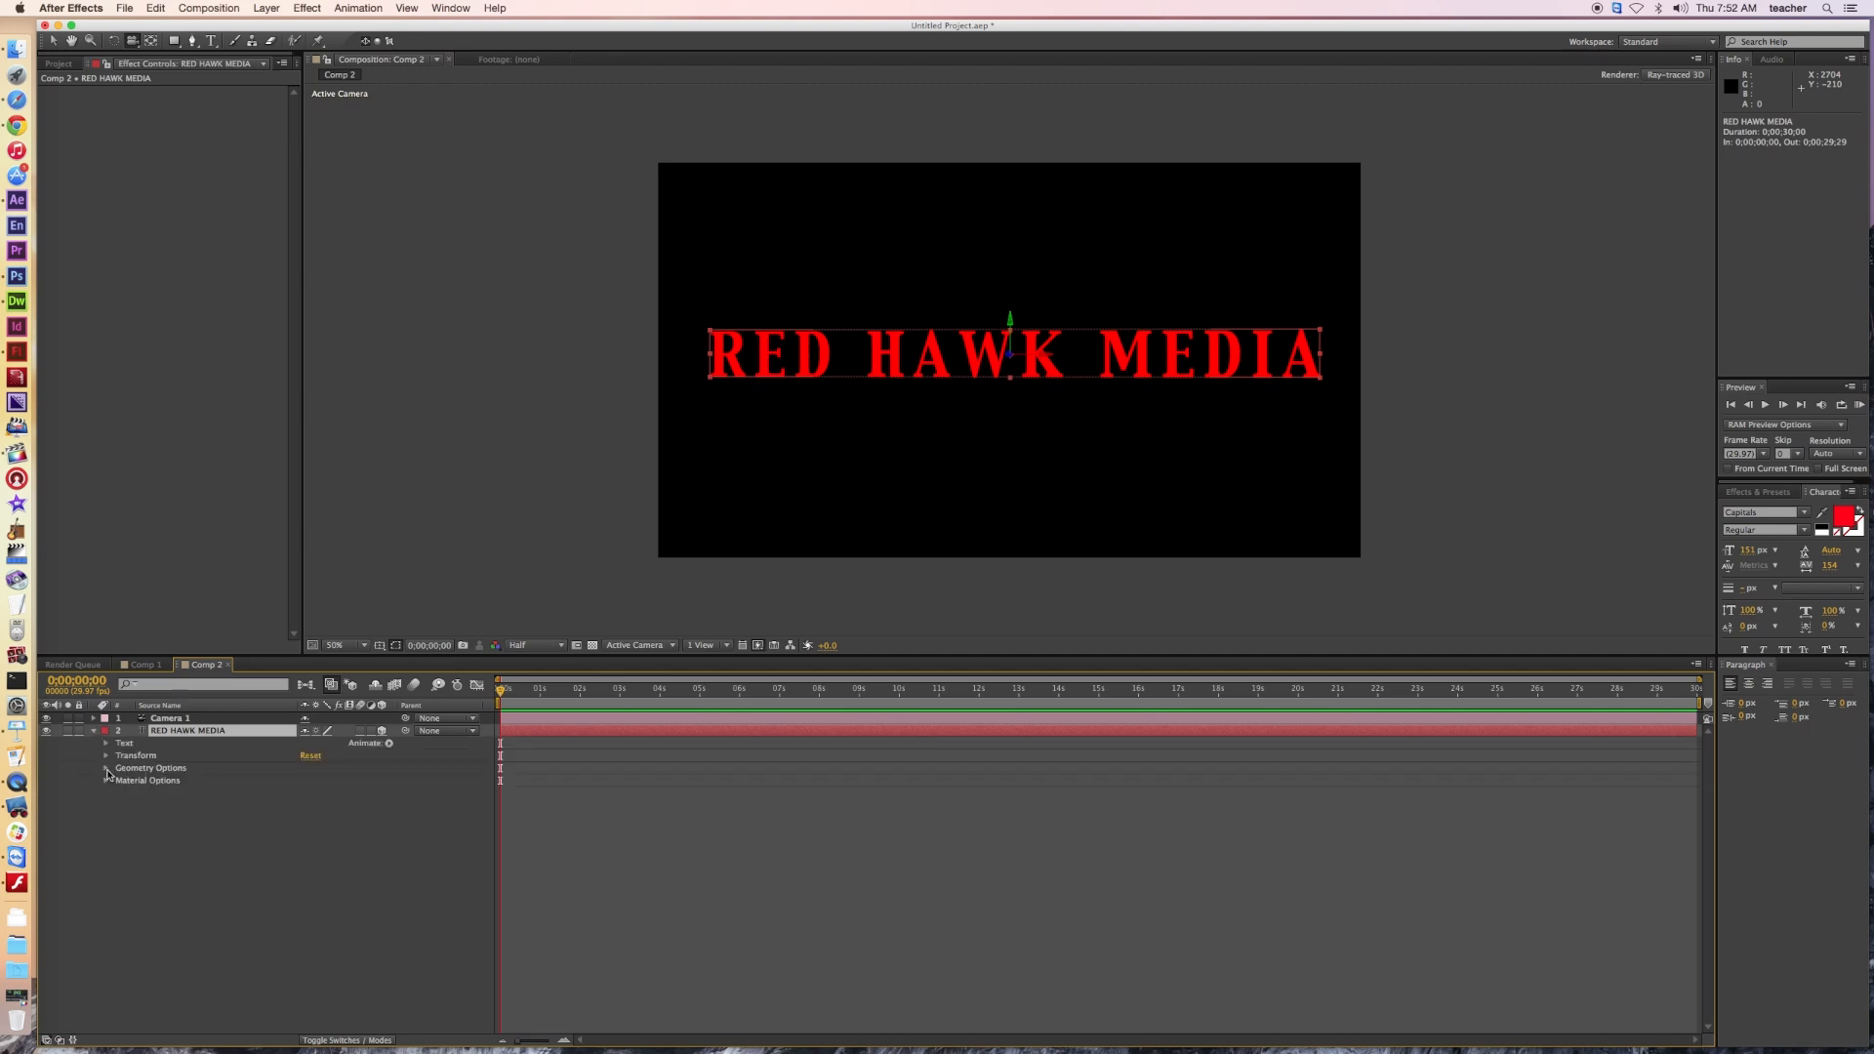
pyautogui.click(107, 770)
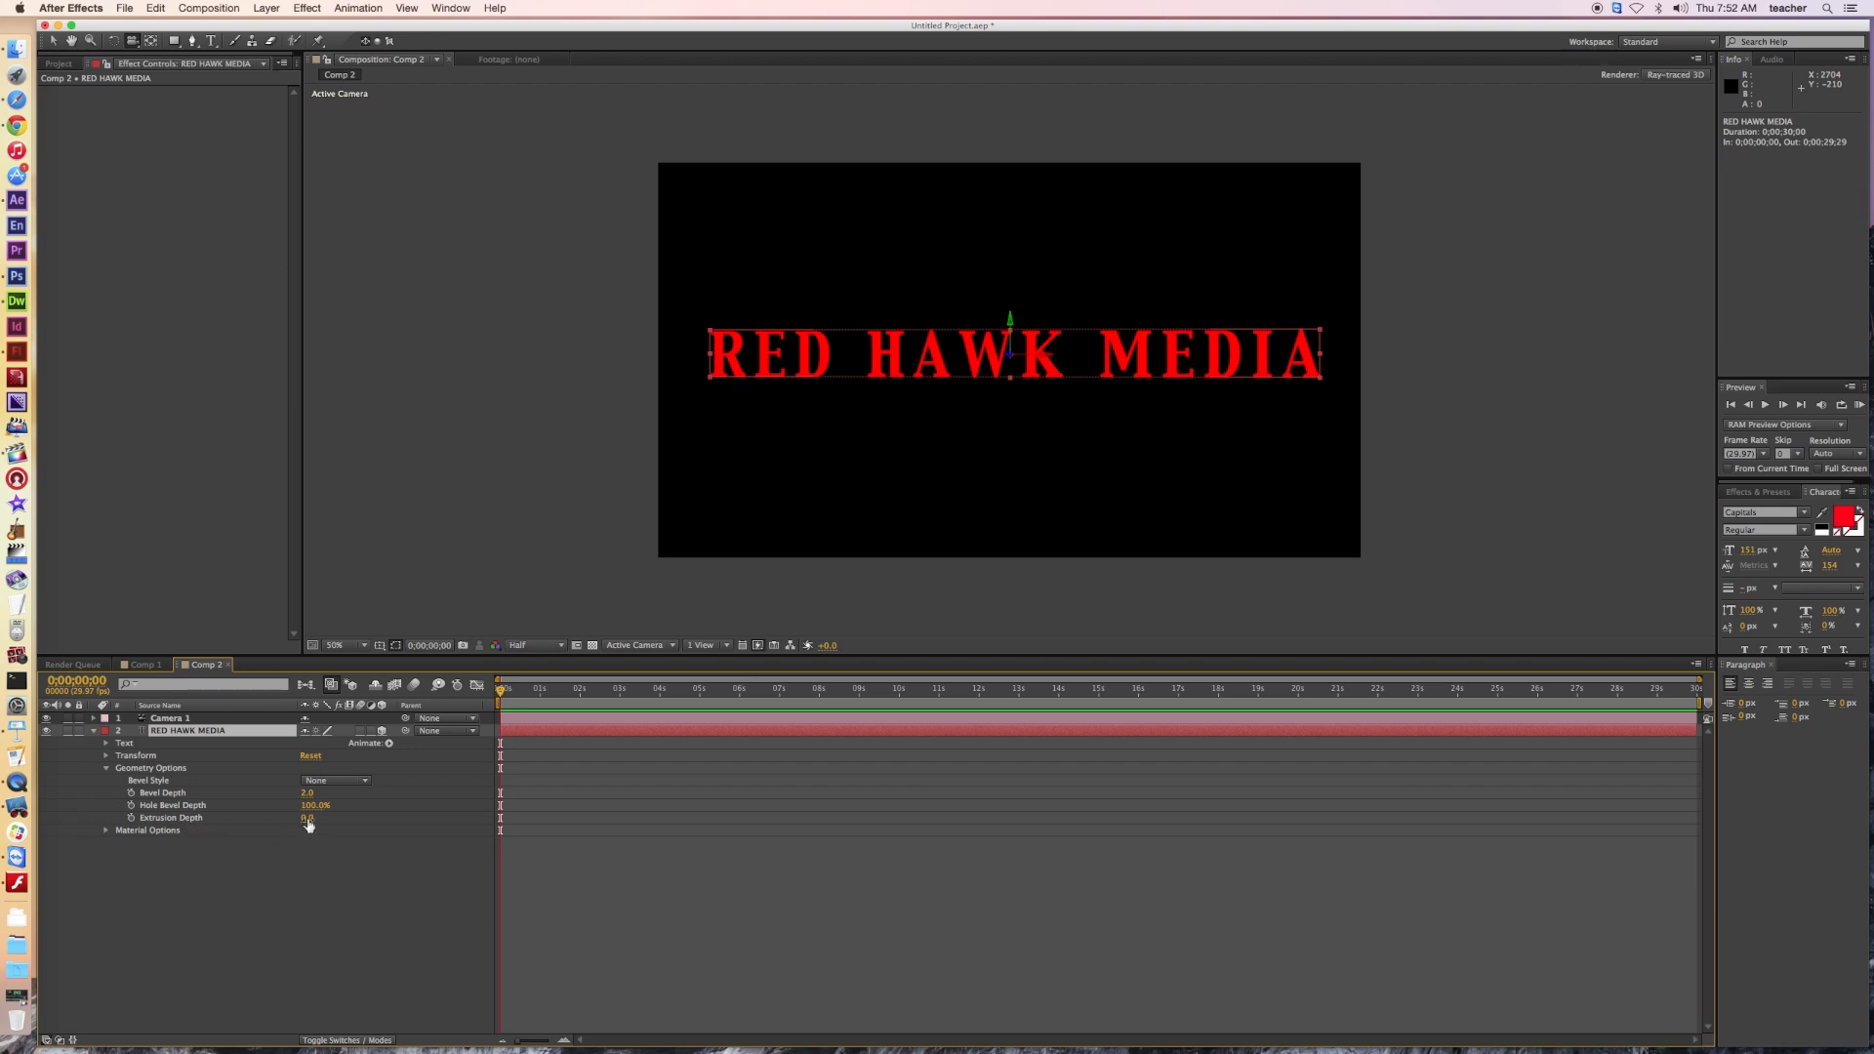
pyautogui.moveTo(308, 823); pyautogui.dragTo(351, 821)
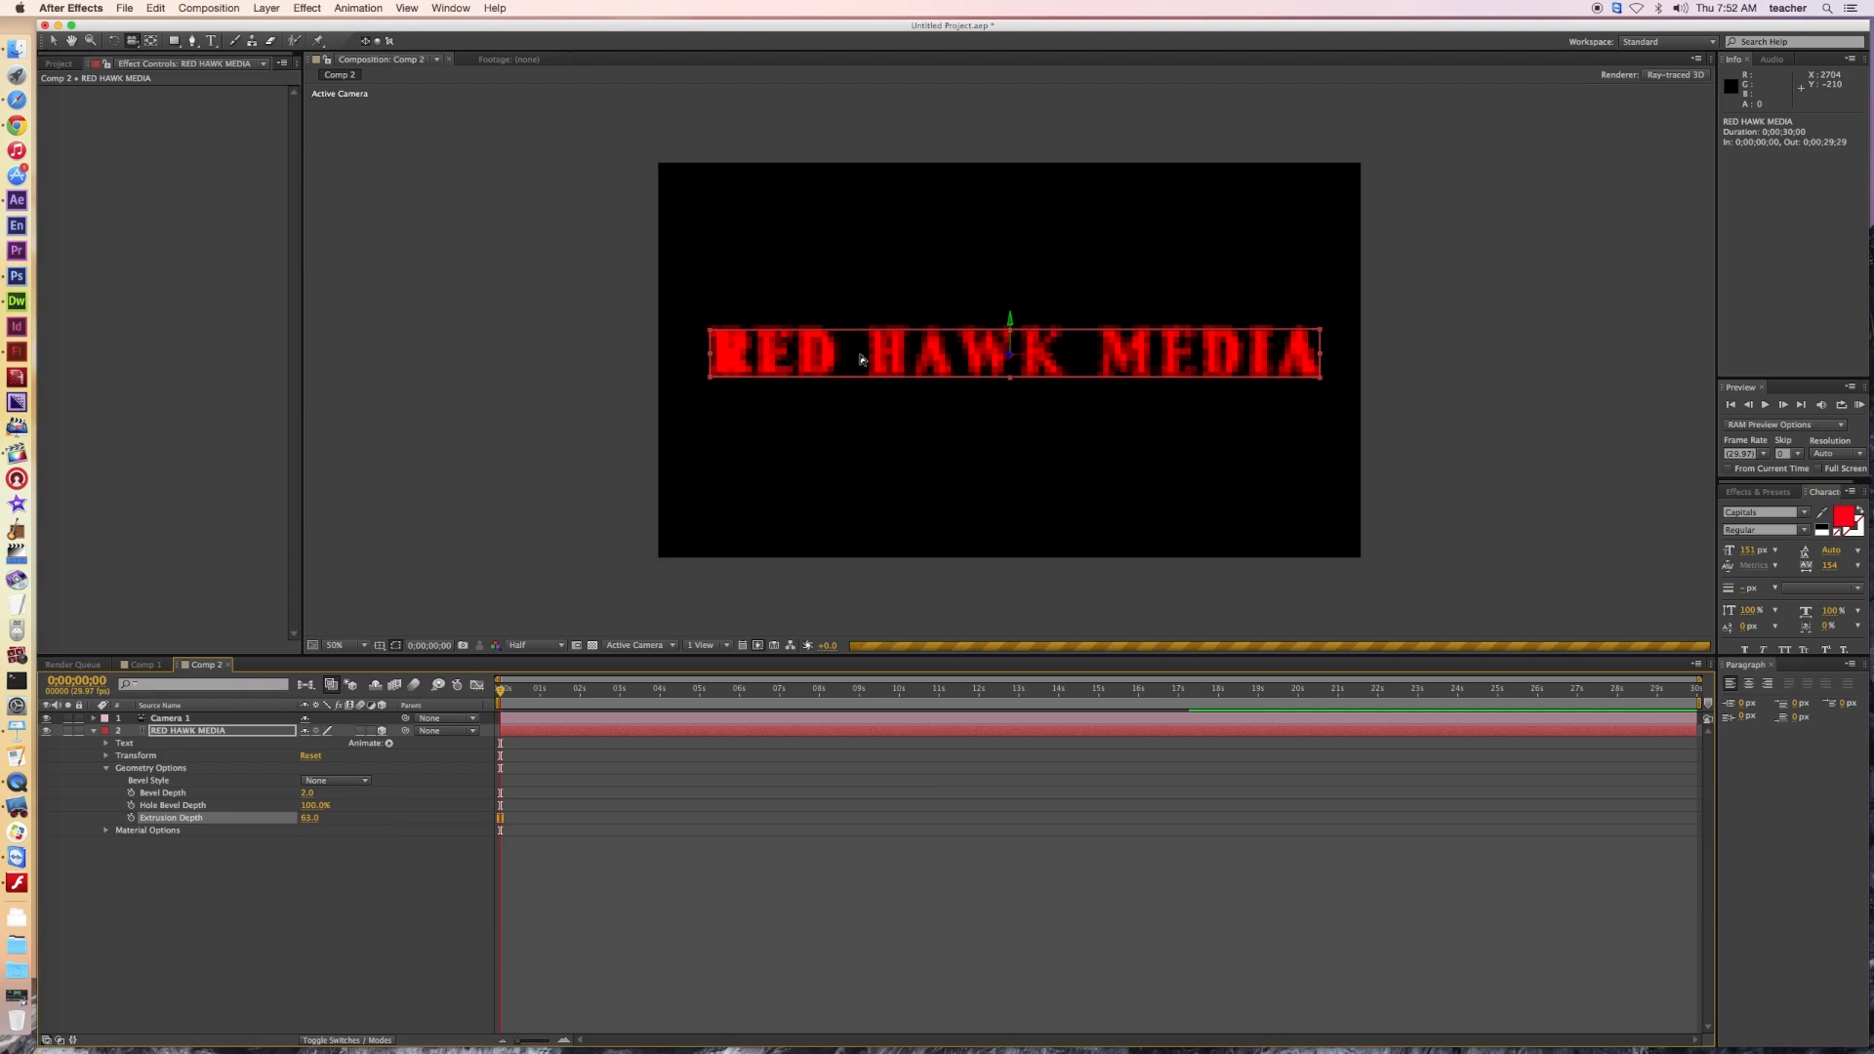
# Step: Orbit the camera to a steep side angle on the extruded title and collapse the title layer's properties
pyautogui.click(133, 41)
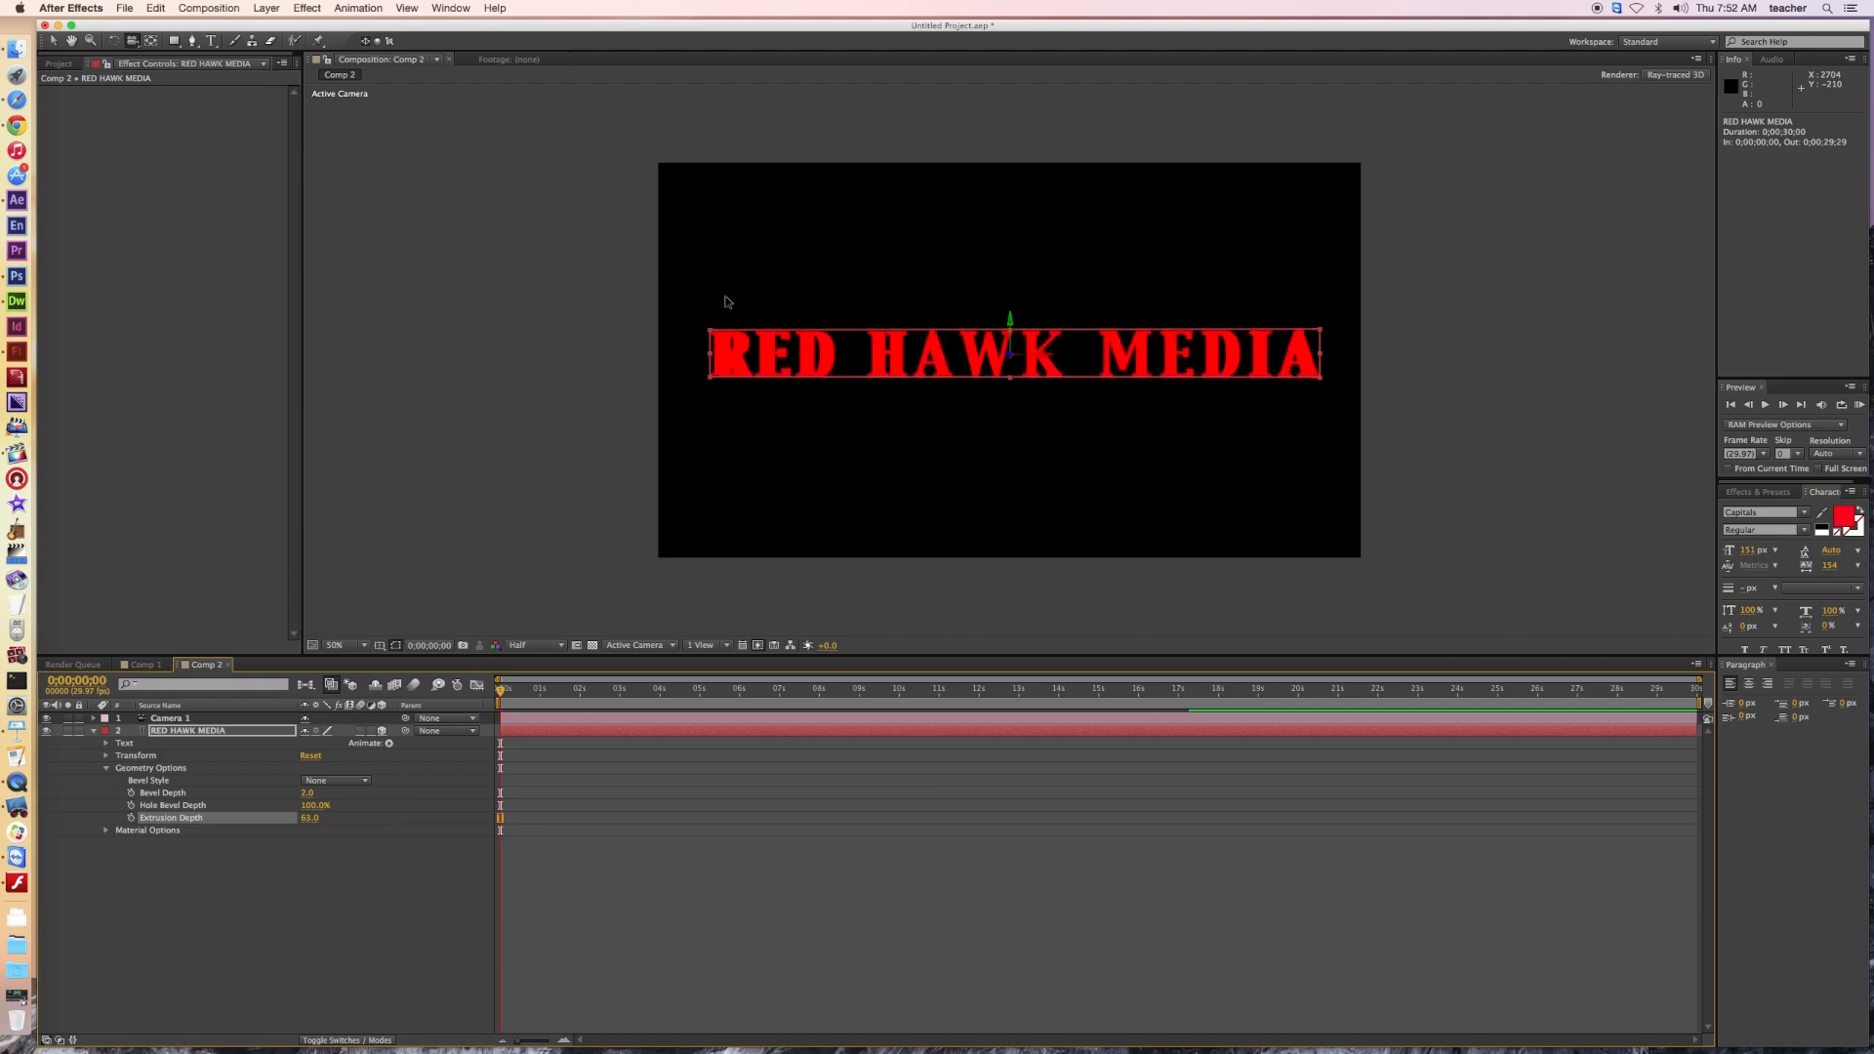
pyautogui.moveTo(850, 347); pyautogui.dragTo(935, 357)
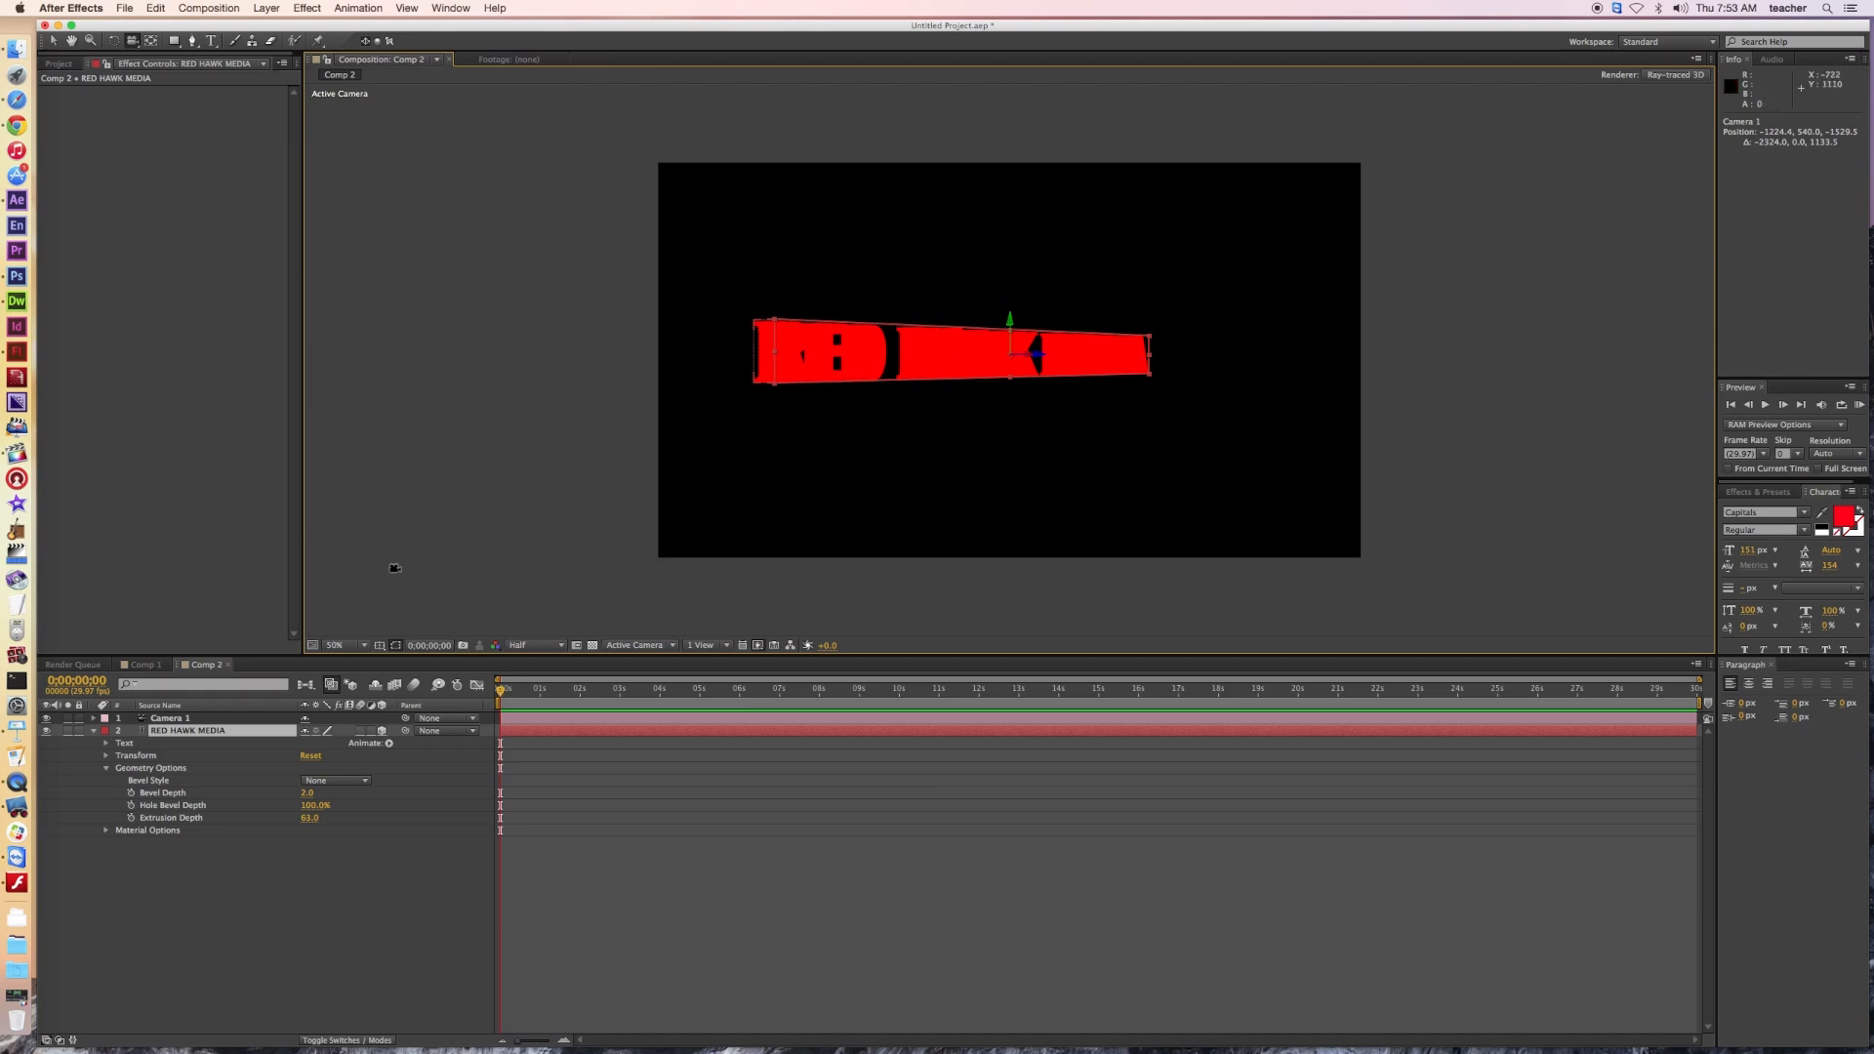
pyautogui.click(93, 731)
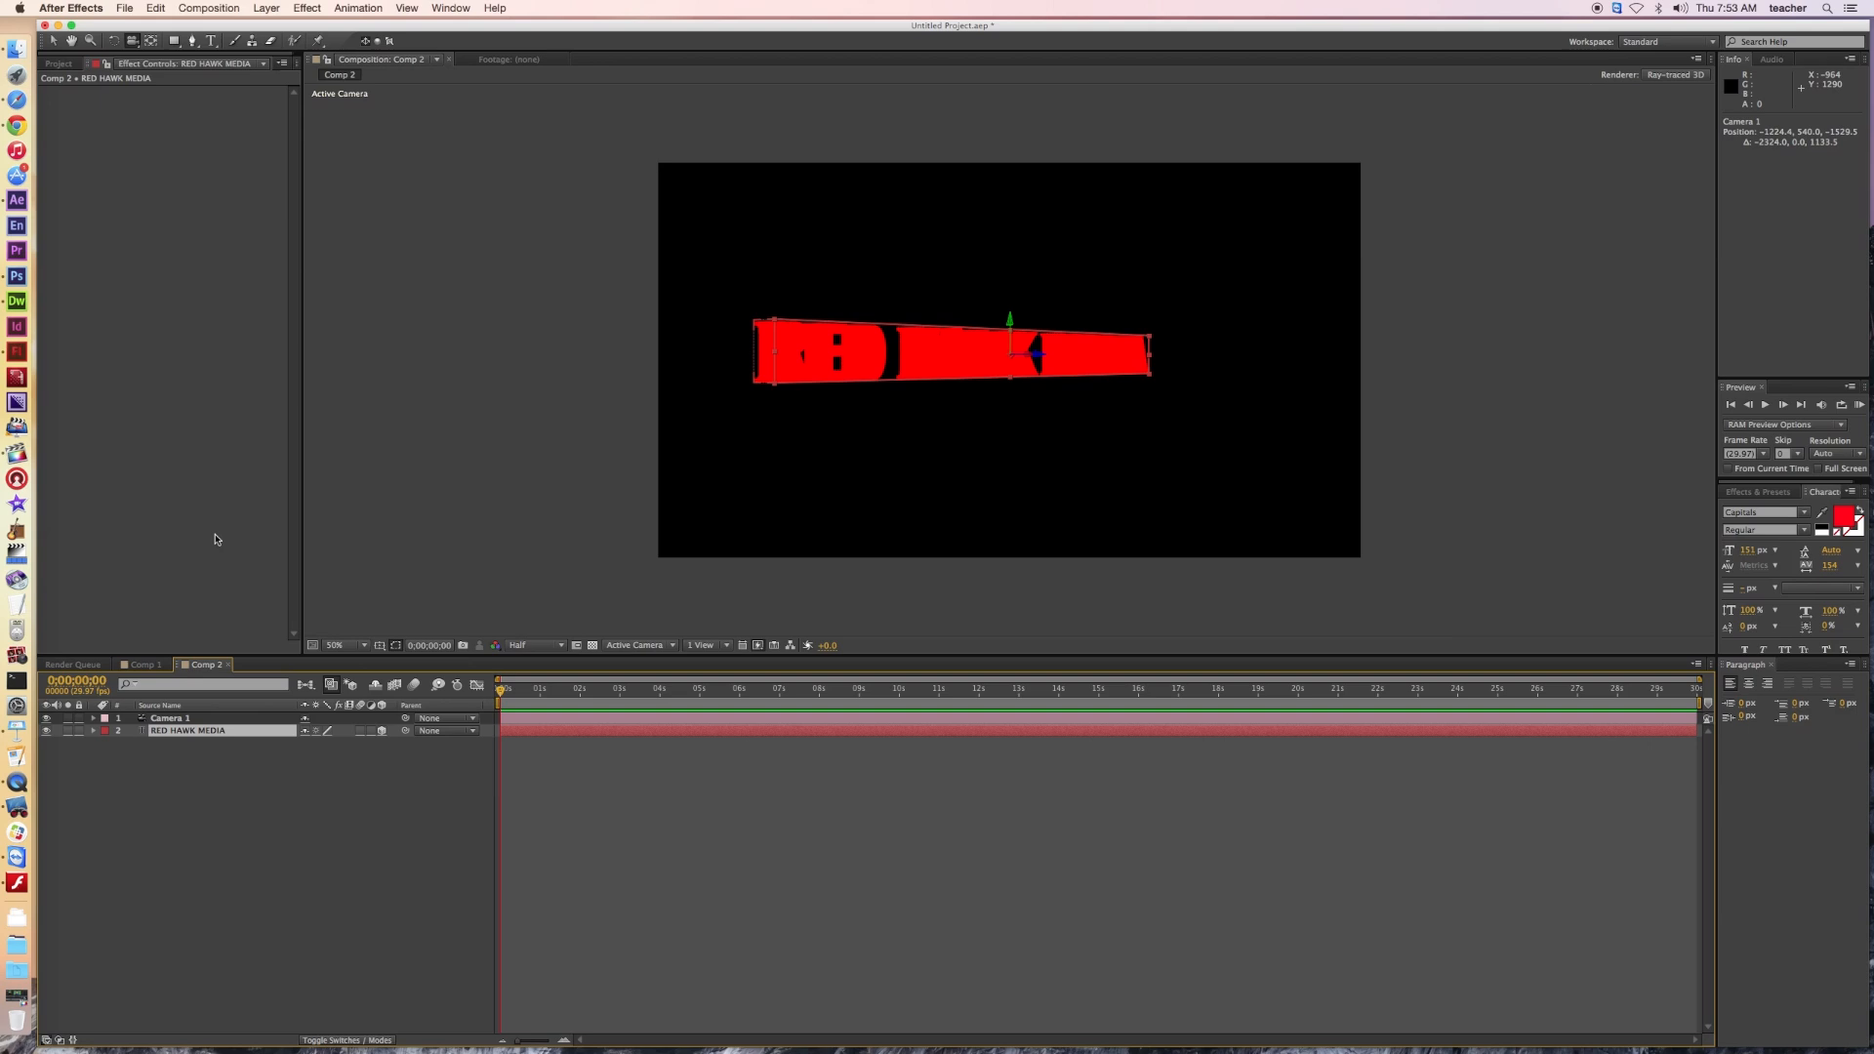
# Step: Add a white point light at 100% intensity with shadow casting enabled, and orbit the camera further toward the title's side
pyautogui.click(268, 8)
pyautogui.moveTo(278, 27)
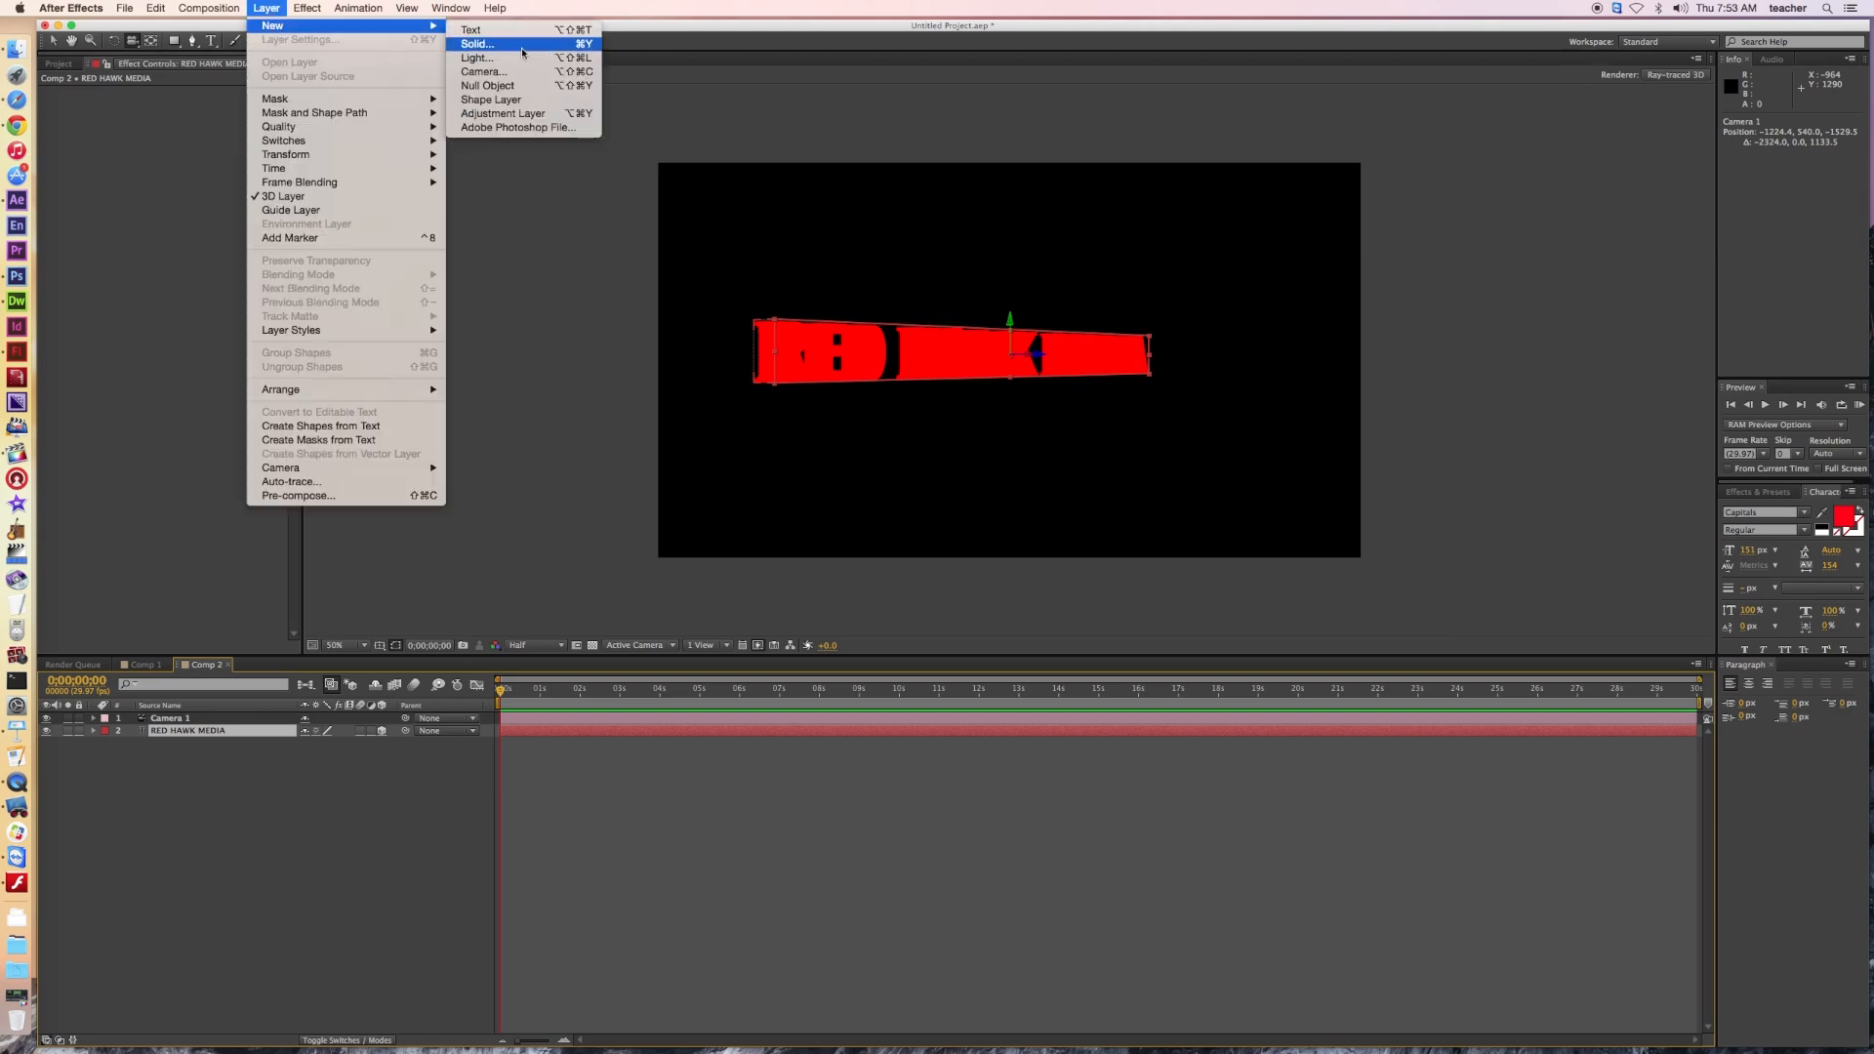
pyautogui.click(477, 57)
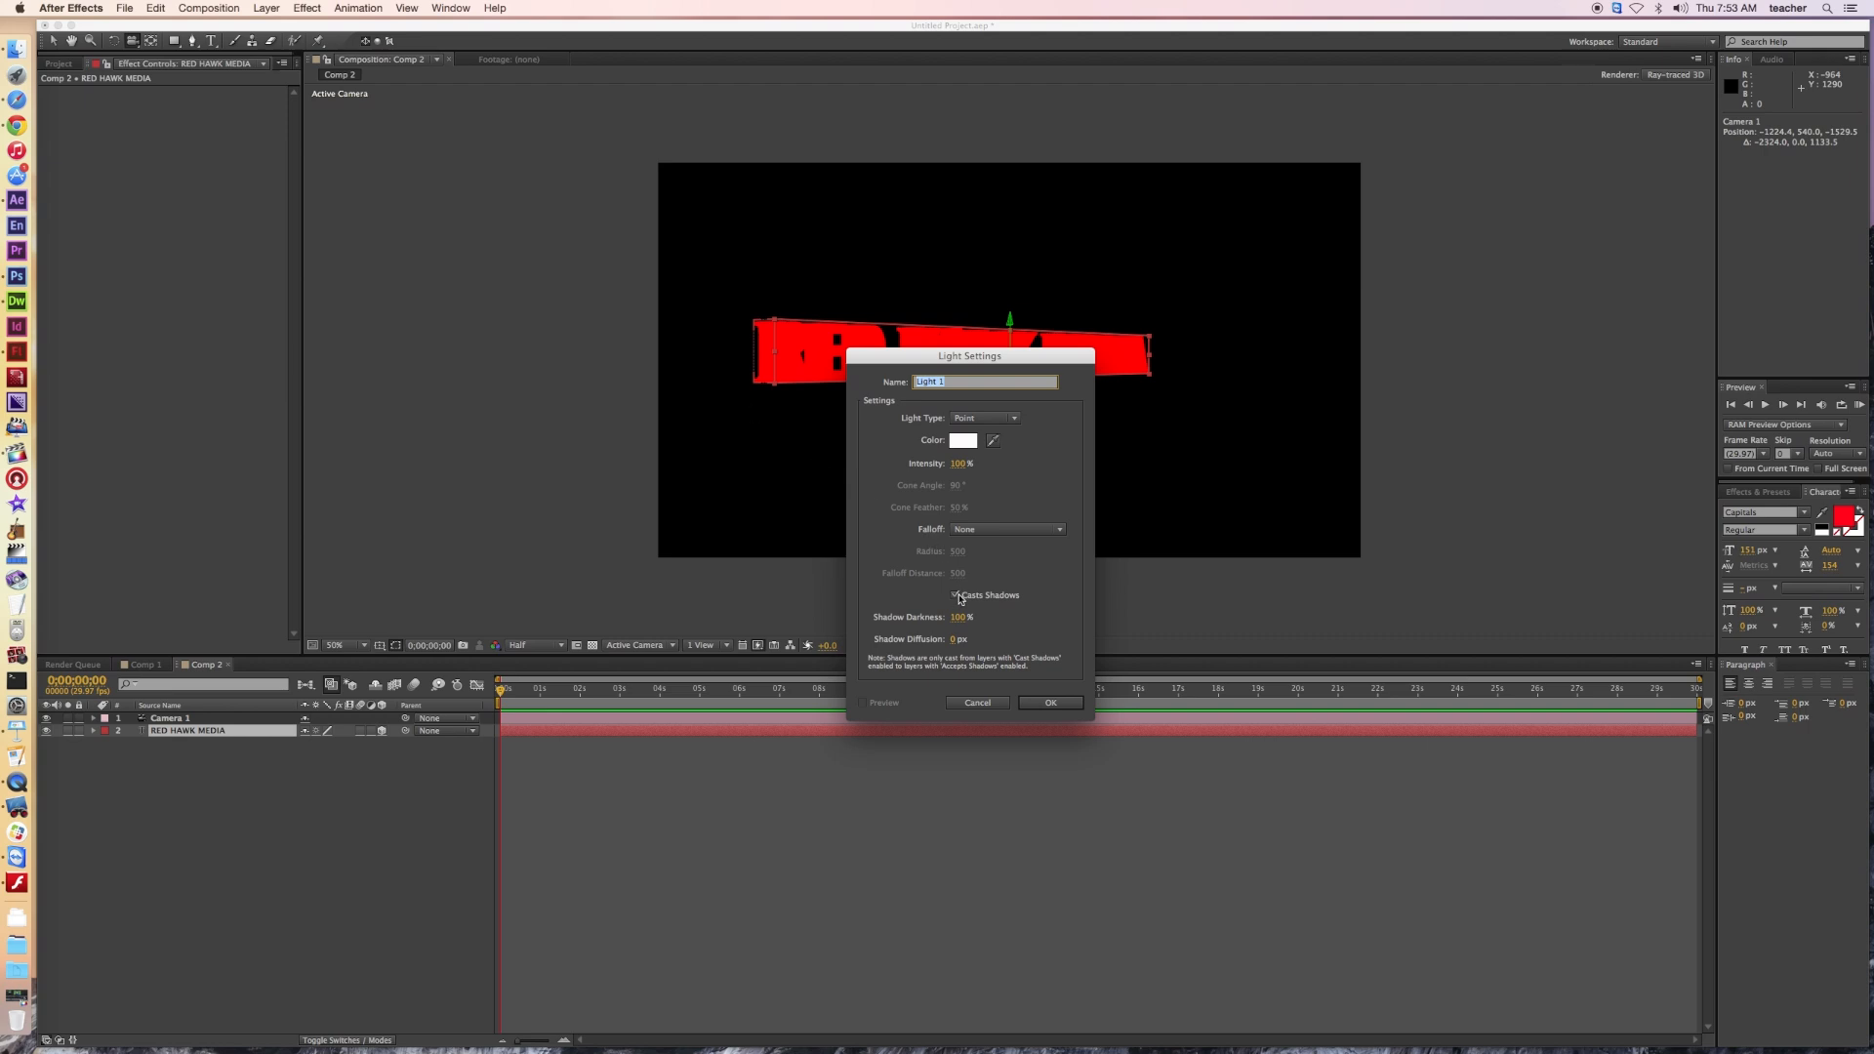
pyautogui.click(1051, 702)
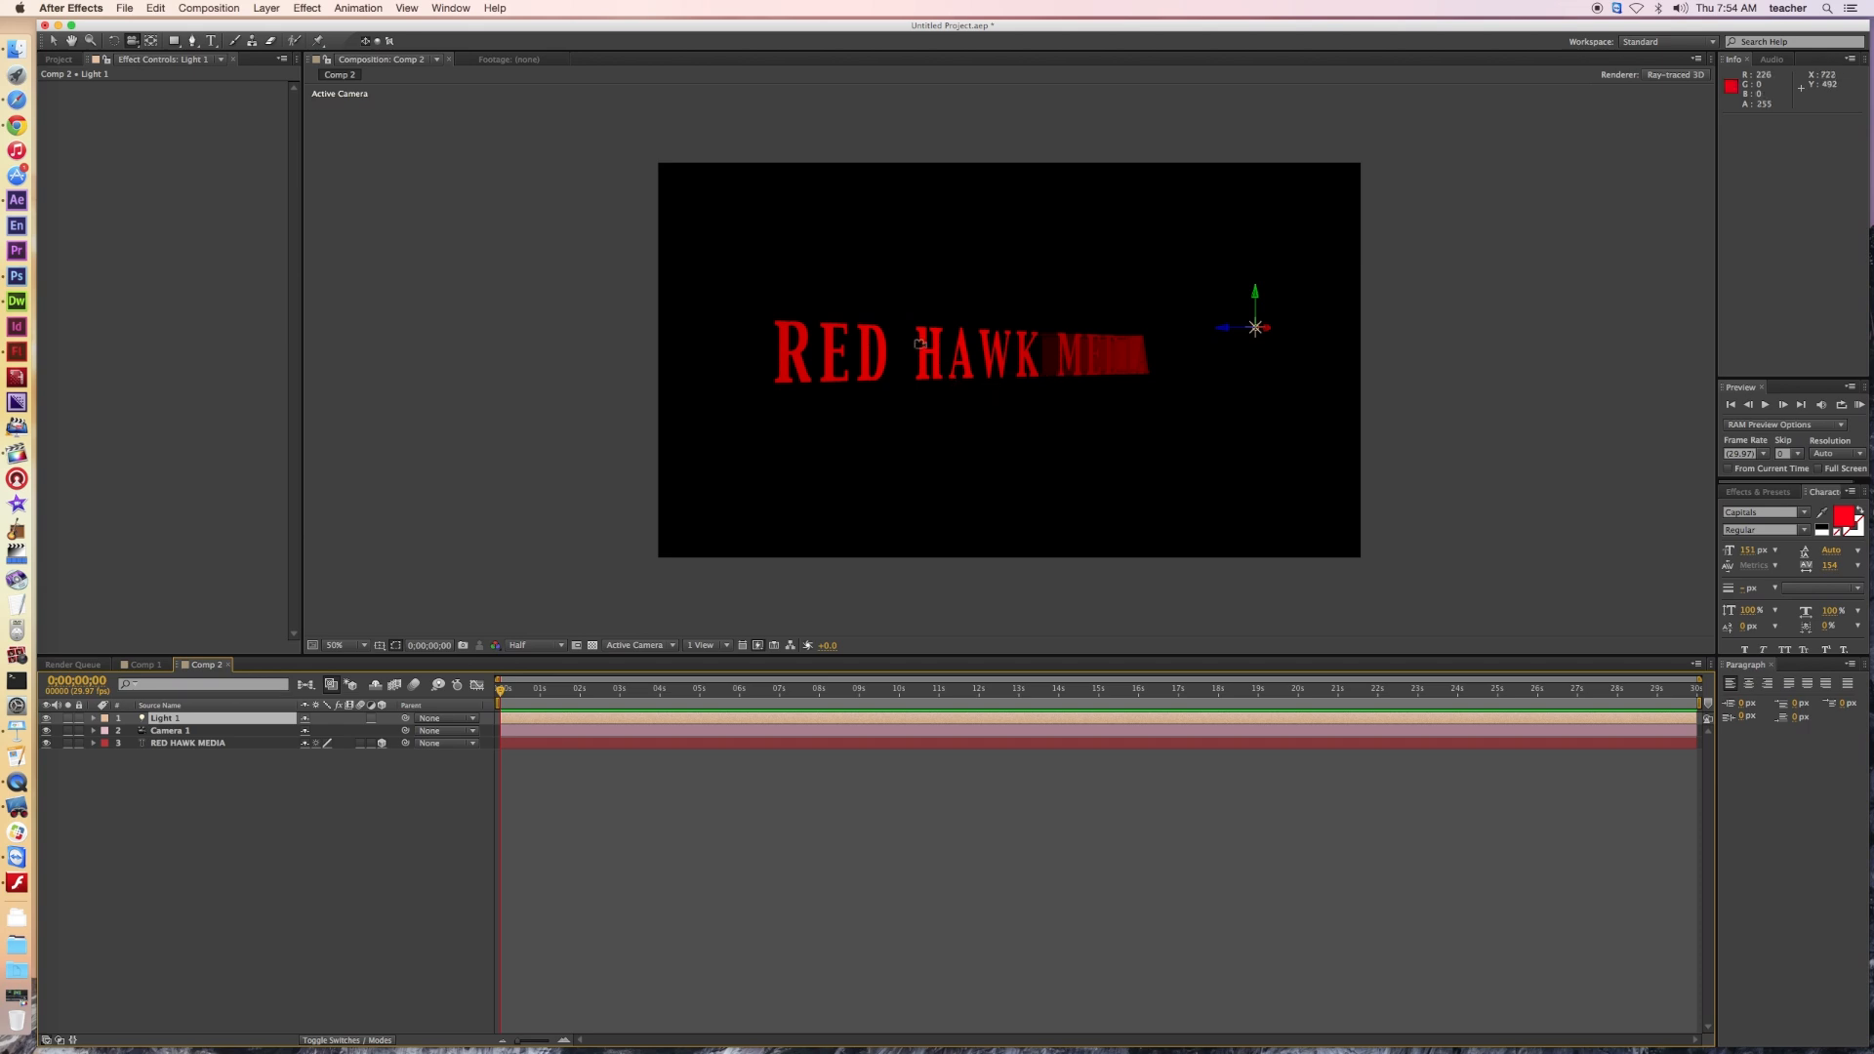
pyautogui.moveTo(953, 374)
pyautogui.mouseDown()
pyautogui.moveTo(913, 364)
pyautogui.moveTo(937, 365)
pyautogui.mouseUp()
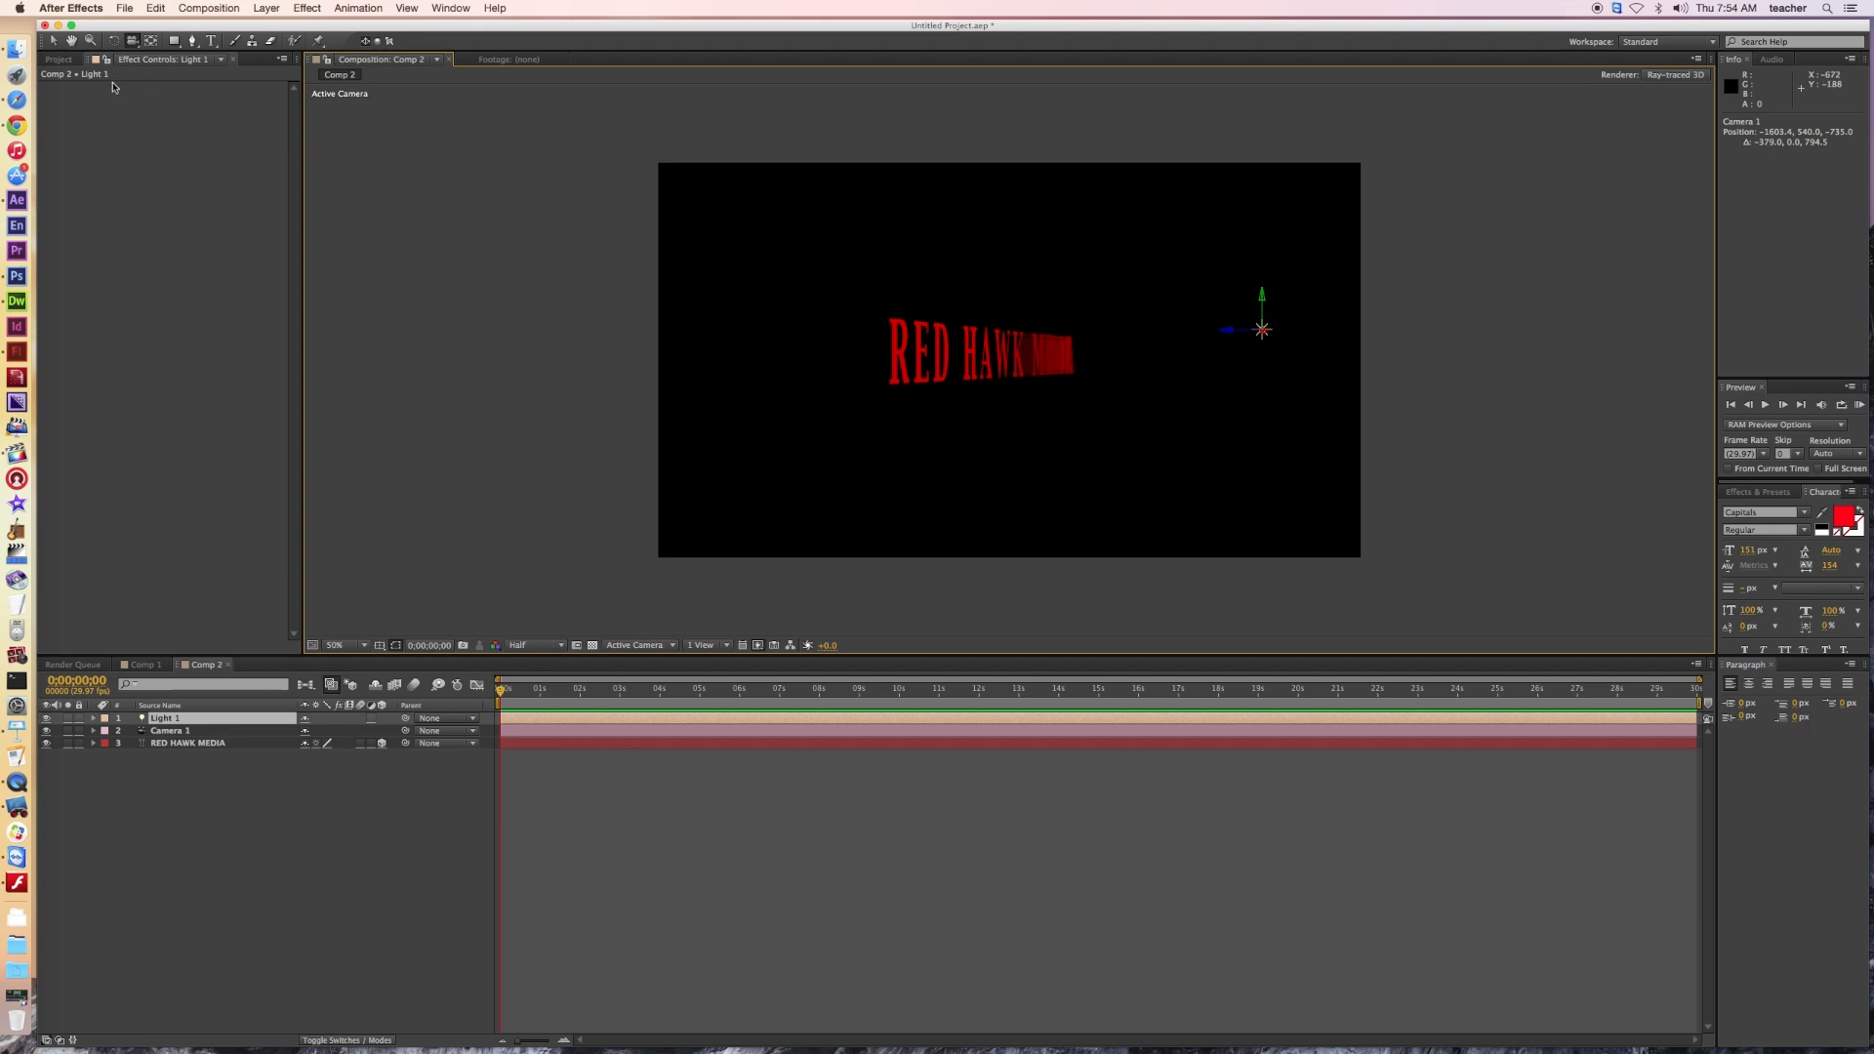
# Step: Move the light along its X and Y axes to about 95, 652, -667
pyautogui.click(53, 41)
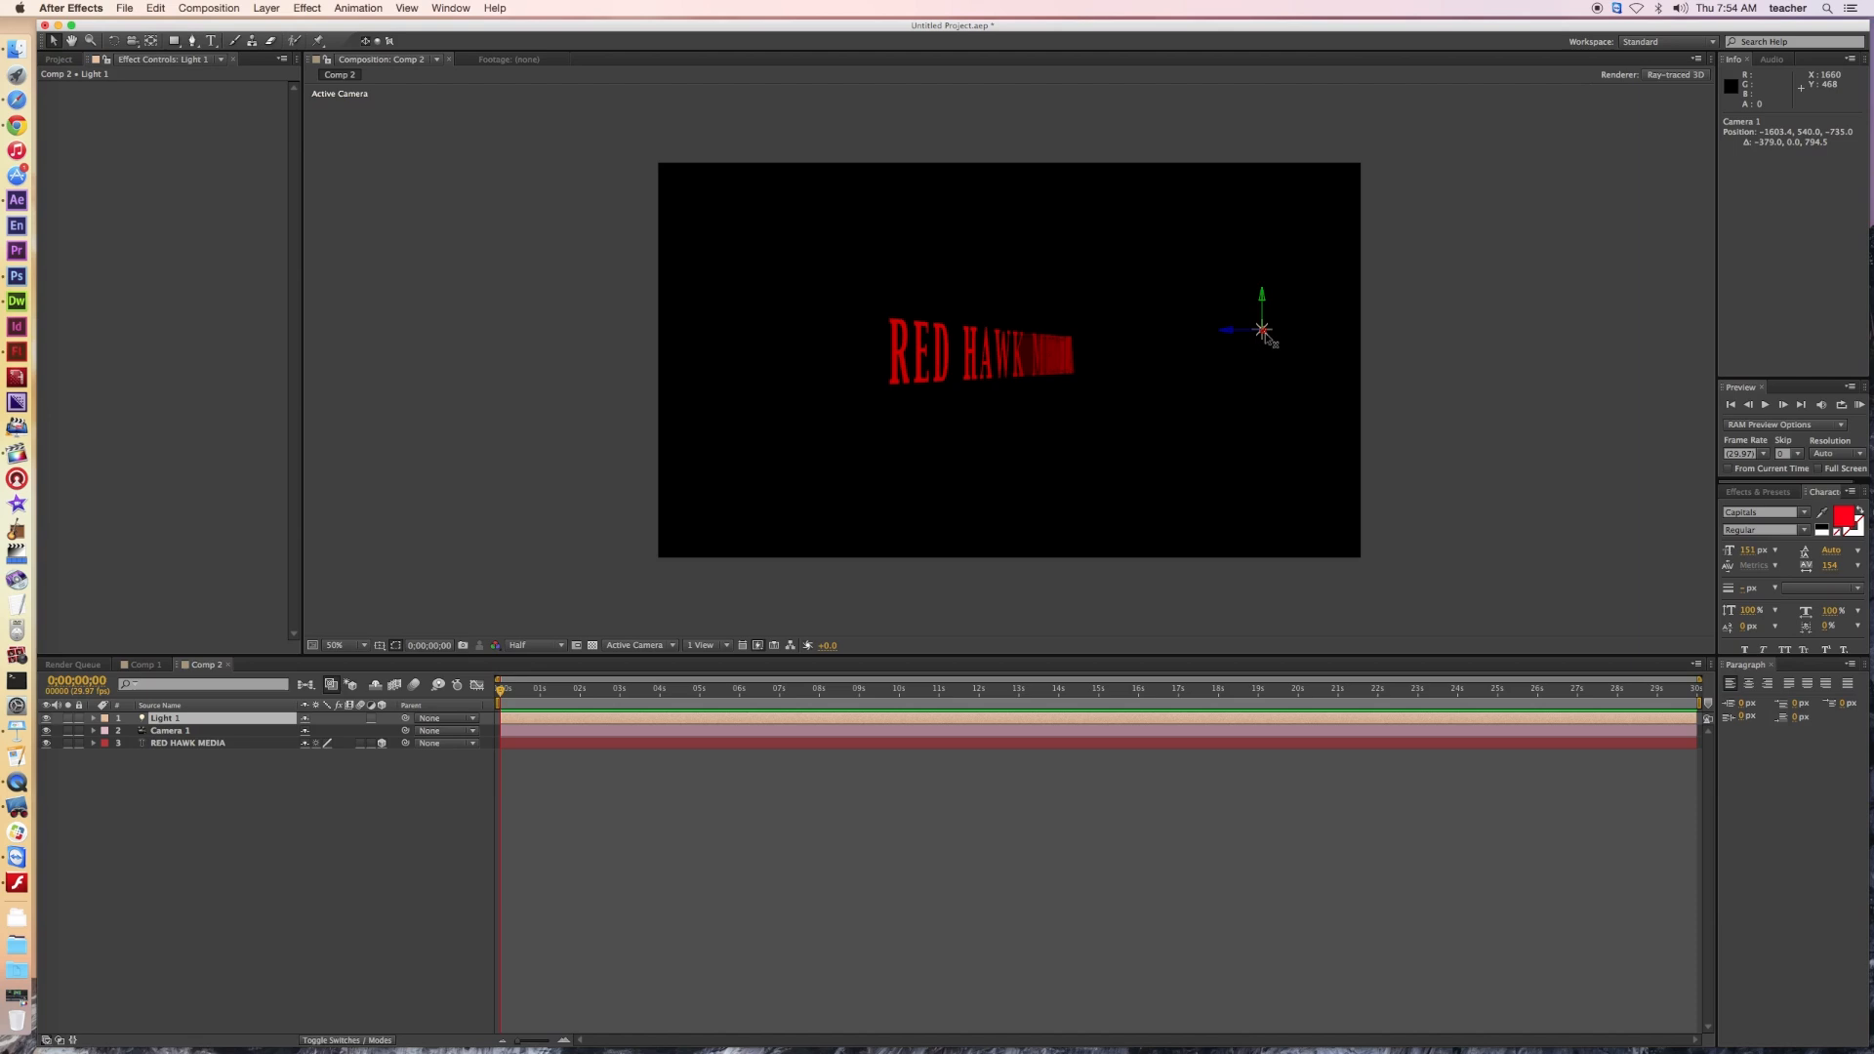
pyautogui.moveTo(1263, 331); pyautogui.dragTo(1029, 351)
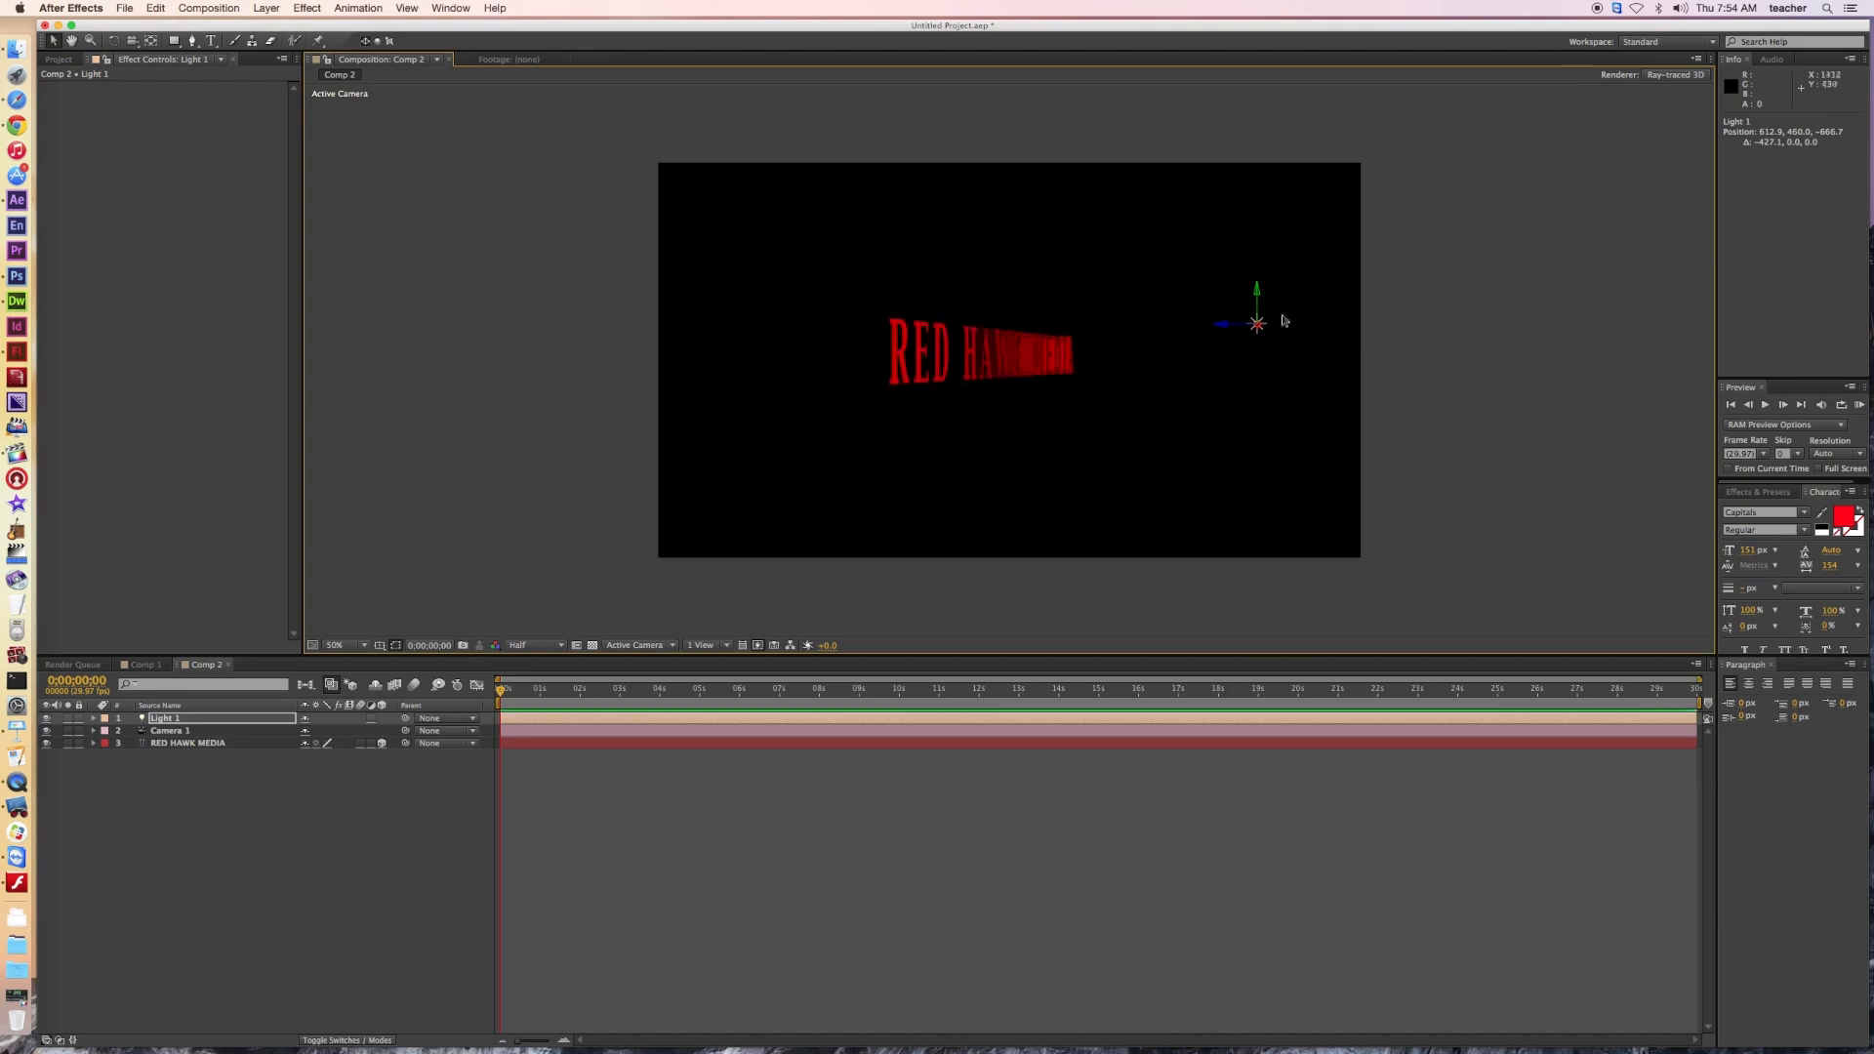
pyautogui.moveTo(1260, 331)
pyautogui.mouseDown()
pyautogui.moveTo(1242, 322)
pyautogui.moveTo(1262, 330)
pyautogui.mouseUp()
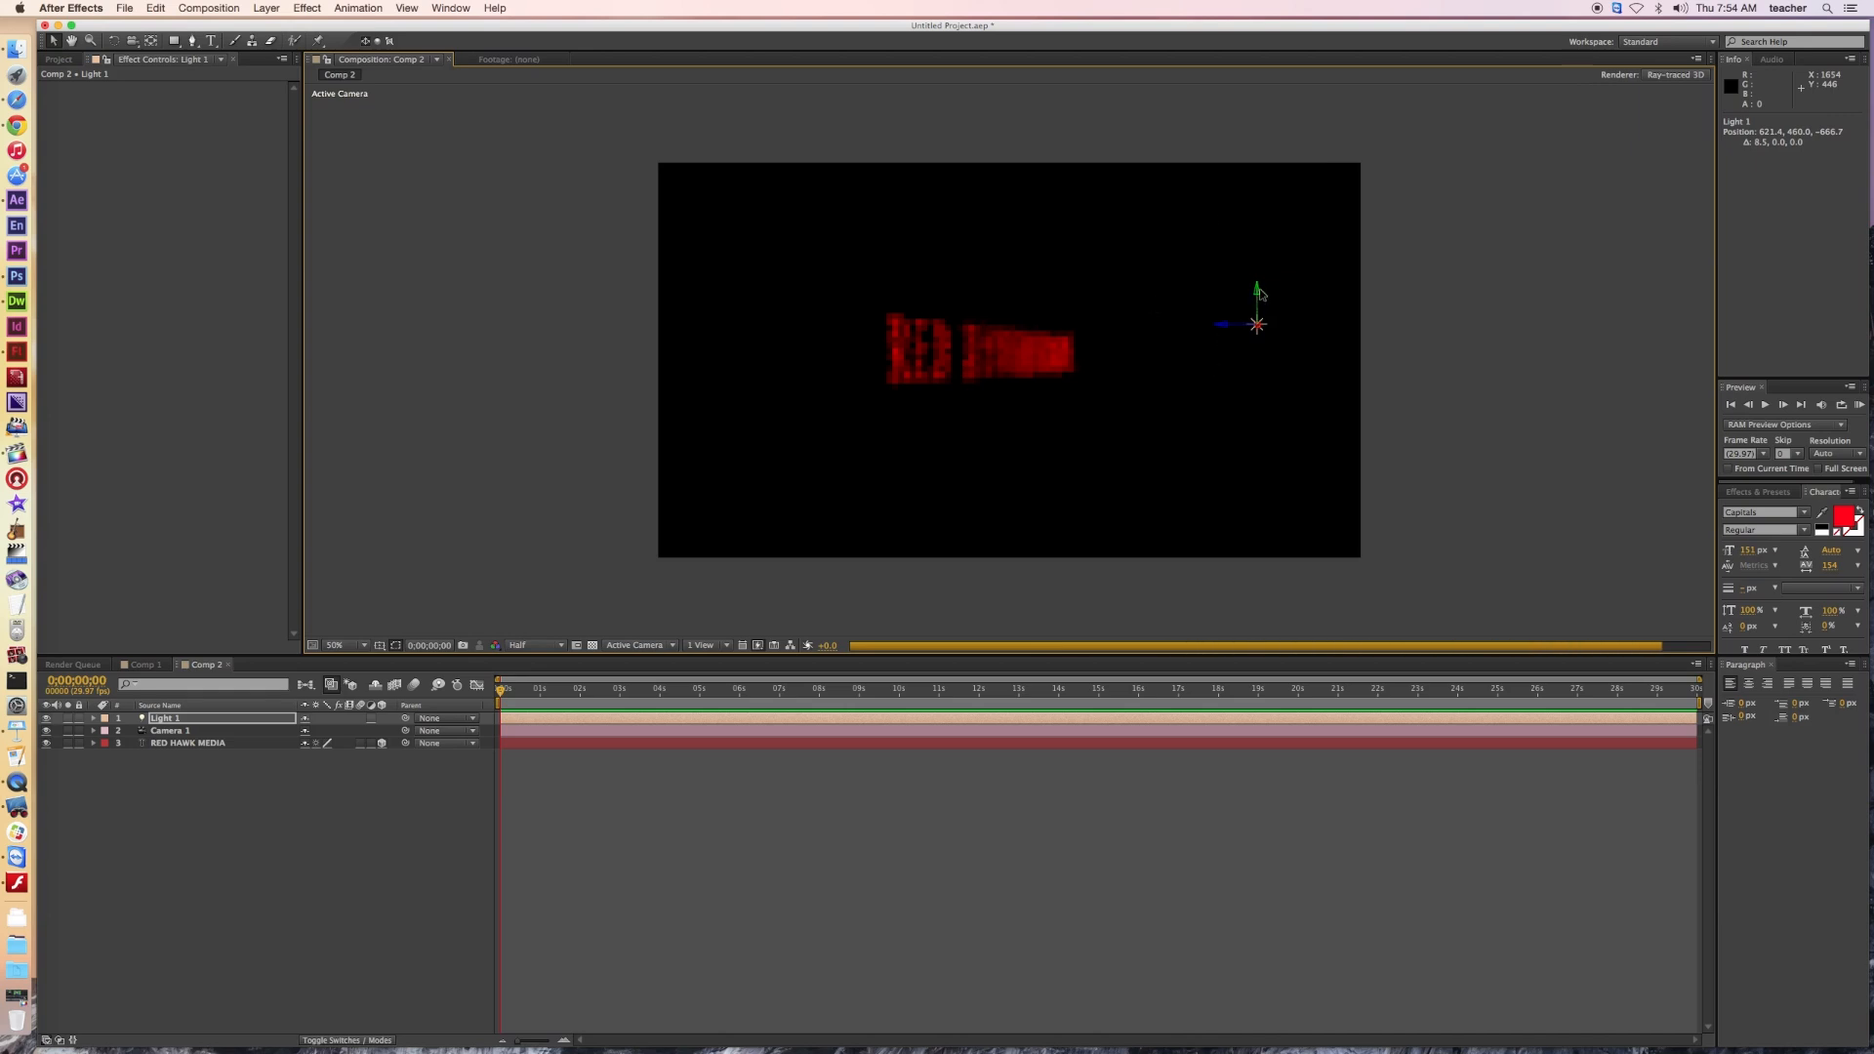
pyautogui.moveTo(1262, 292); pyautogui.dragTo(1259, 365)
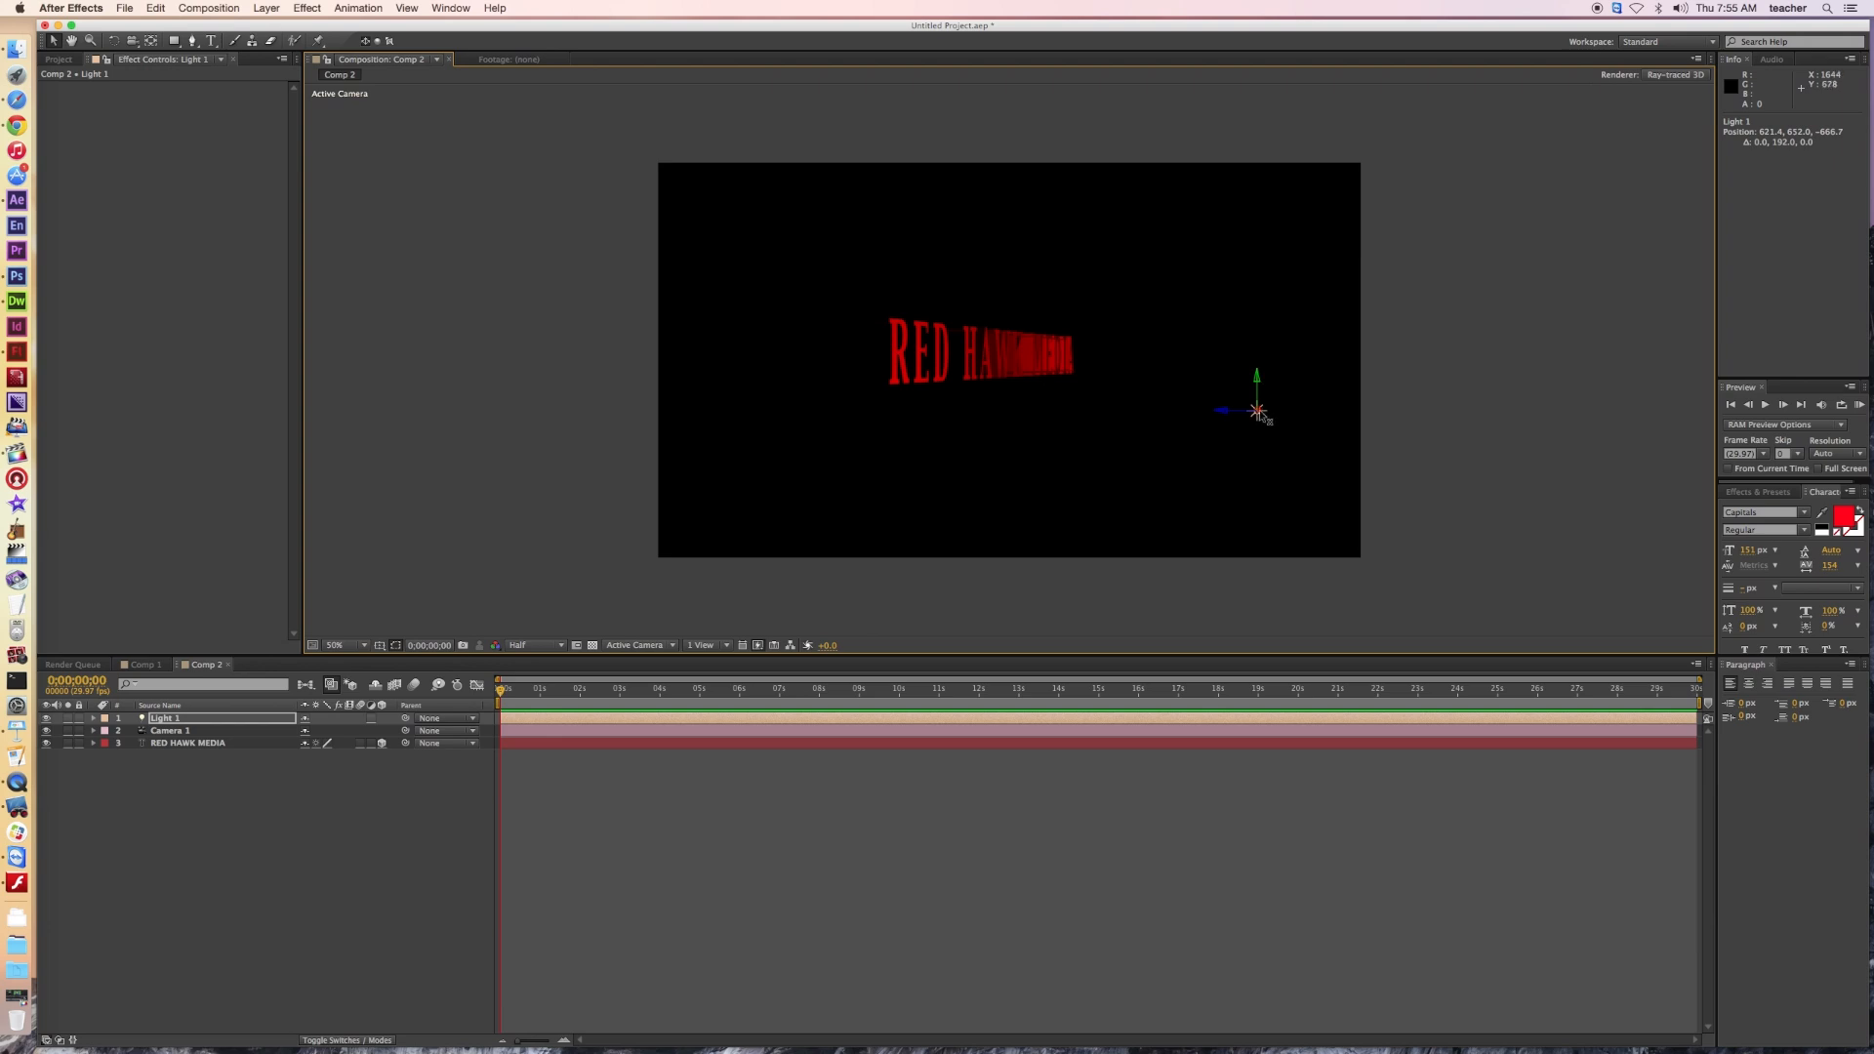
pyautogui.moveTo(1258, 411); pyautogui.dragTo(882, 390)
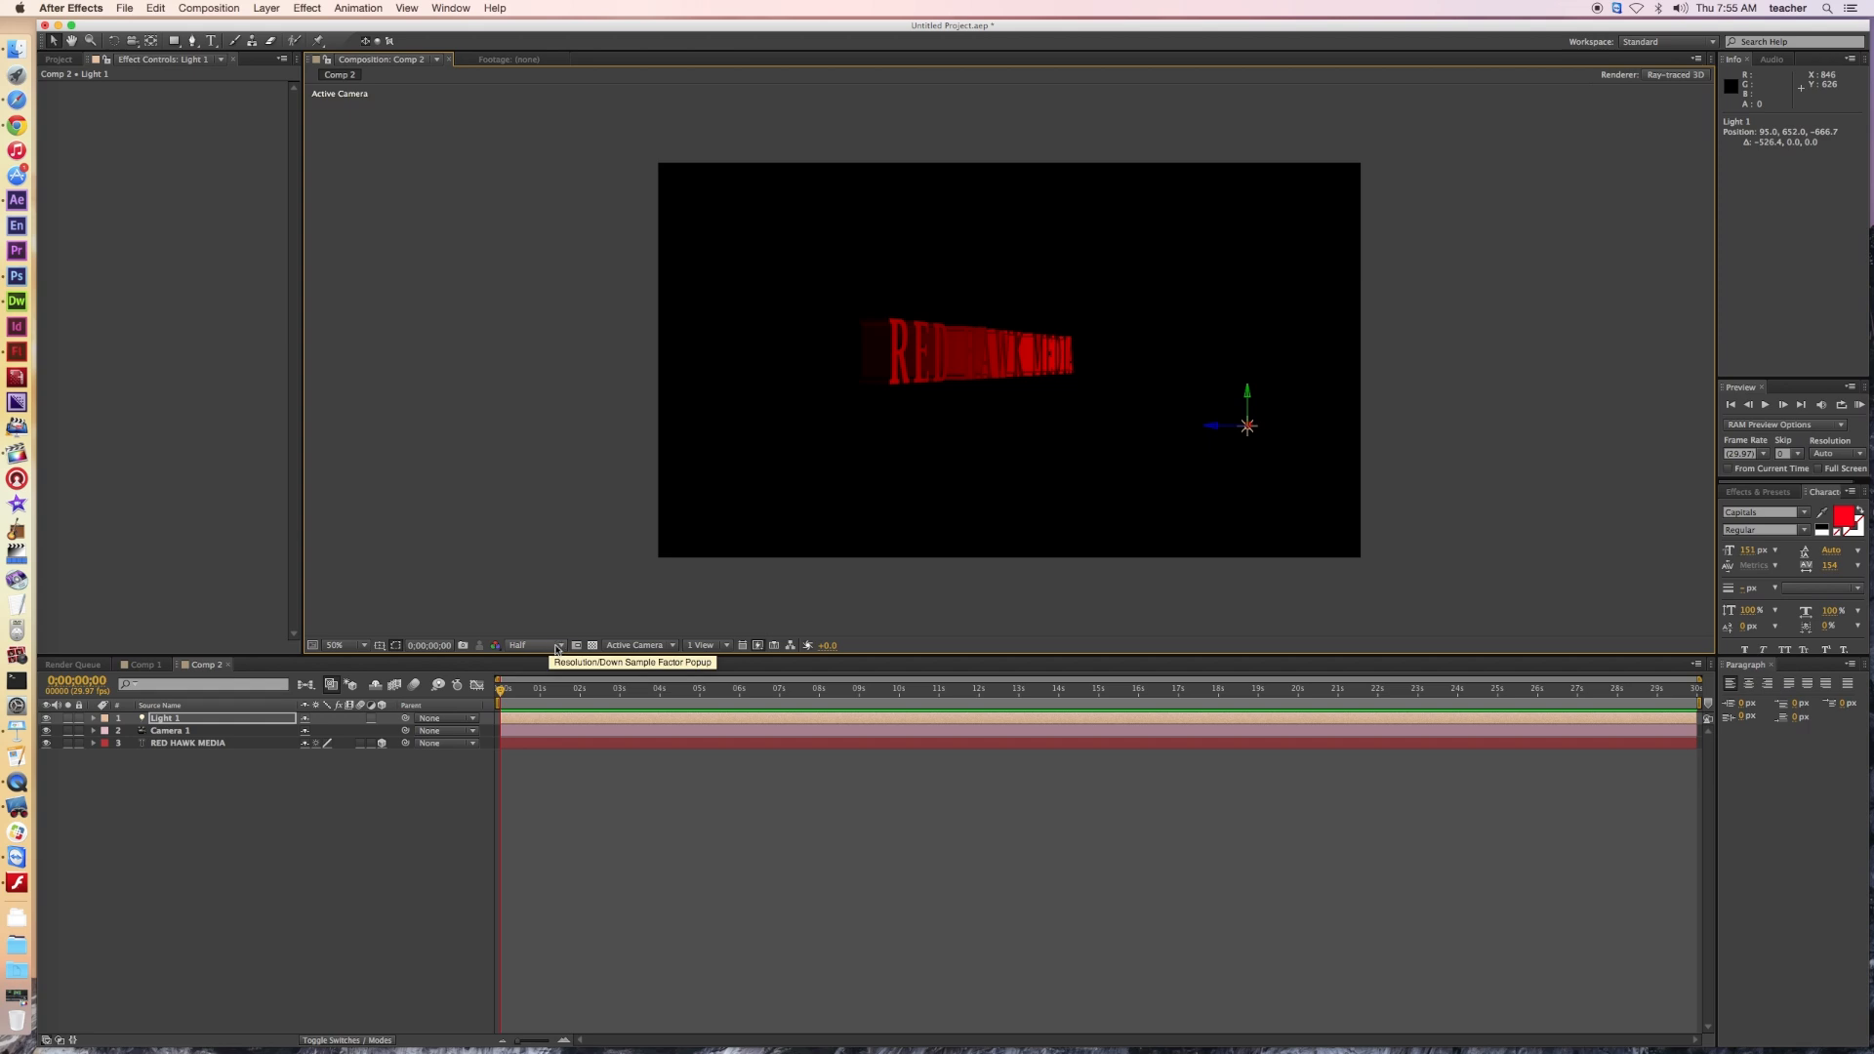
# Step: Set the composition preview resolution to Third and move the light along its Z axis to about -733
pyautogui.click(557, 649)
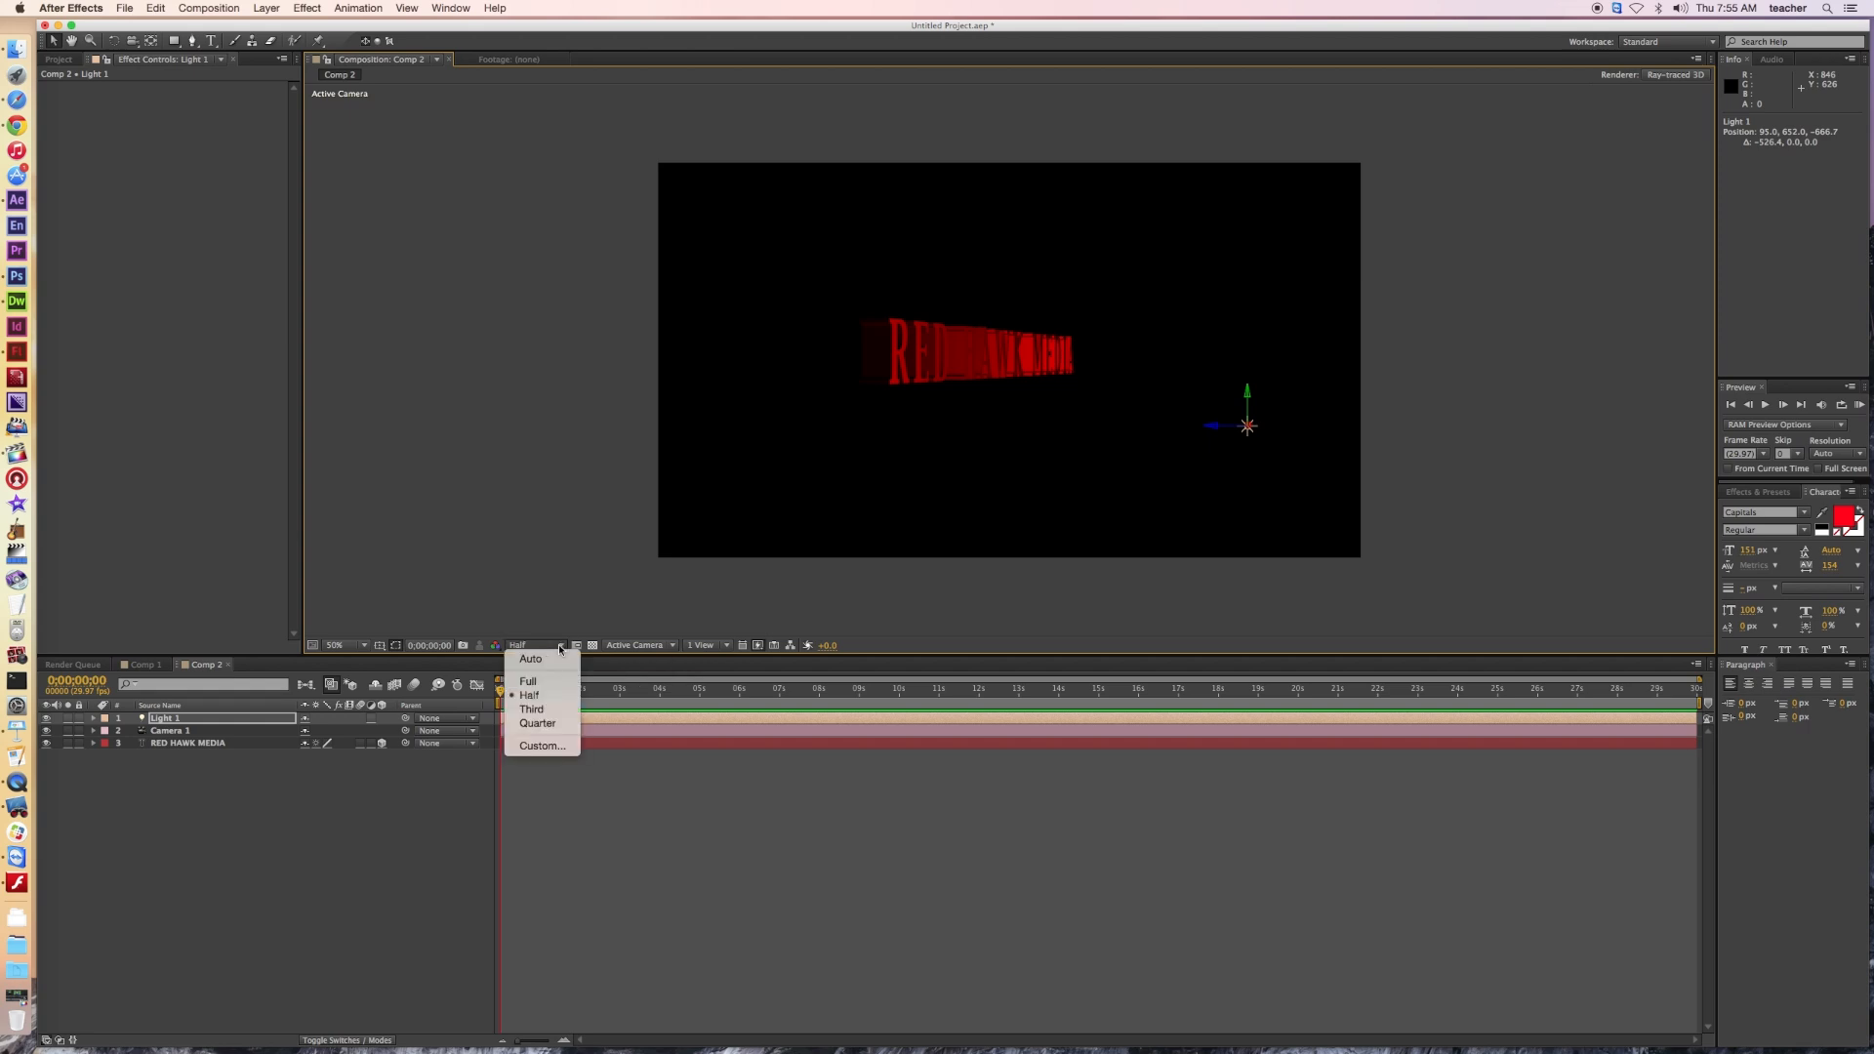
pyautogui.click(536, 711)
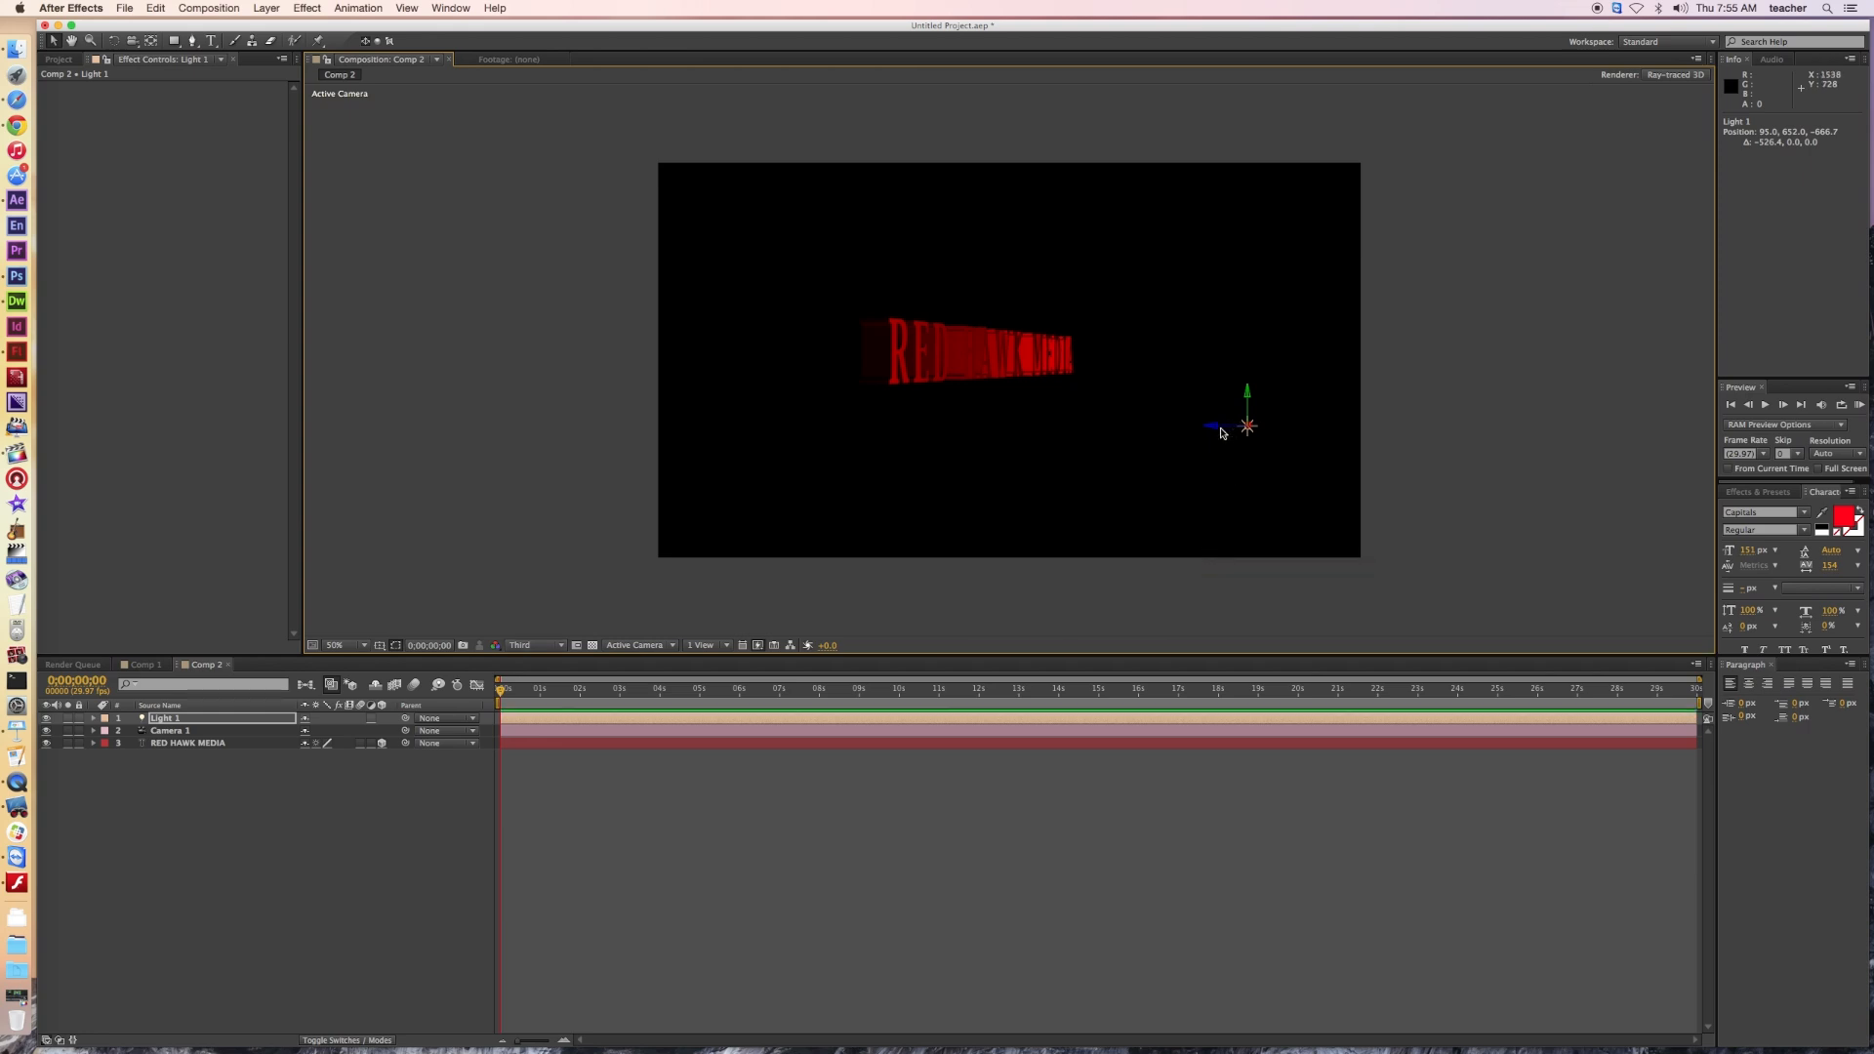
pyautogui.moveTo(1229, 431); pyautogui.dragTo(1064, 424)
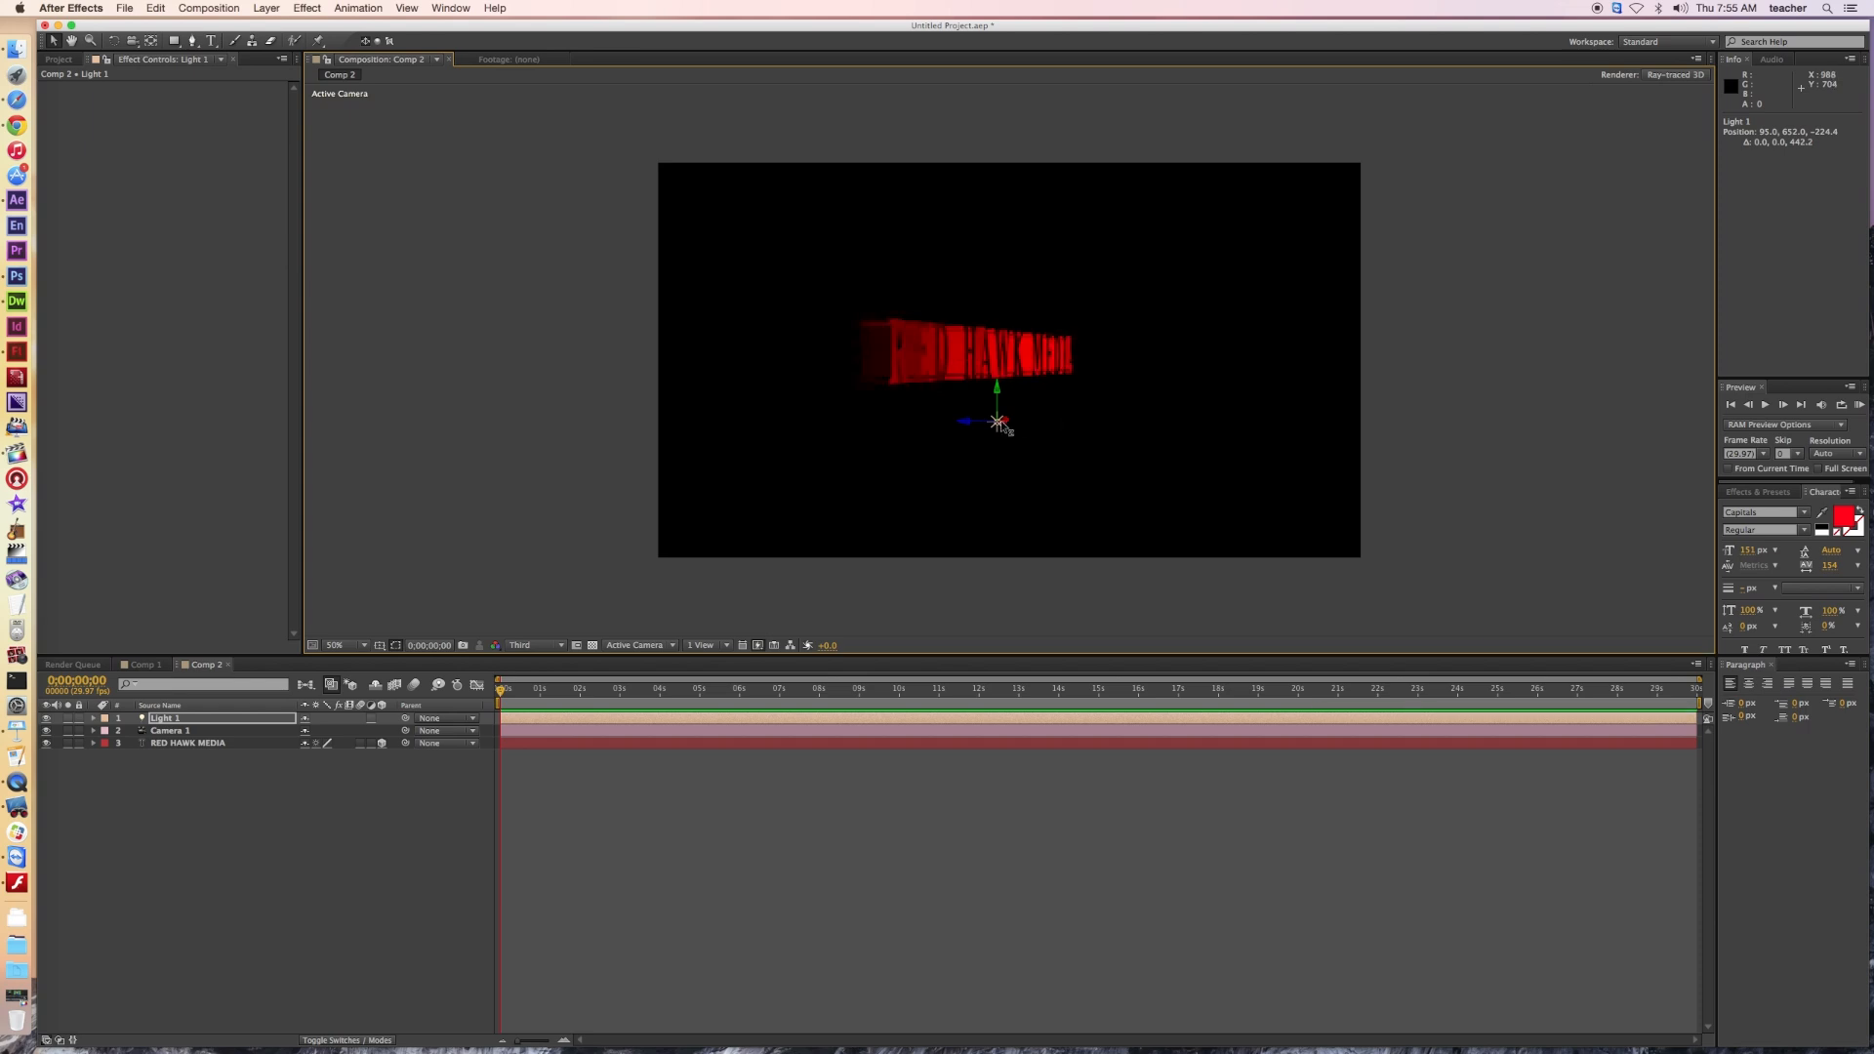
pyautogui.moveTo(961, 422); pyautogui.dragTo(1153, 431)
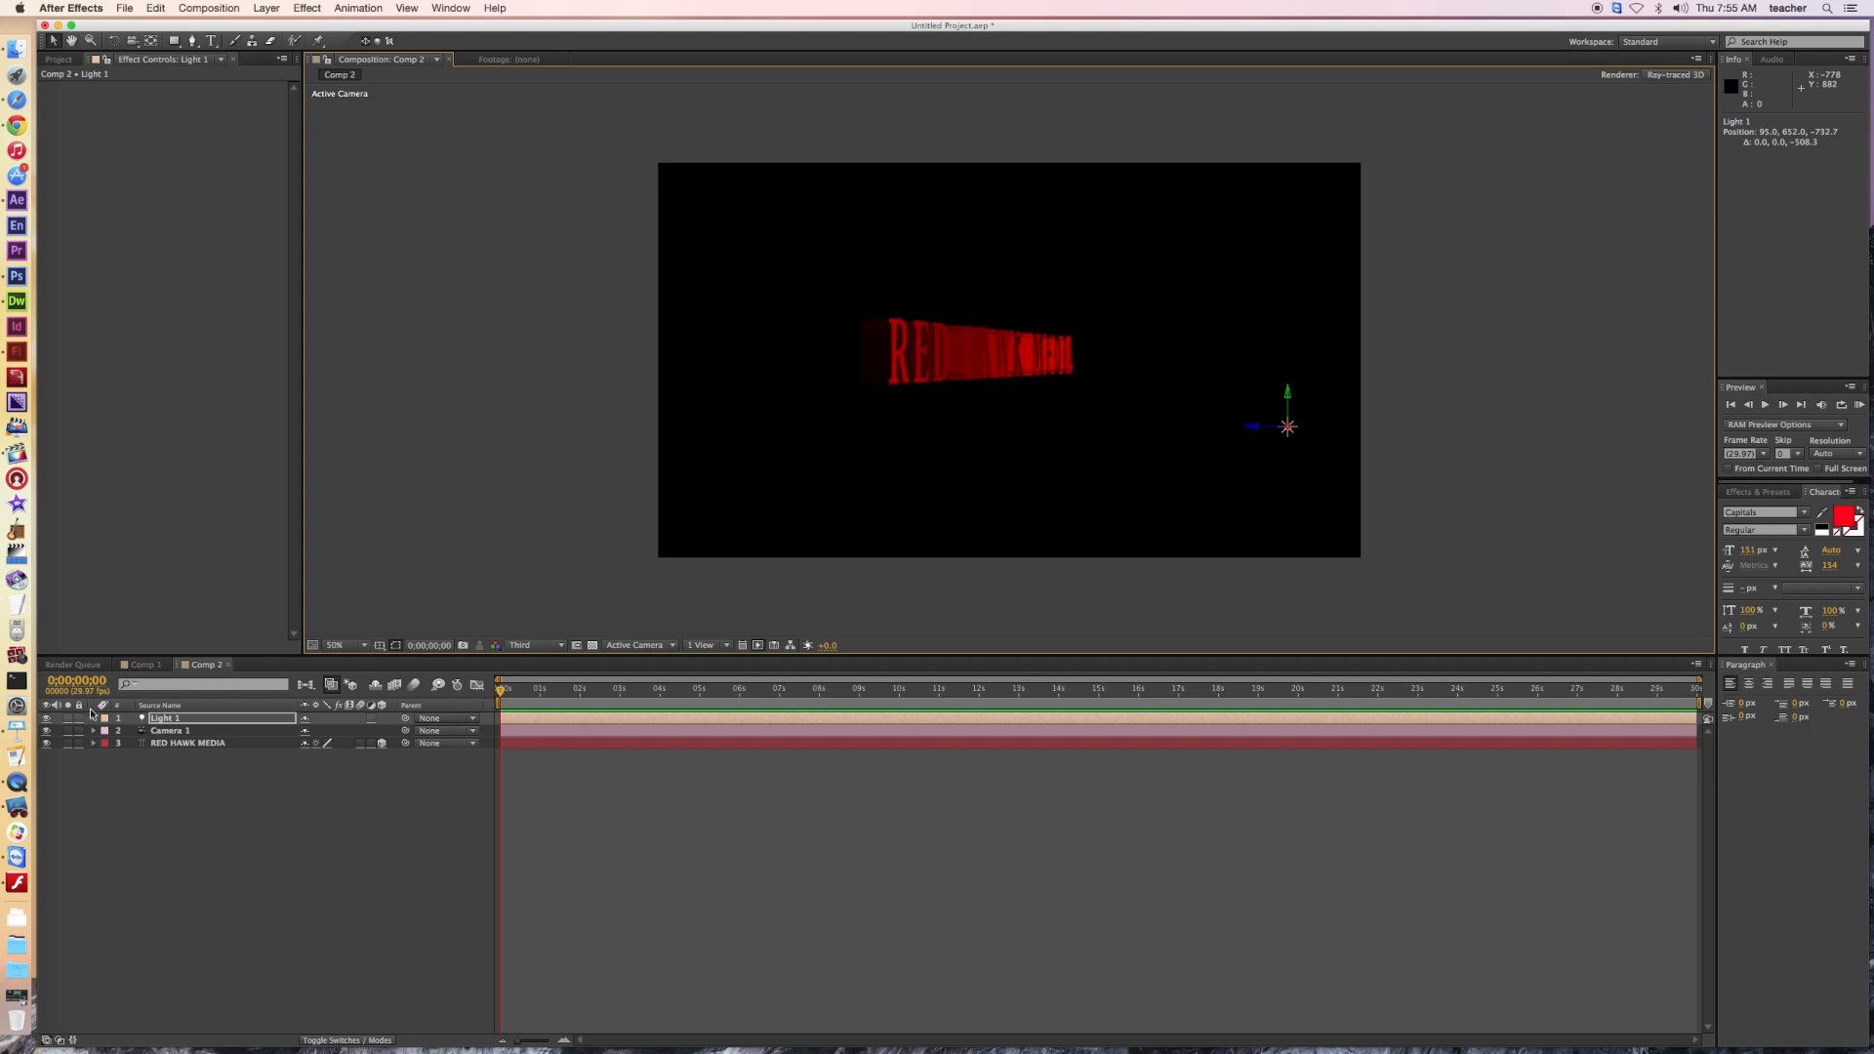
# Step: Orbit Camera 1 around the title to a more frontal view, at about -413, 540, -2286
pyautogui.click(186, 744)
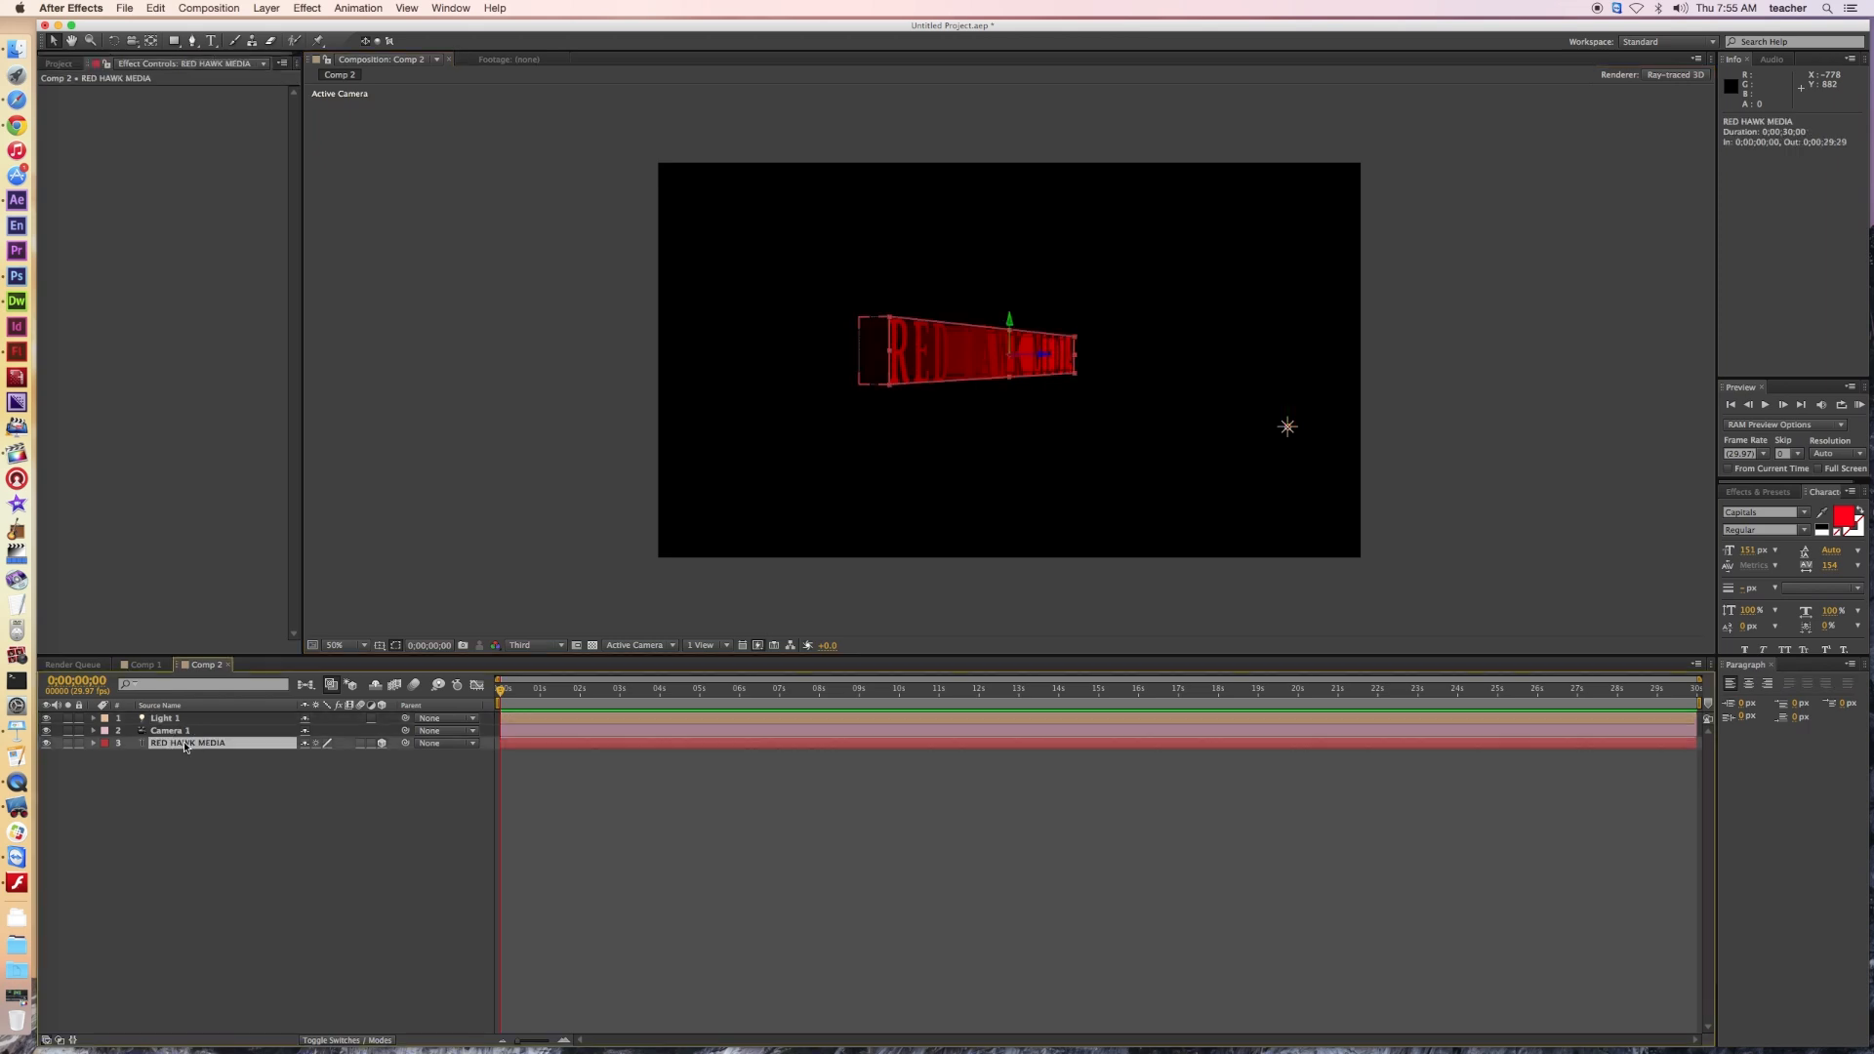
pyautogui.click(185, 731)
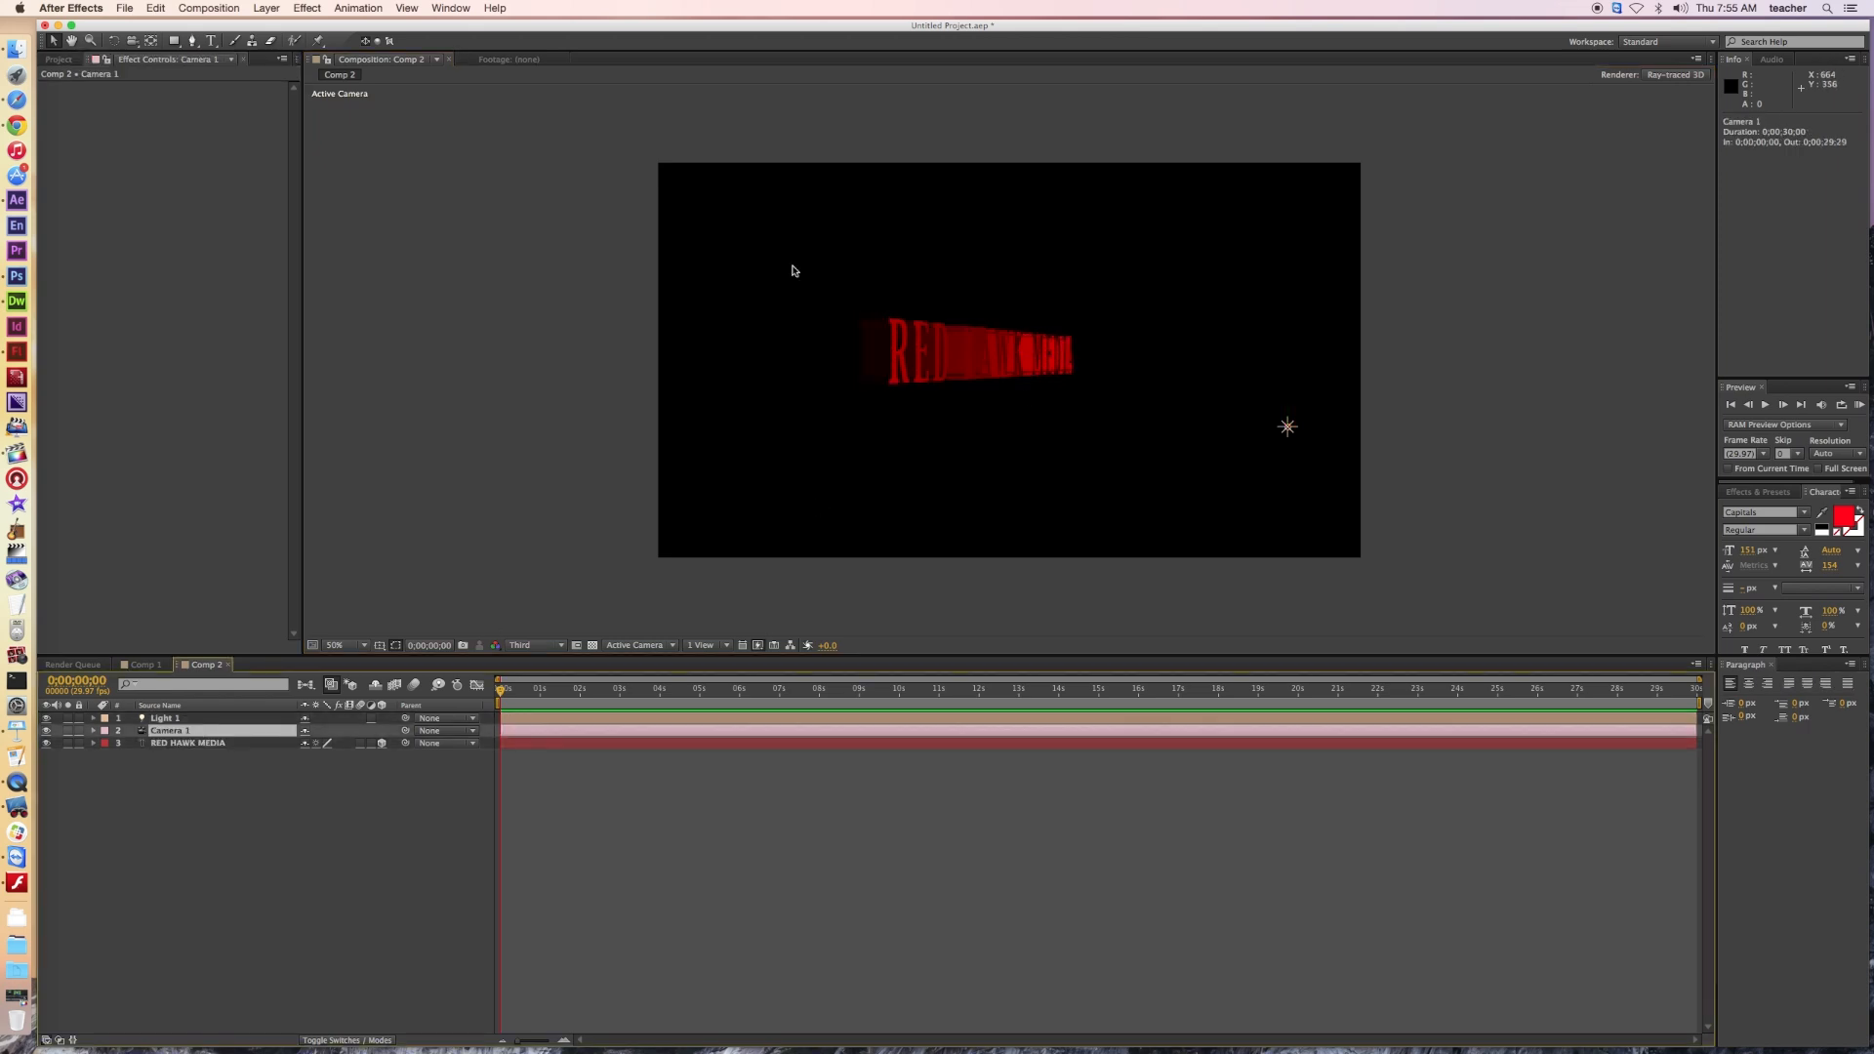
pyautogui.click(134, 40)
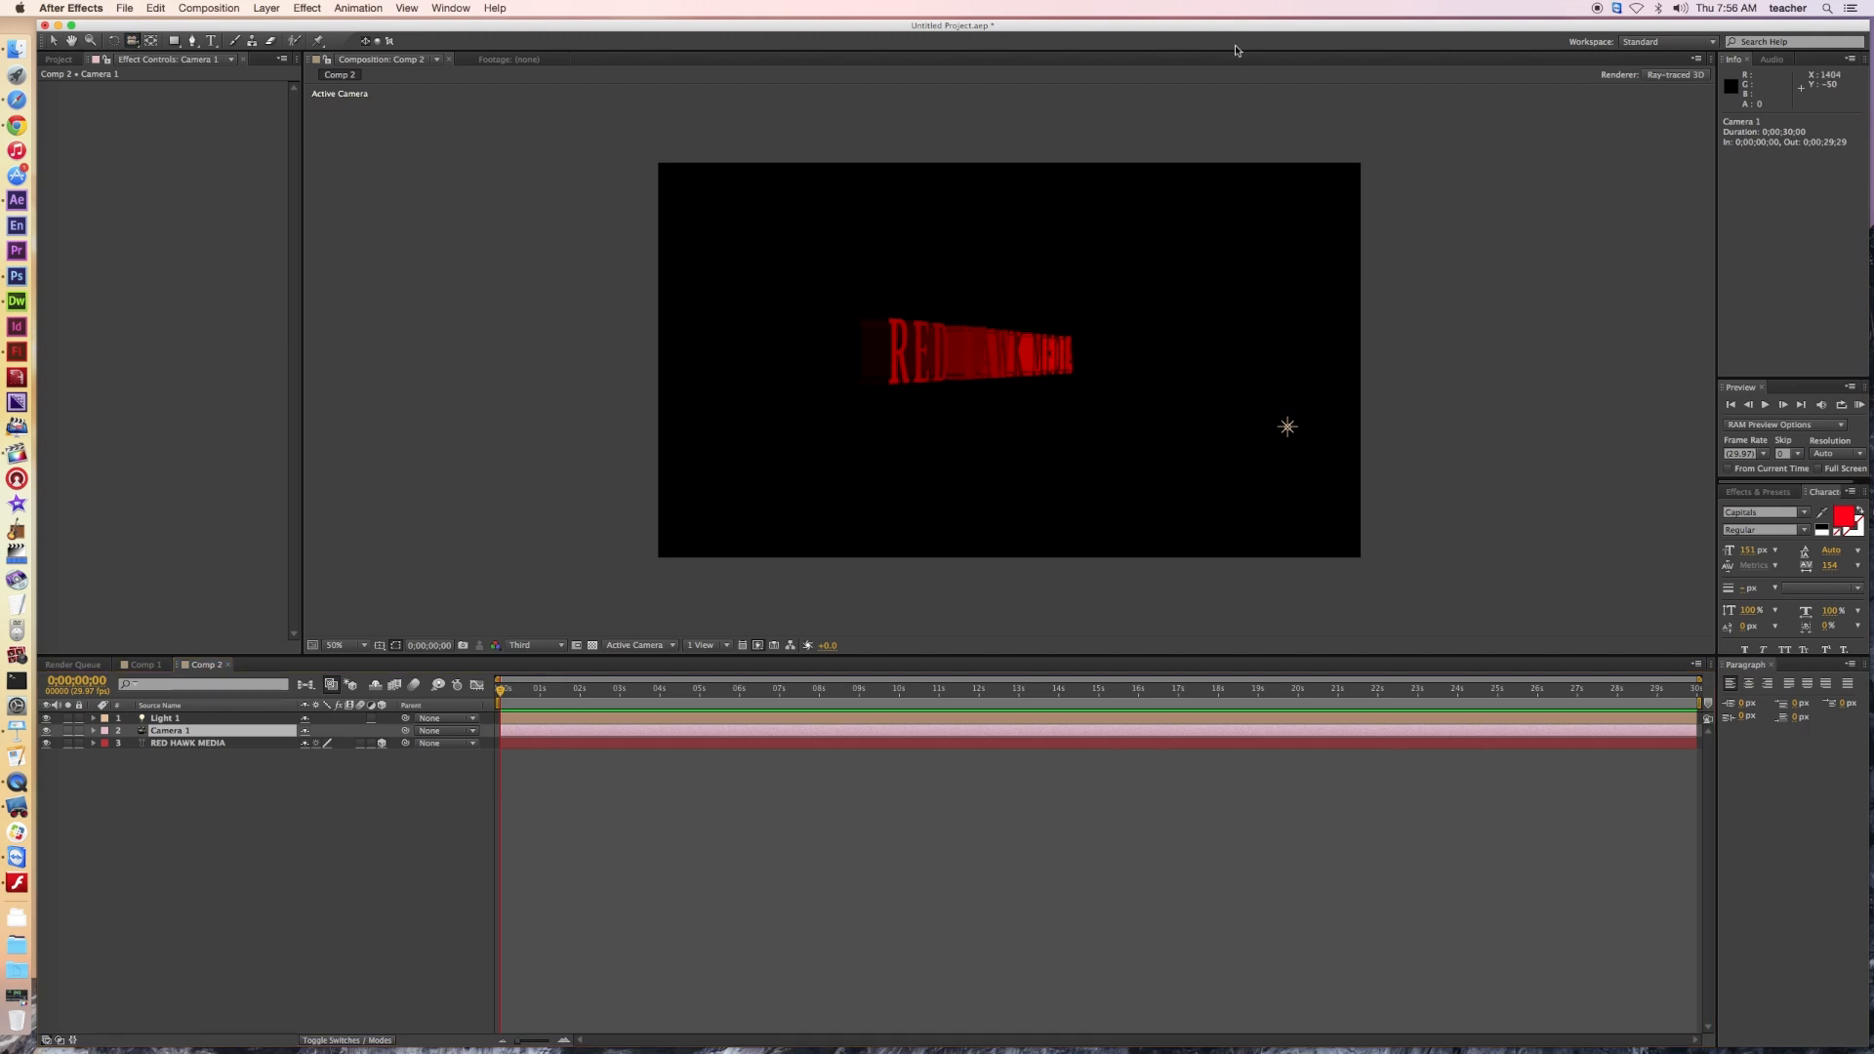
pyautogui.moveTo(1057, 354); pyautogui.dragTo(991, 353)
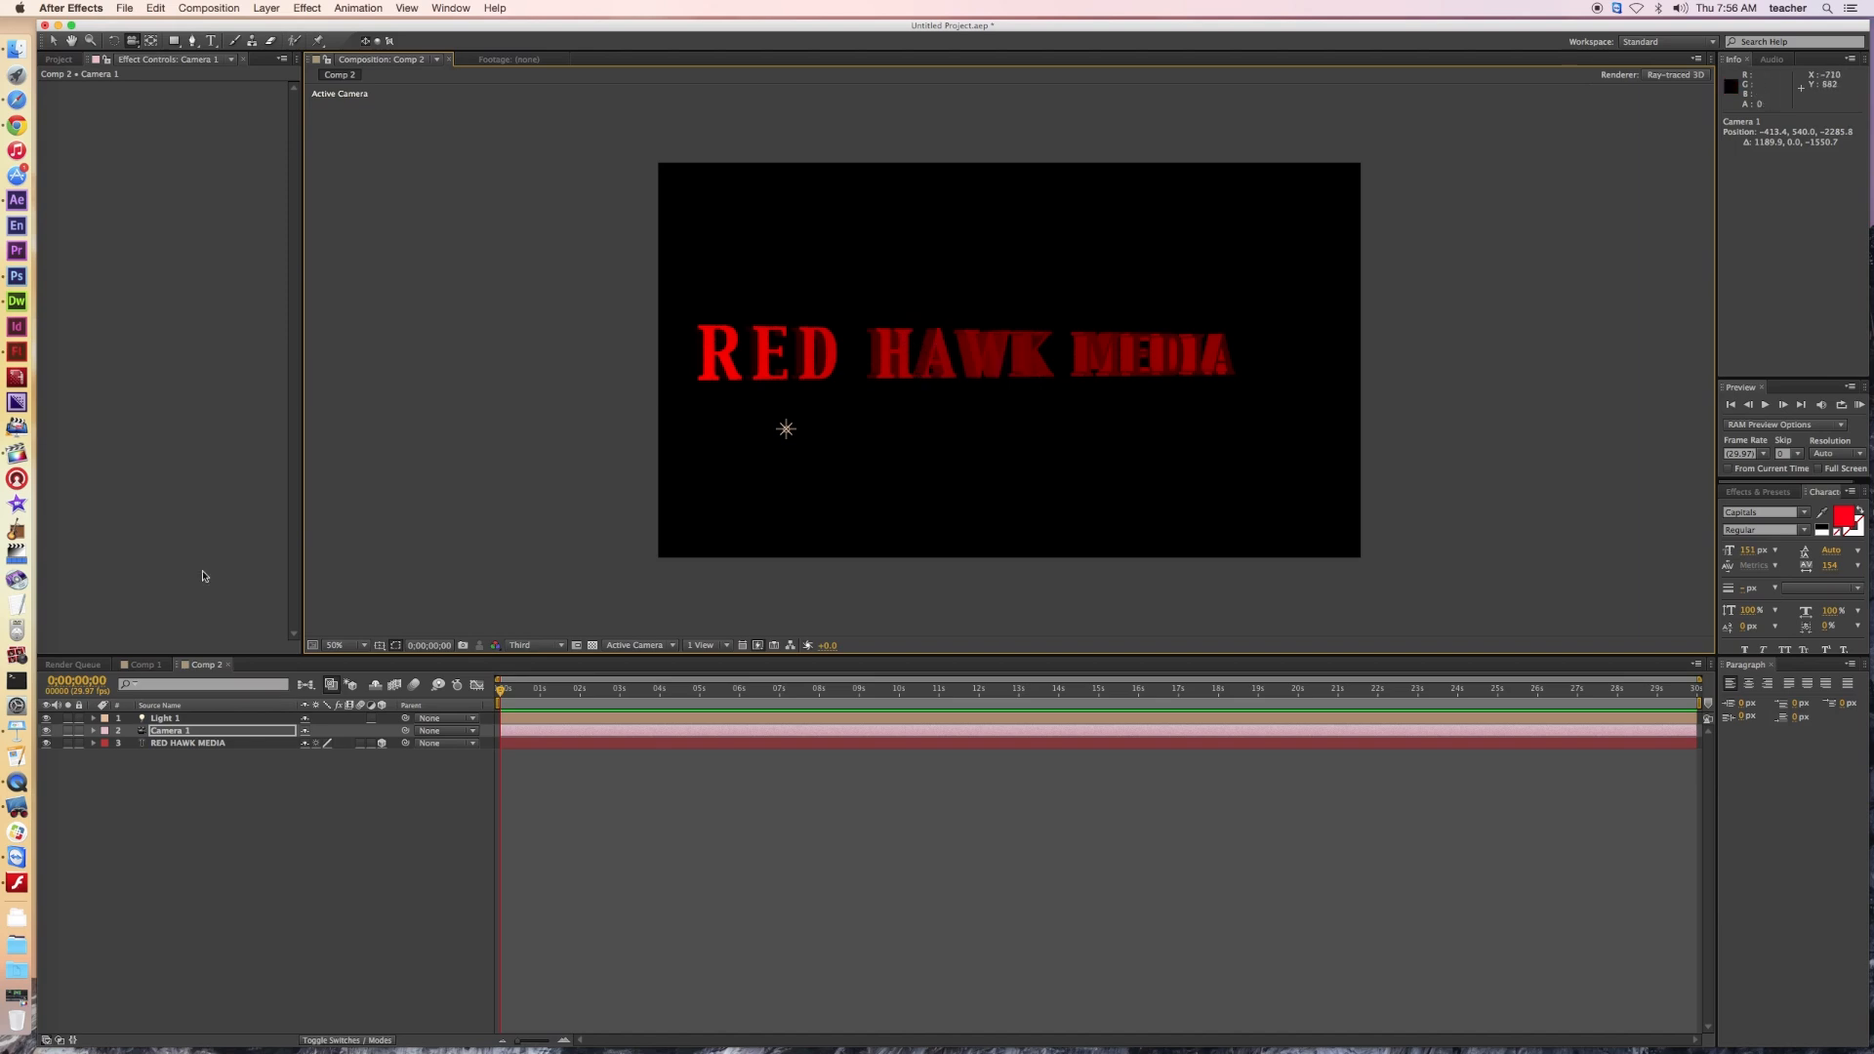
# Step: Apply the Bevel Edges perspective effect to the RED HAWK MEDIA layer
pyautogui.click(194, 745)
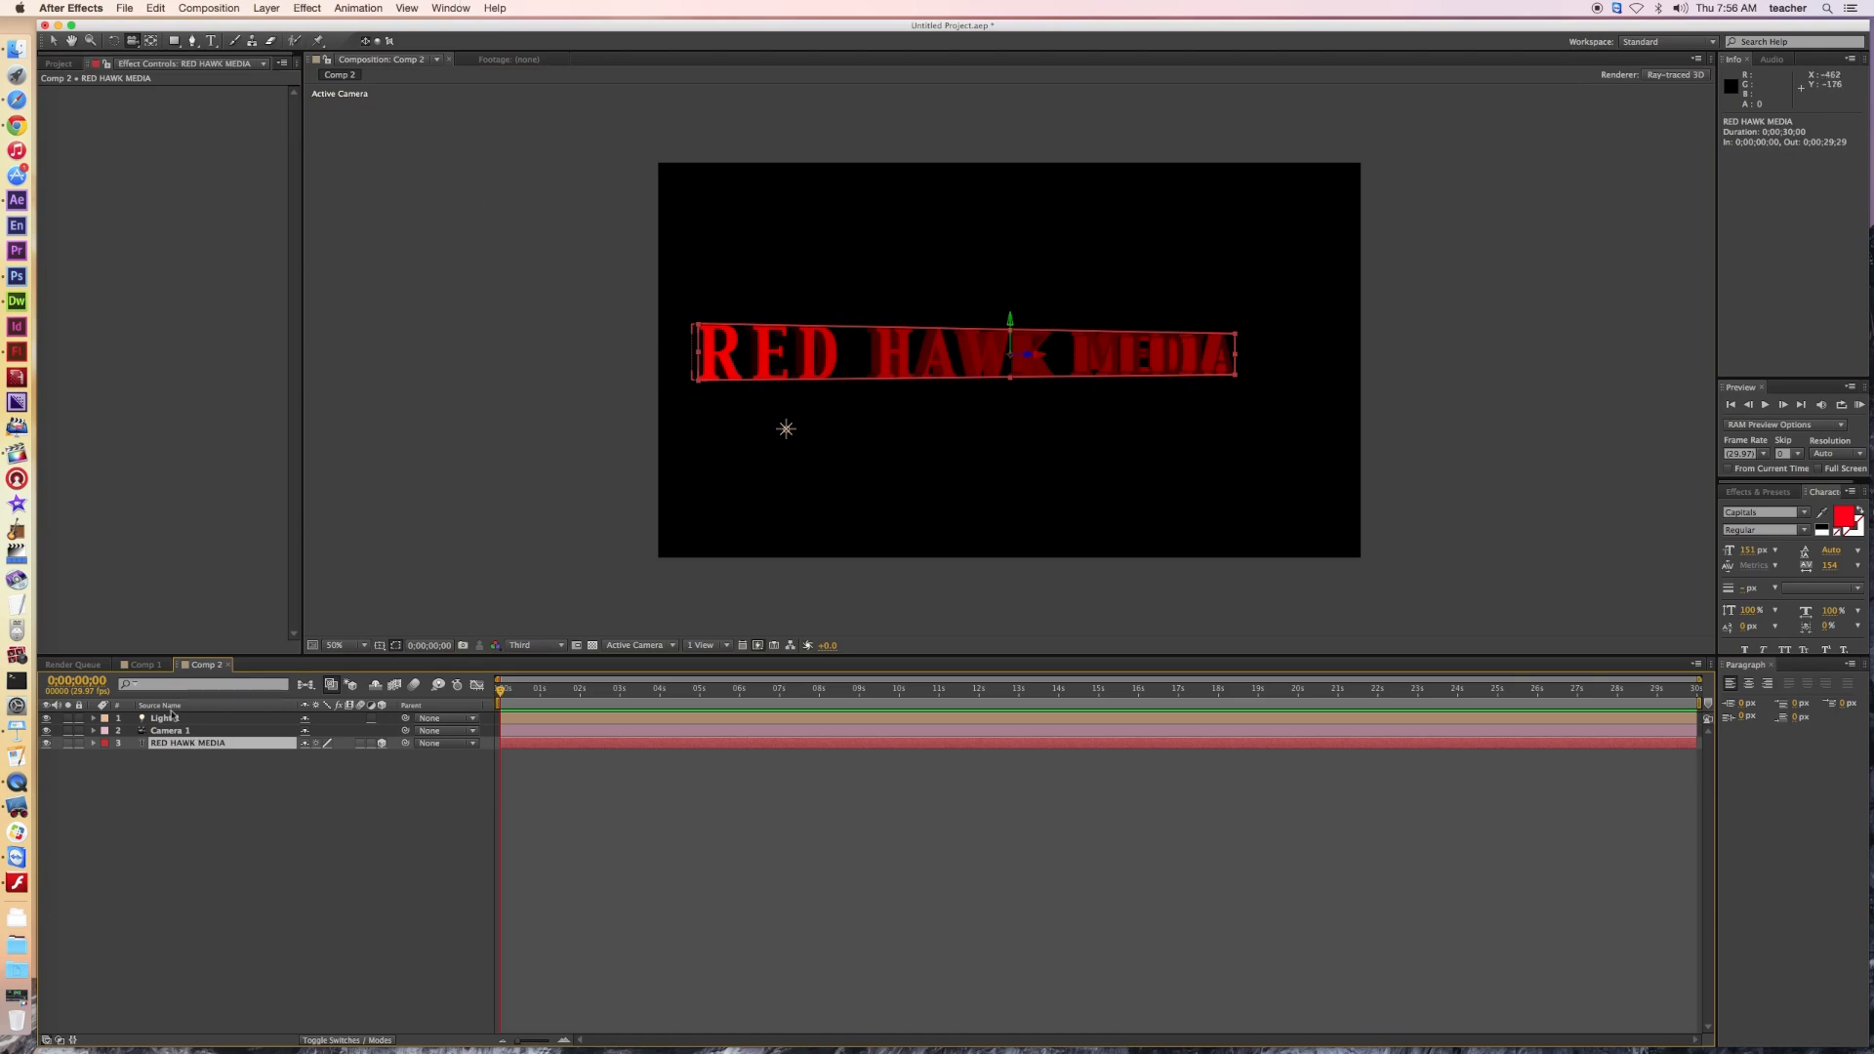
pyautogui.click(307, 9)
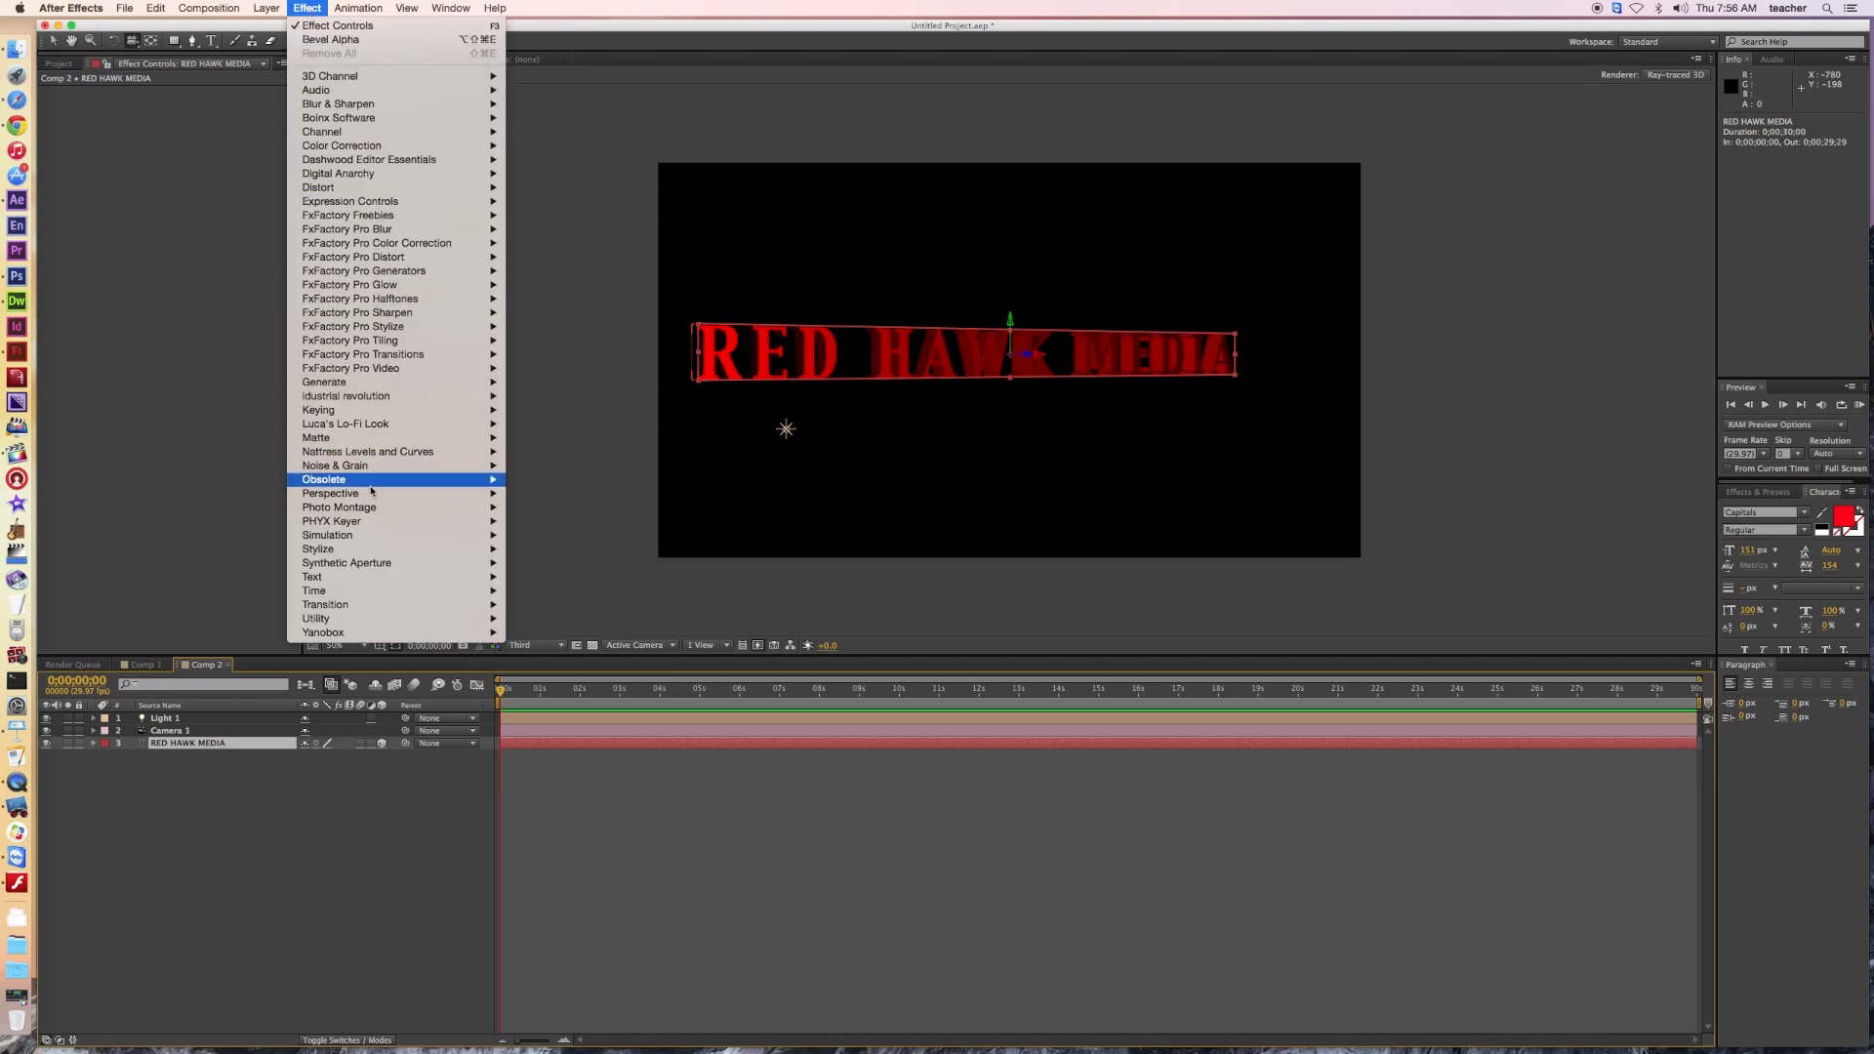
pyautogui.moveTo(371, 496)
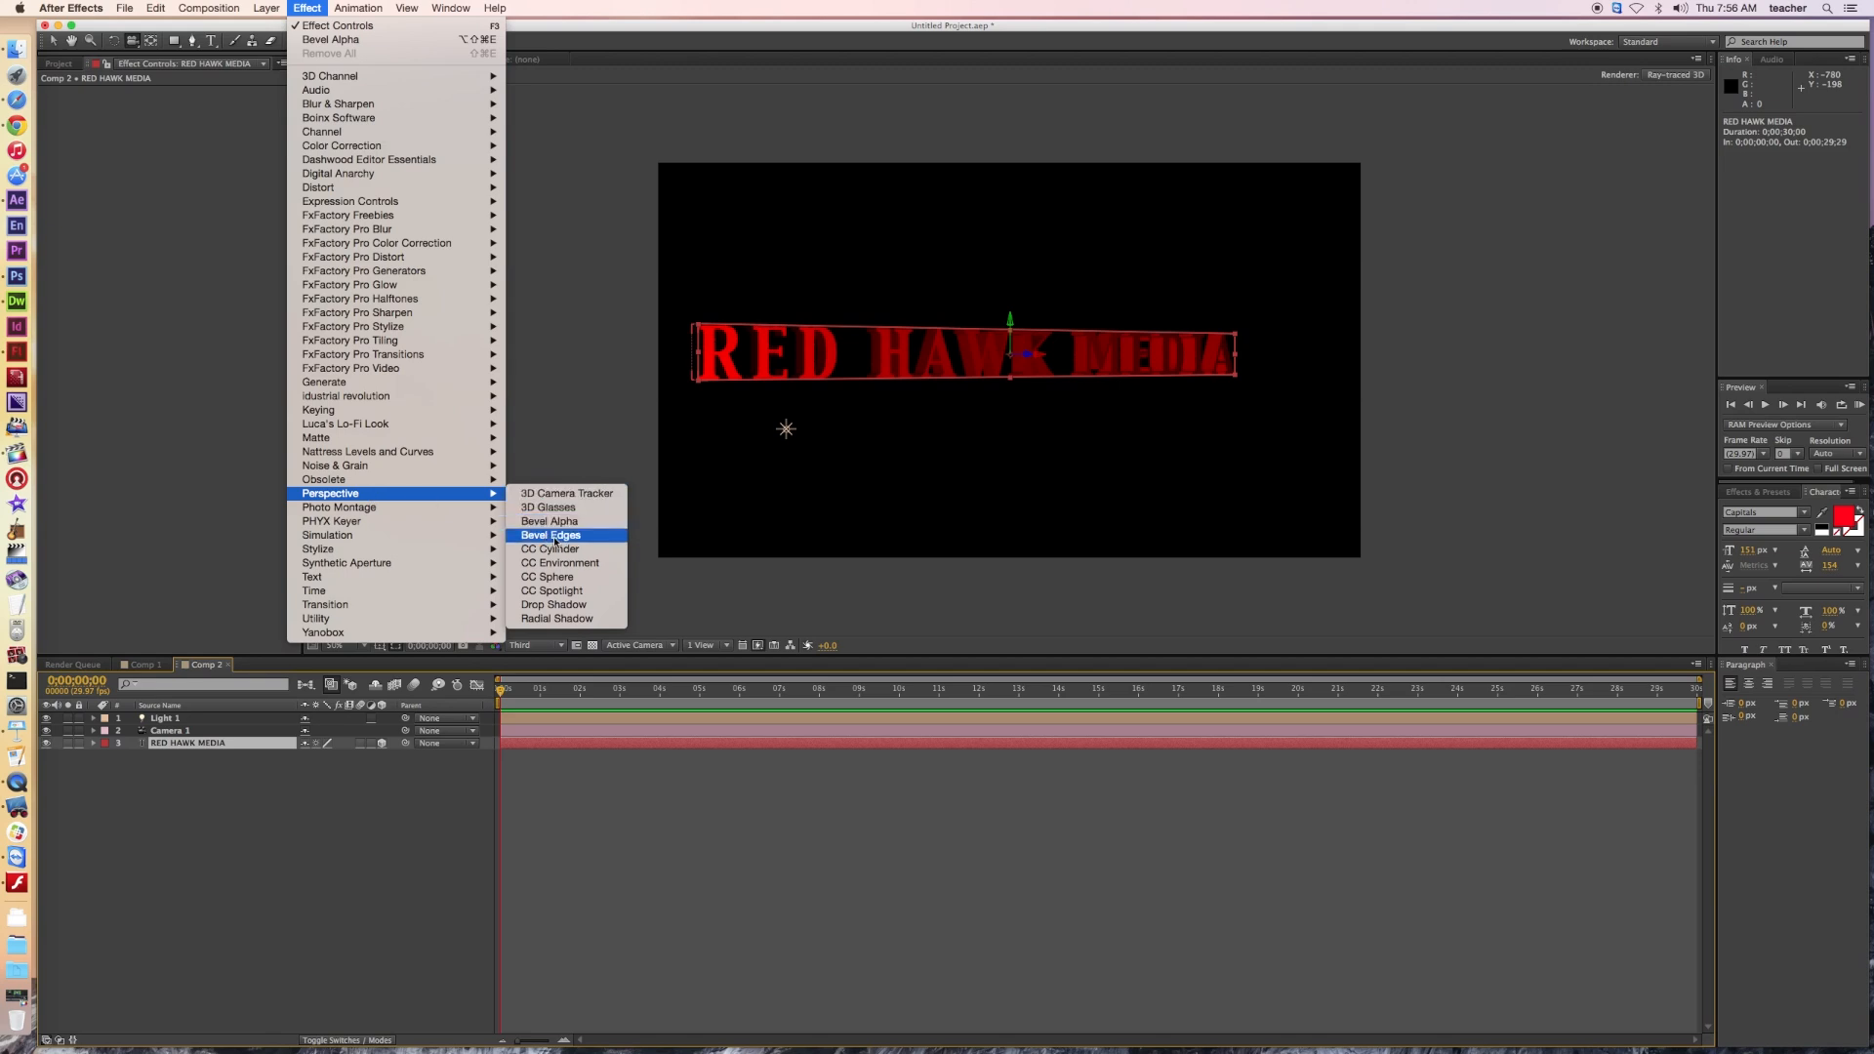
pyautogui.click(552, 536)
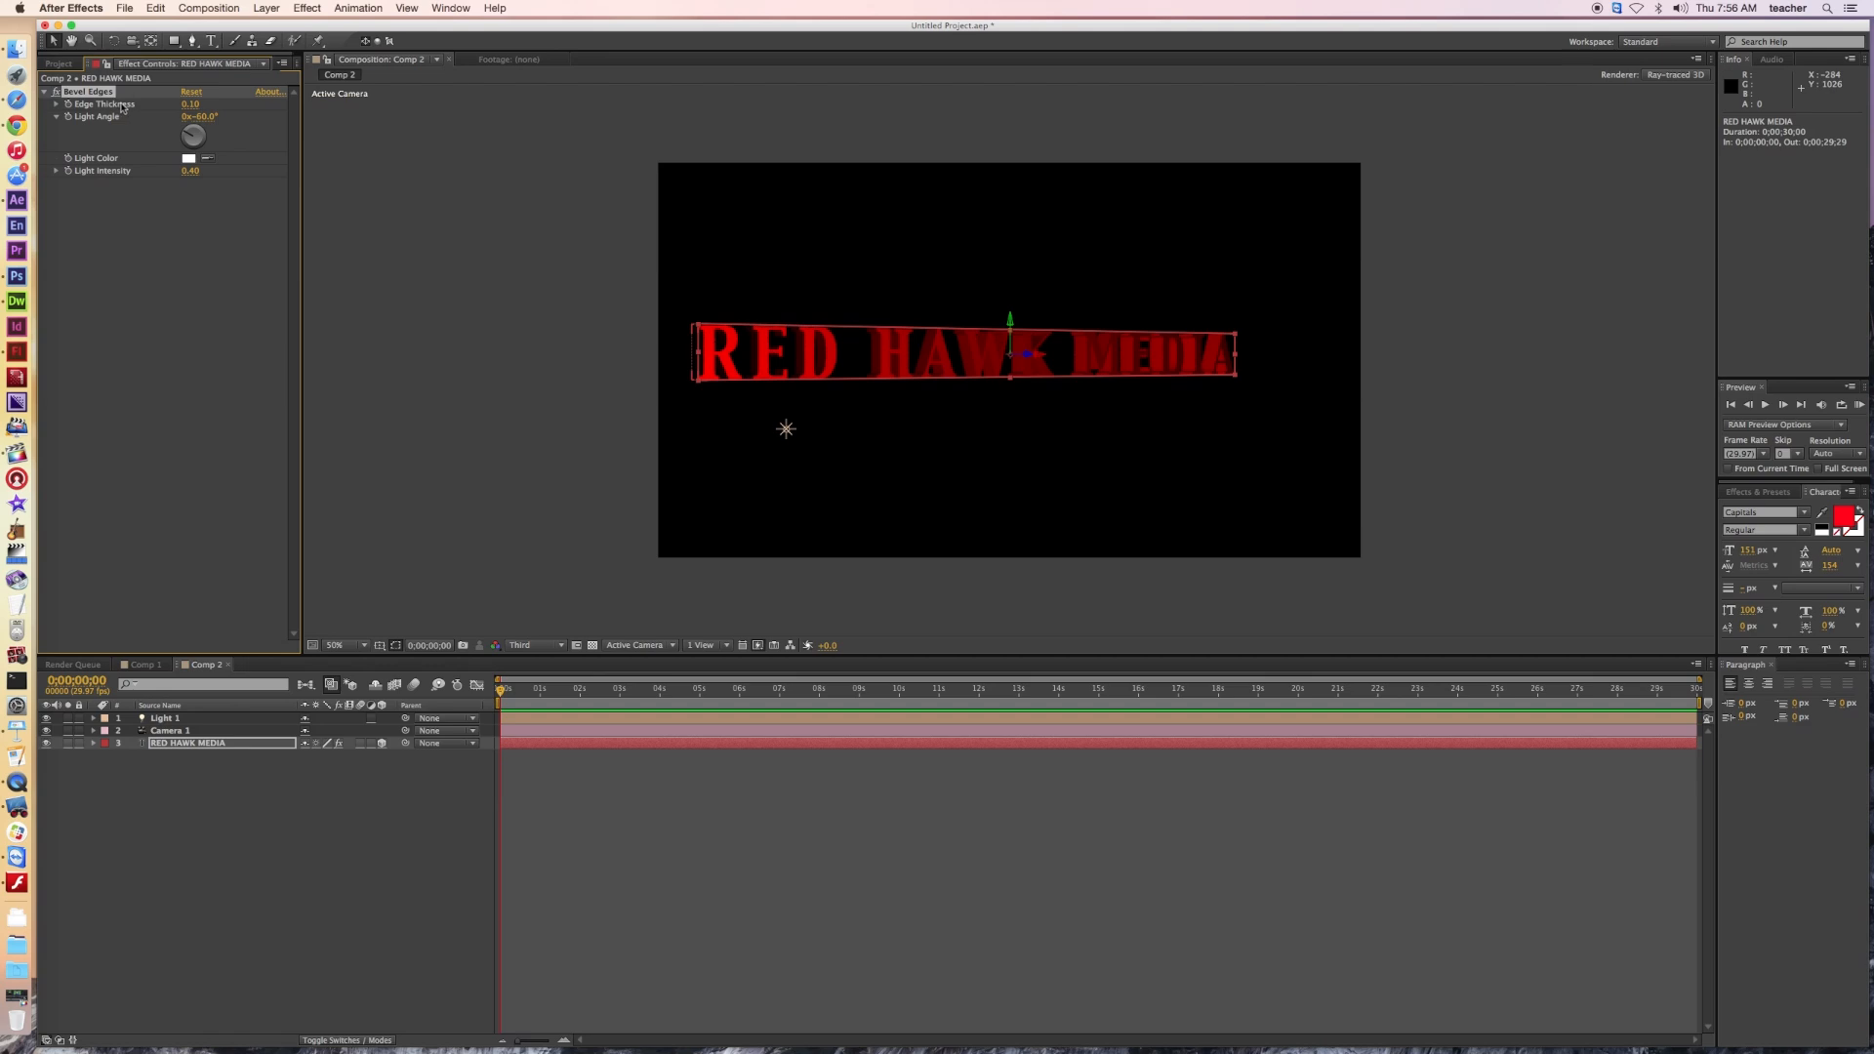
# Step: Set the title layer's bevel style to Angular in its geometry options
pyautogui.click(95, 744)
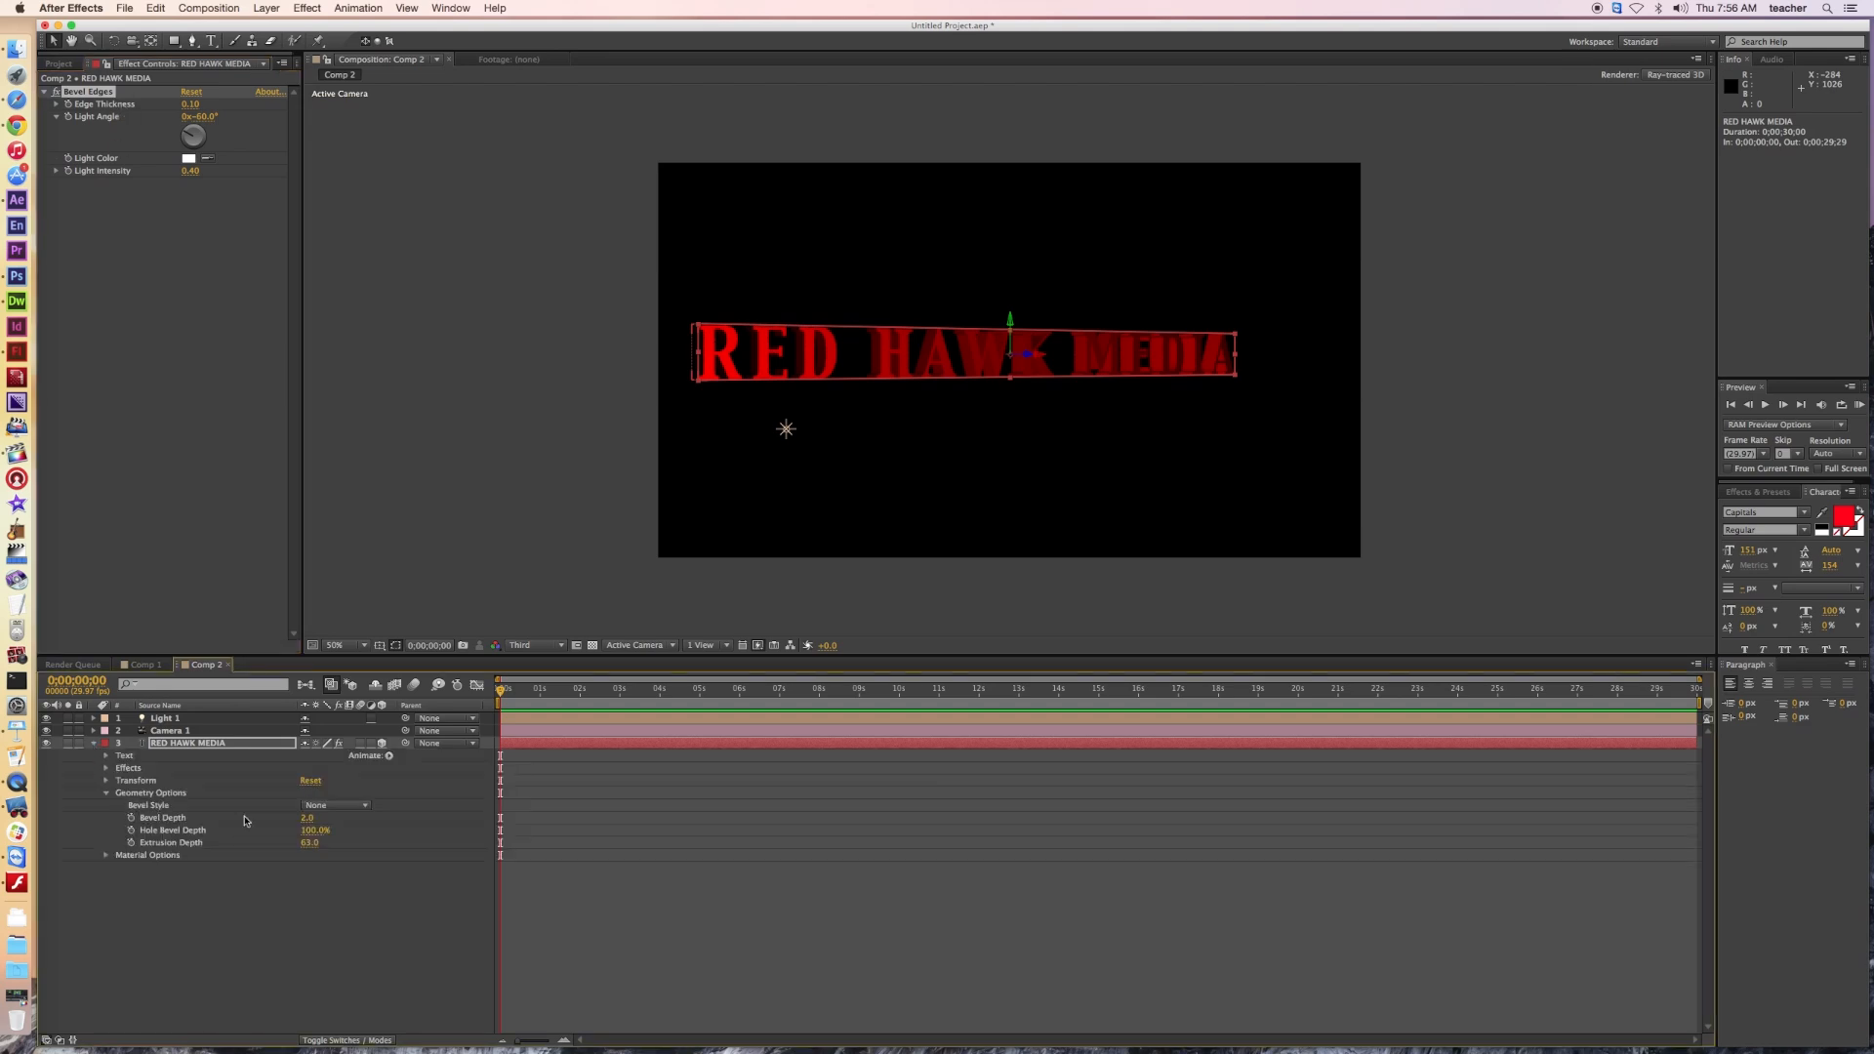
pyautogui.click(356, 808)
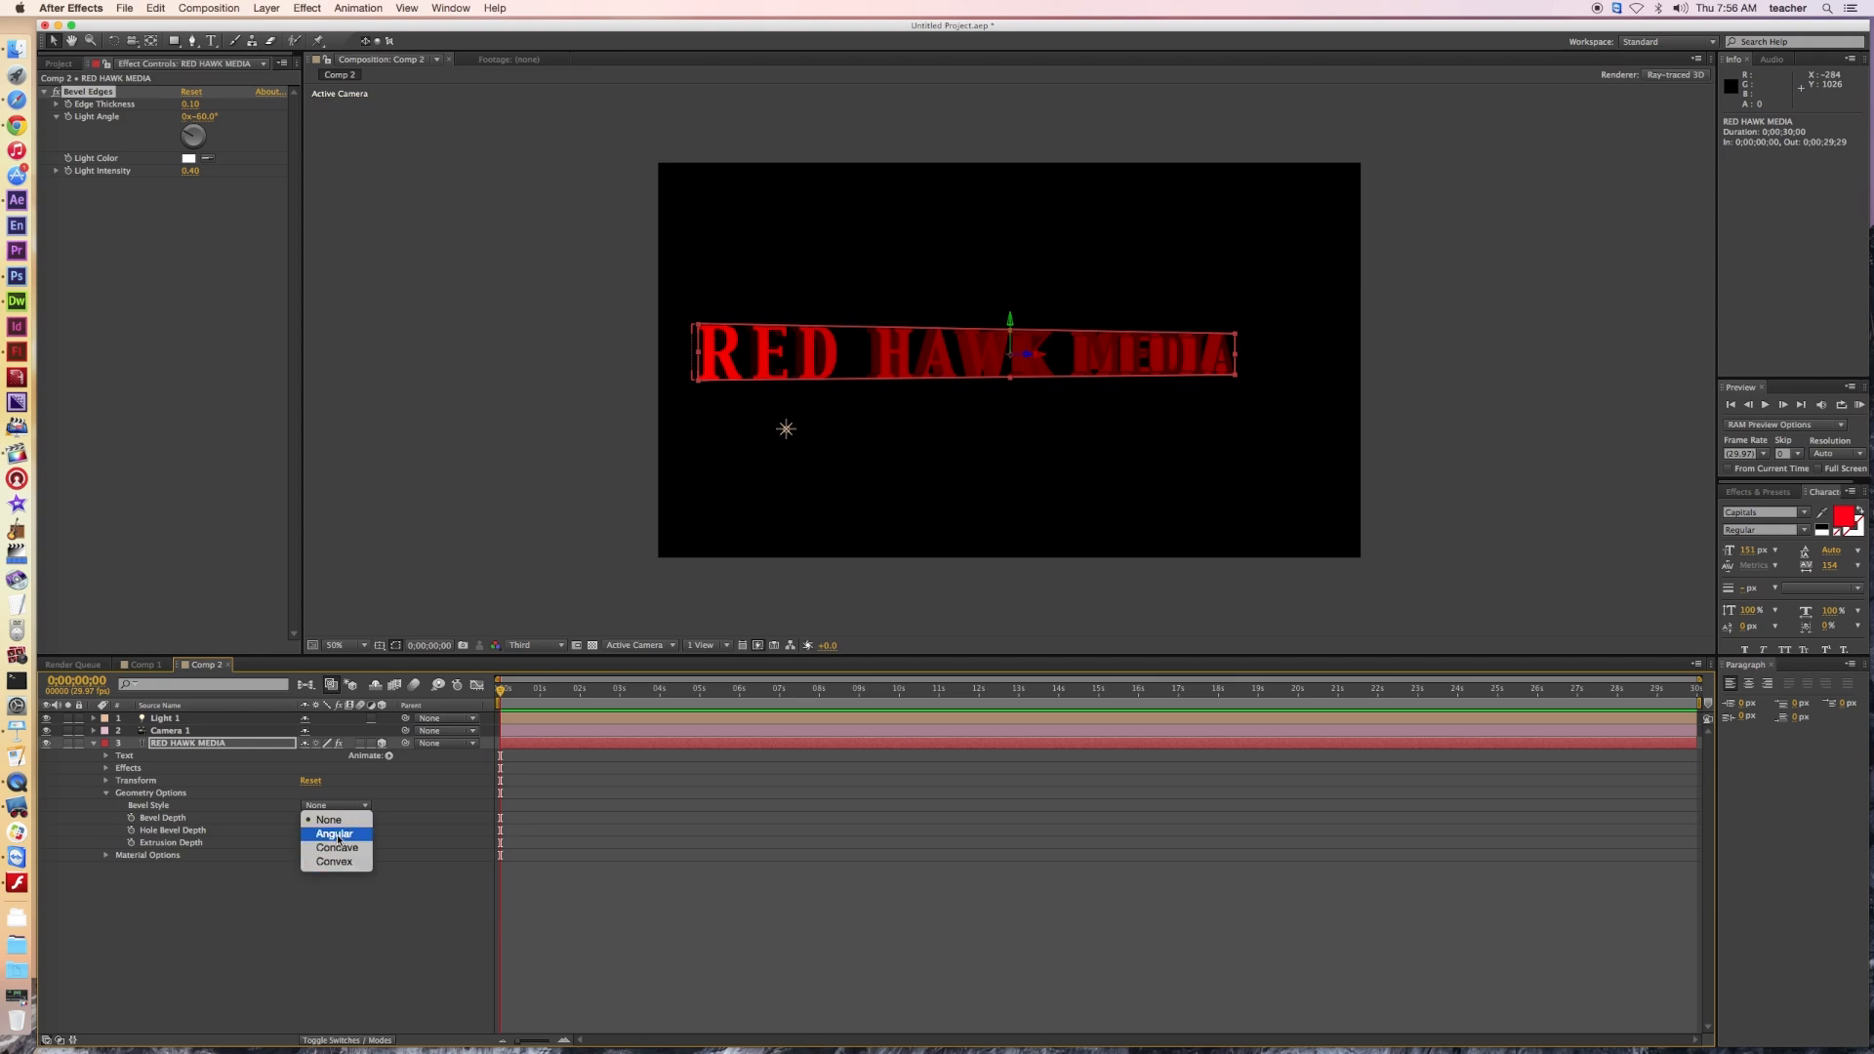
pyautogui.click(335, 835)
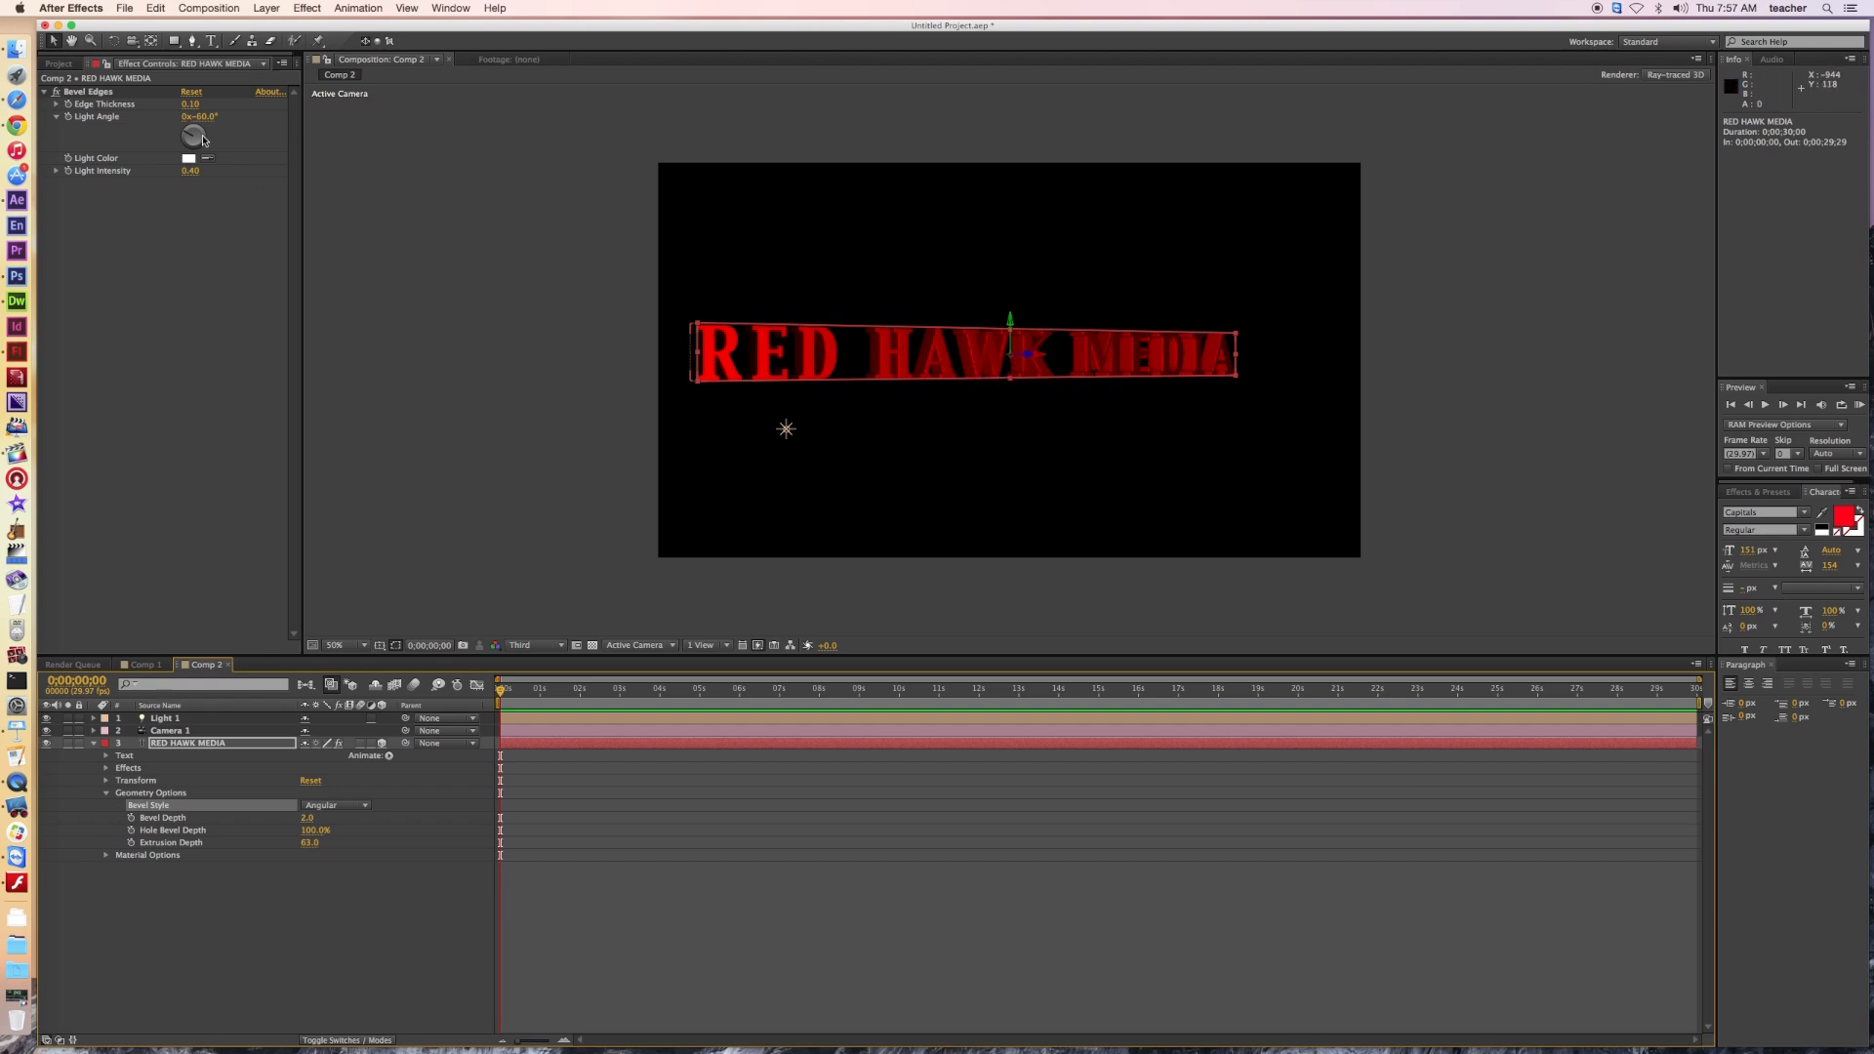
# Step: Give the title's Bevel Edges effect a light angle of about 88°, a red light color and an edge thickness of 0.12
pyautogui.moveTo(205, 139); pyautogui.dragTo(209, 142)
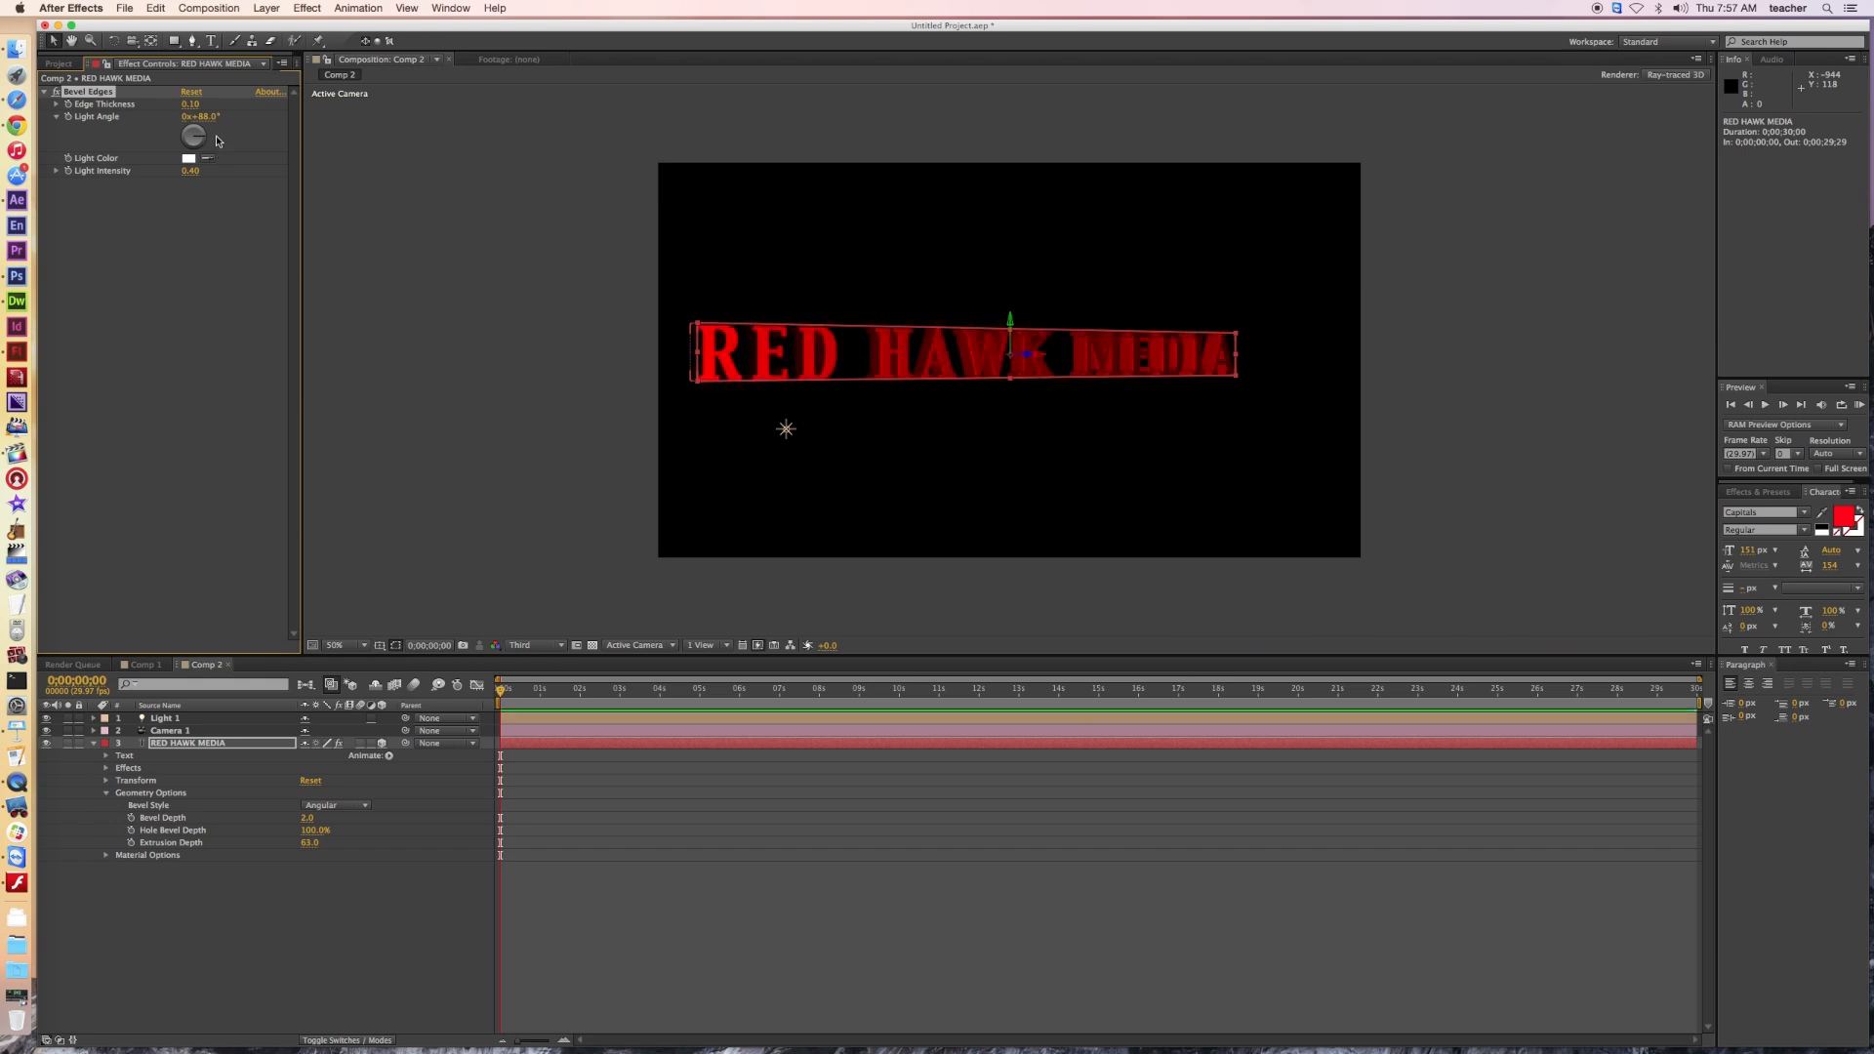
pyautogui.click(188, 159)
pyautogui.click(987, 454)
pyautogui.click(1143, 458)
pyautogui.click(191, 106)
pyautogui.moveTo(193, 111); pyautogui.dragTo(207, 110)
pyautogui.click(95, 745)
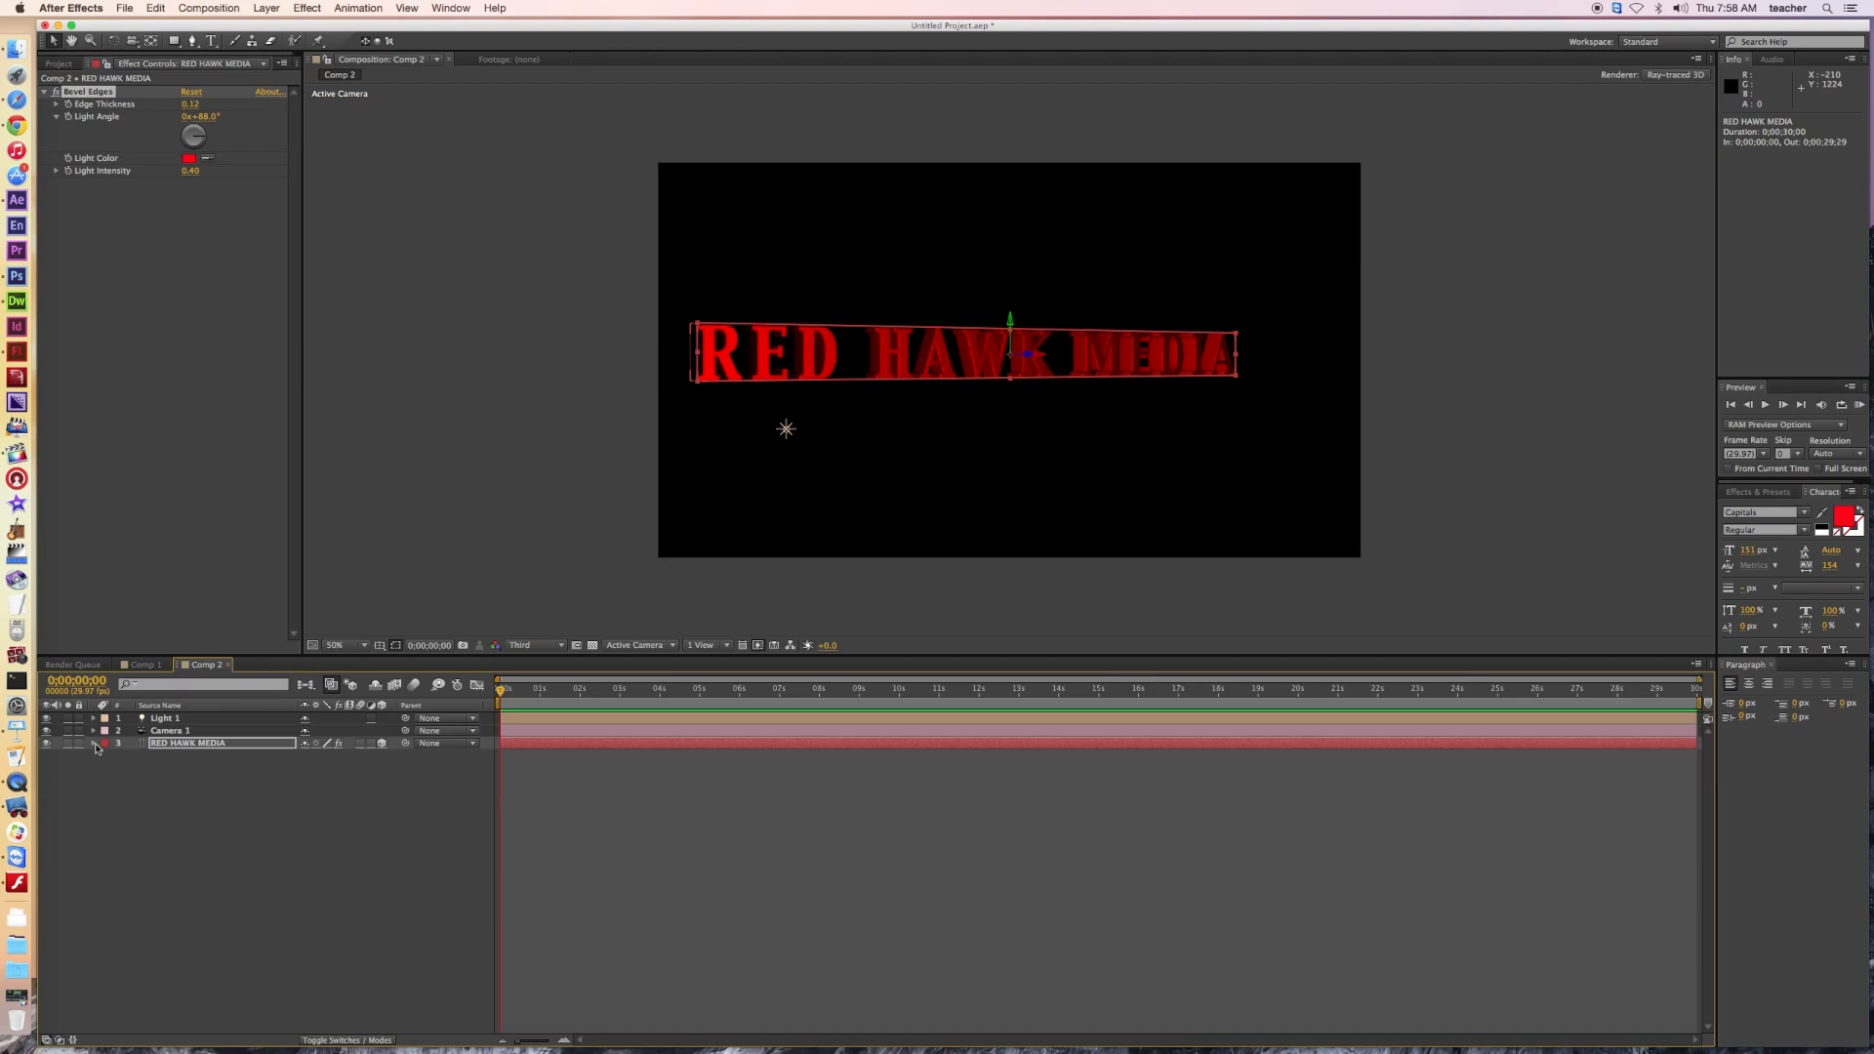
# Step: Raise the title to a Y position of about 488 and rotate it to an orientation of about 282°, 0°, 314°
pyautogui.moveTo(1018, 332)
pyautogui.mouseDown()
pyautogui.moveTo(1008, 272)
pyautogui.moveTo(1023, 332)
pyautogui.mouseUp()
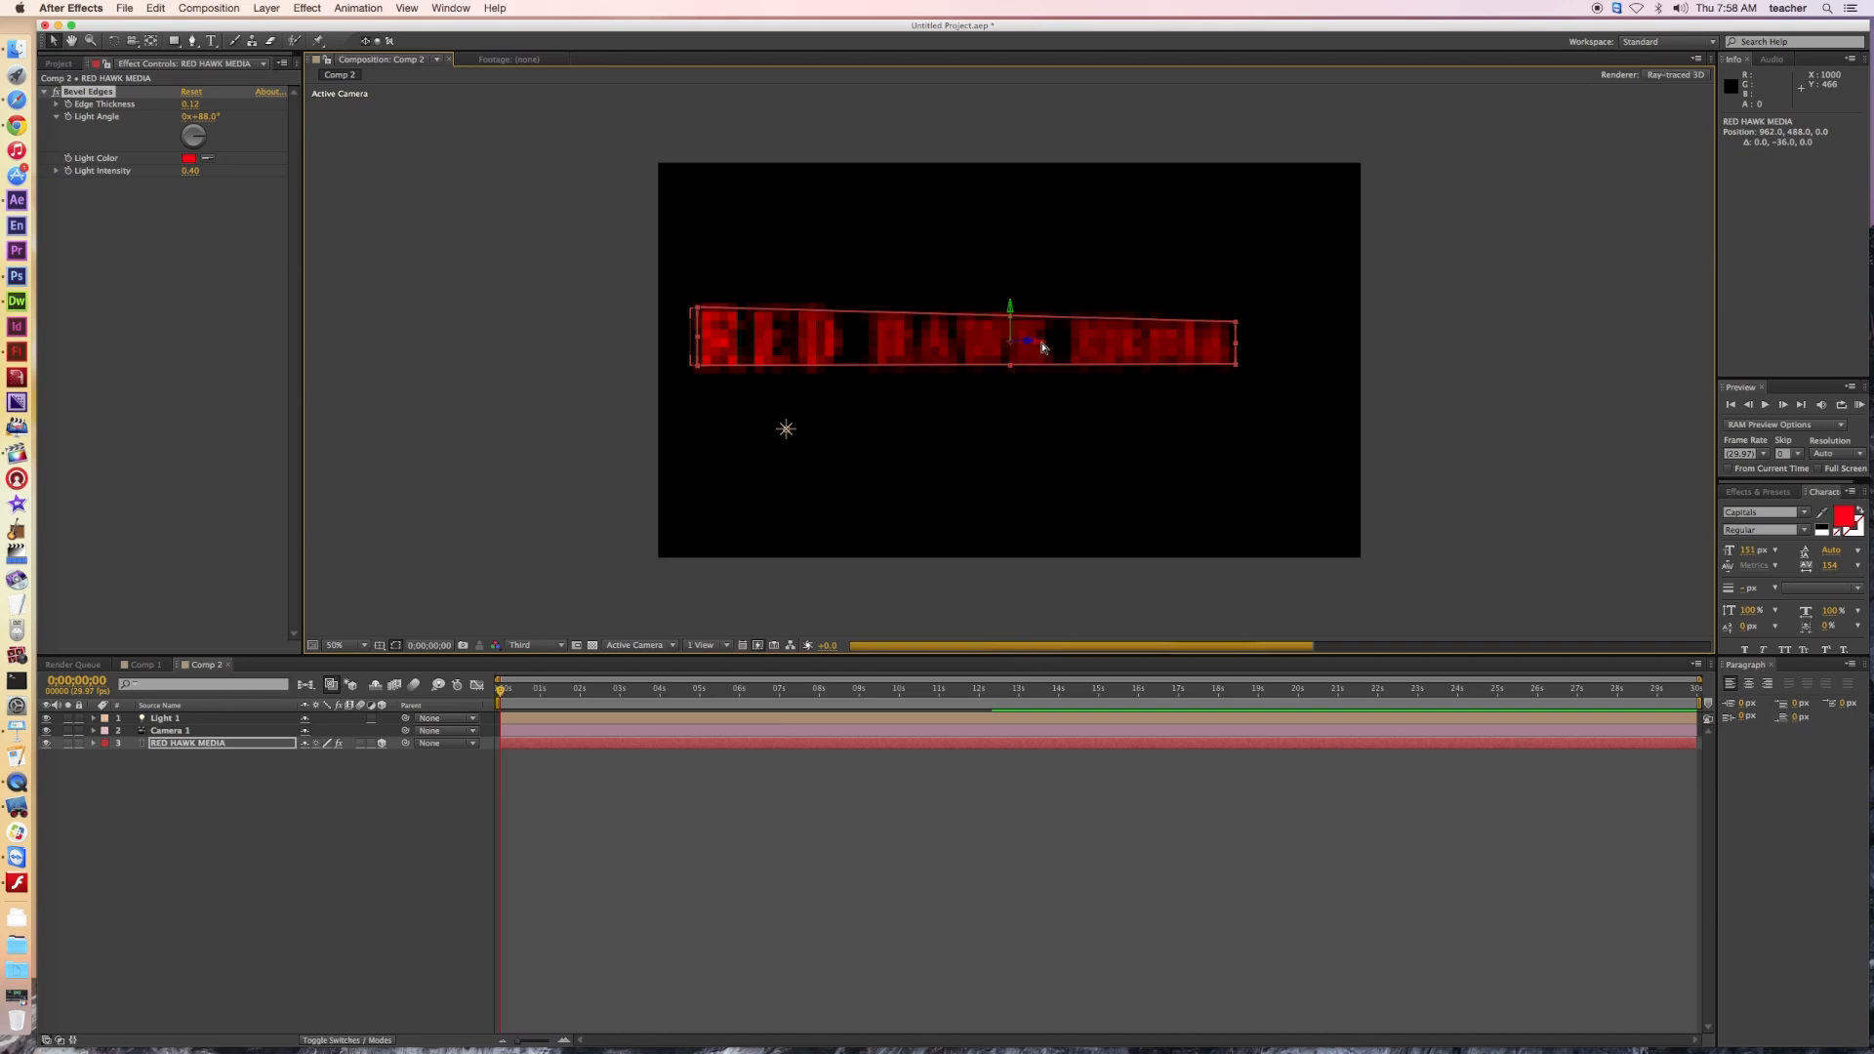
pyautogui.click(115, 42)
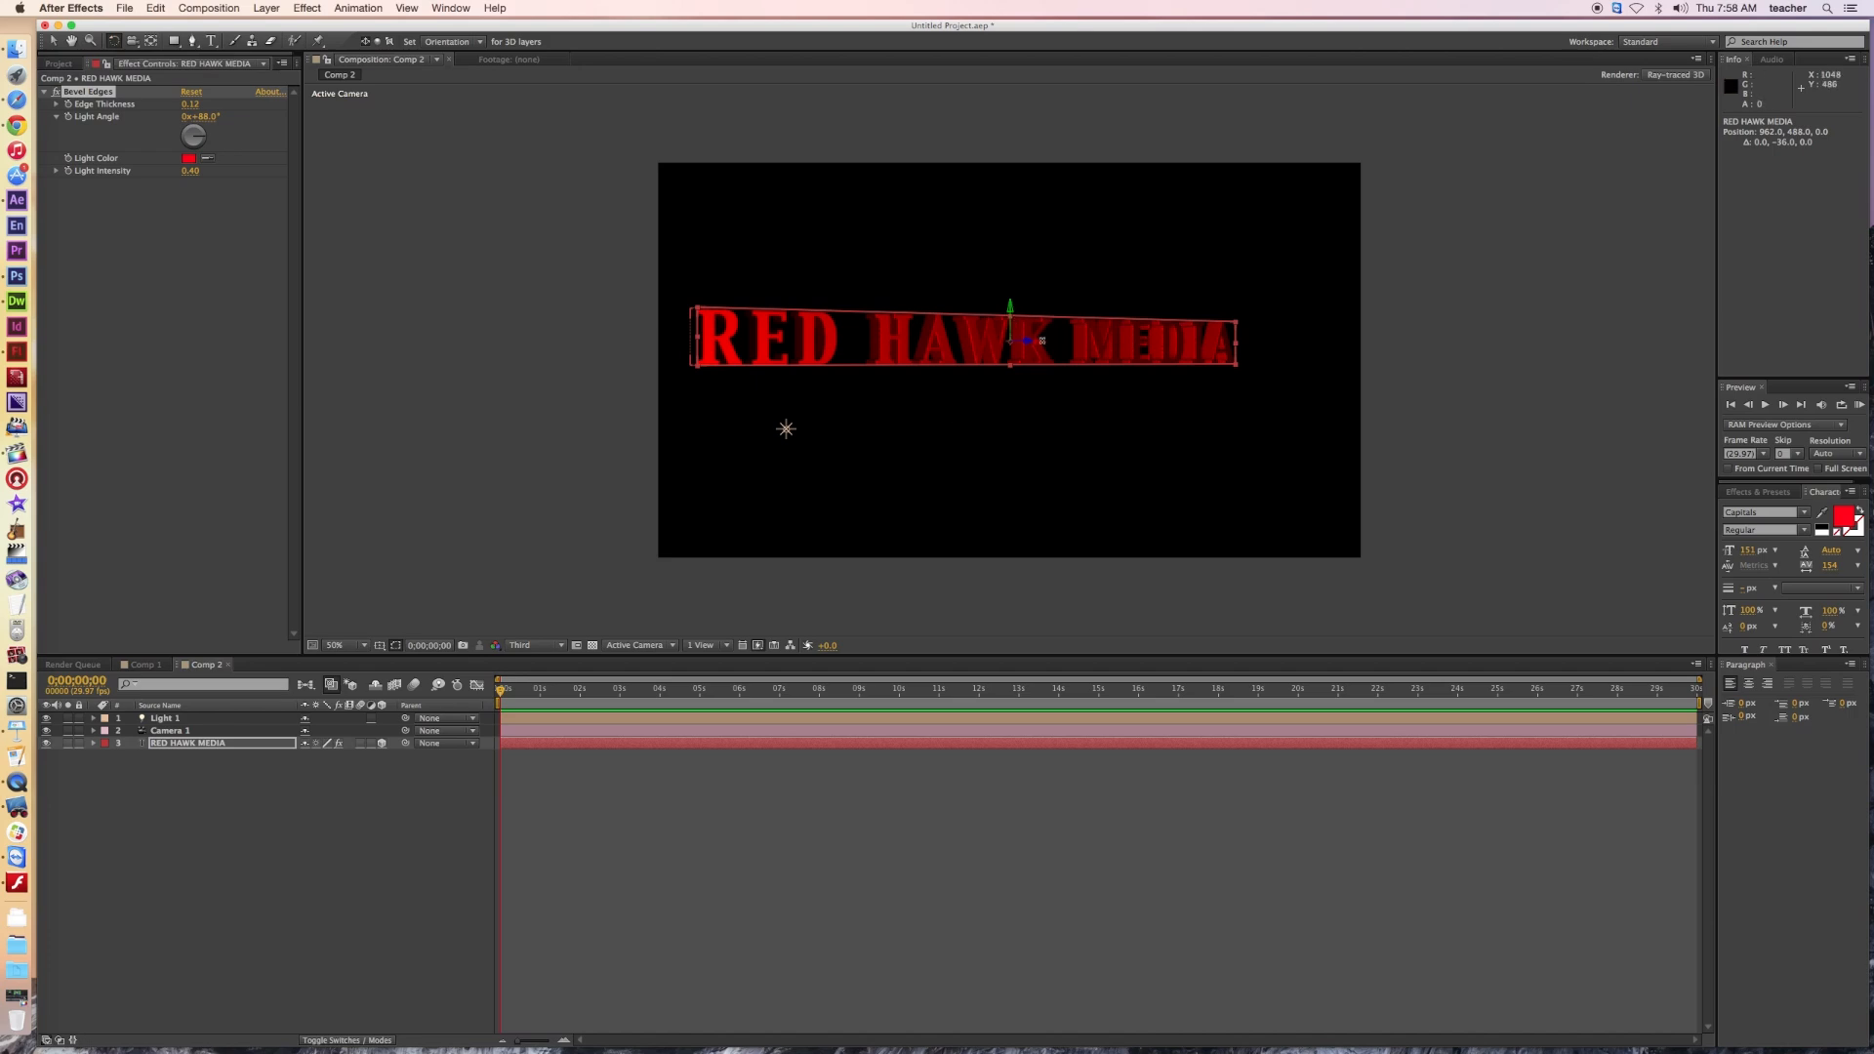
pyautogui.moveTo(1042, 342); pyautogui.dragTo(1037, 305)
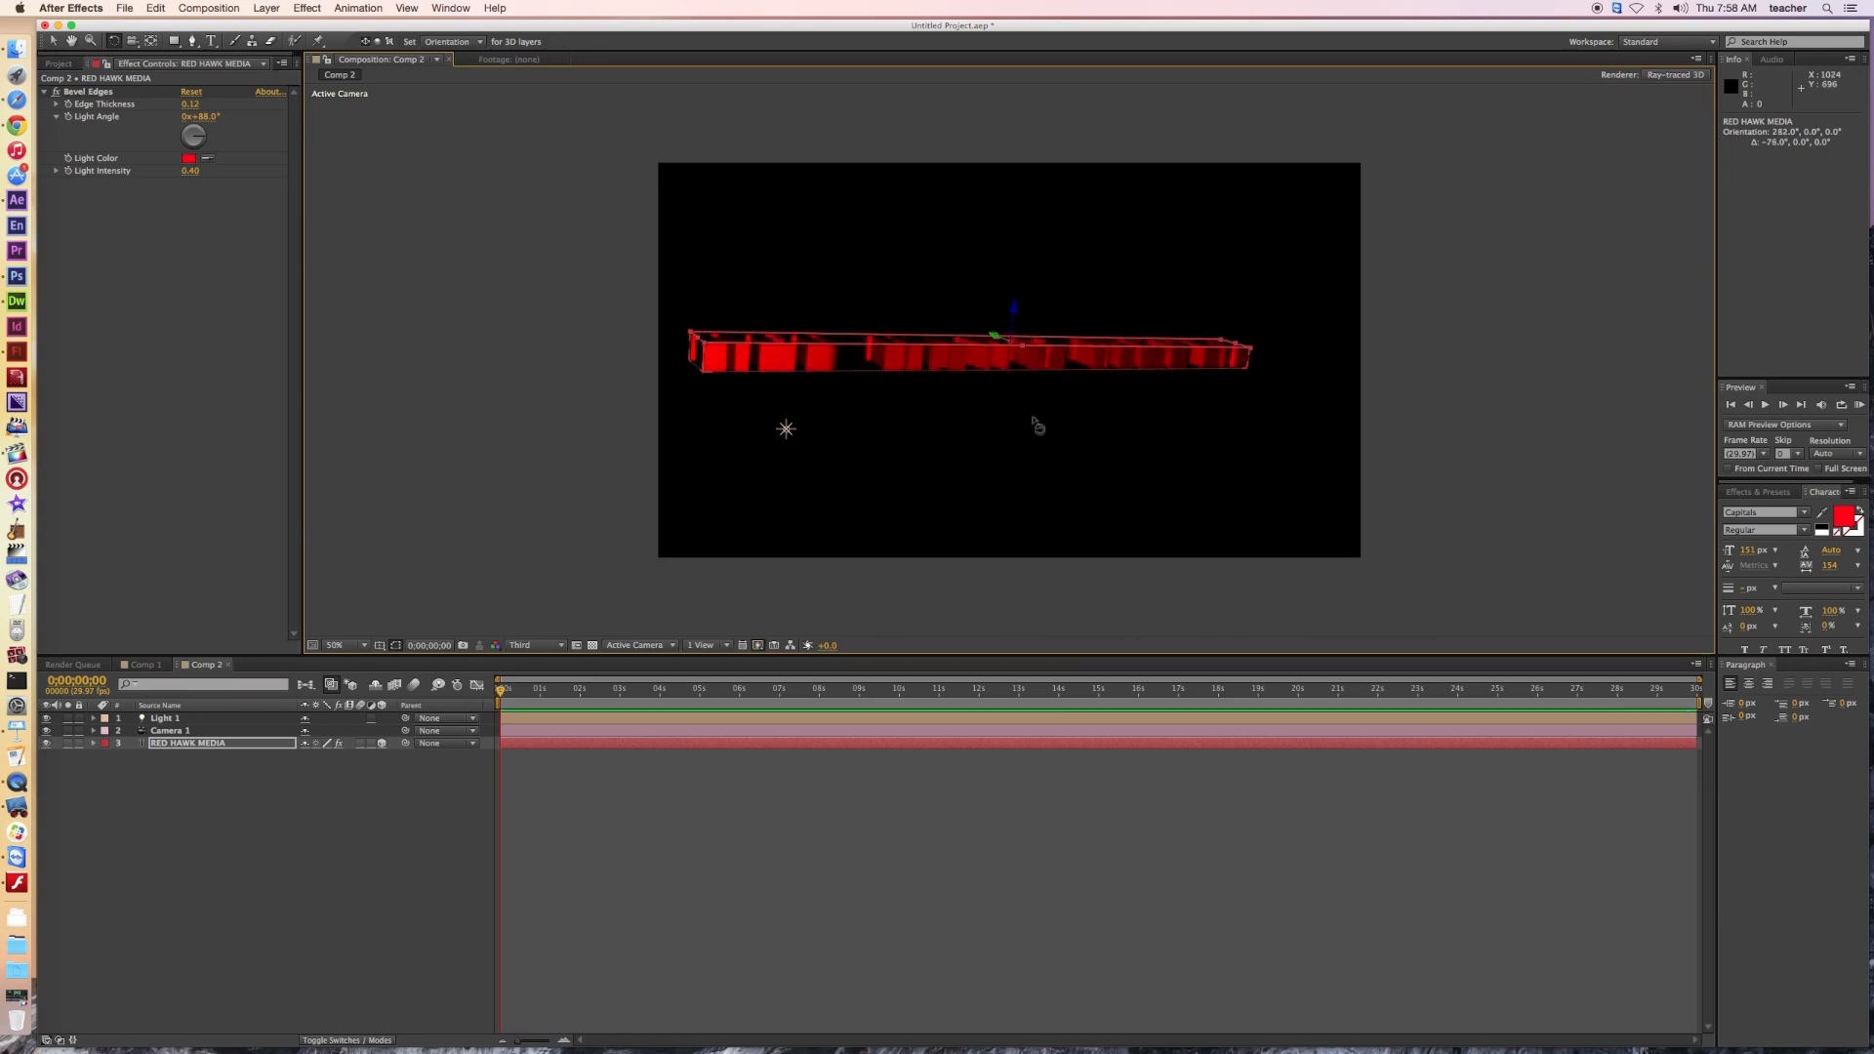
pyautogui.moveTo(1012, 309); pyautogui.dragTo(1042, 356)
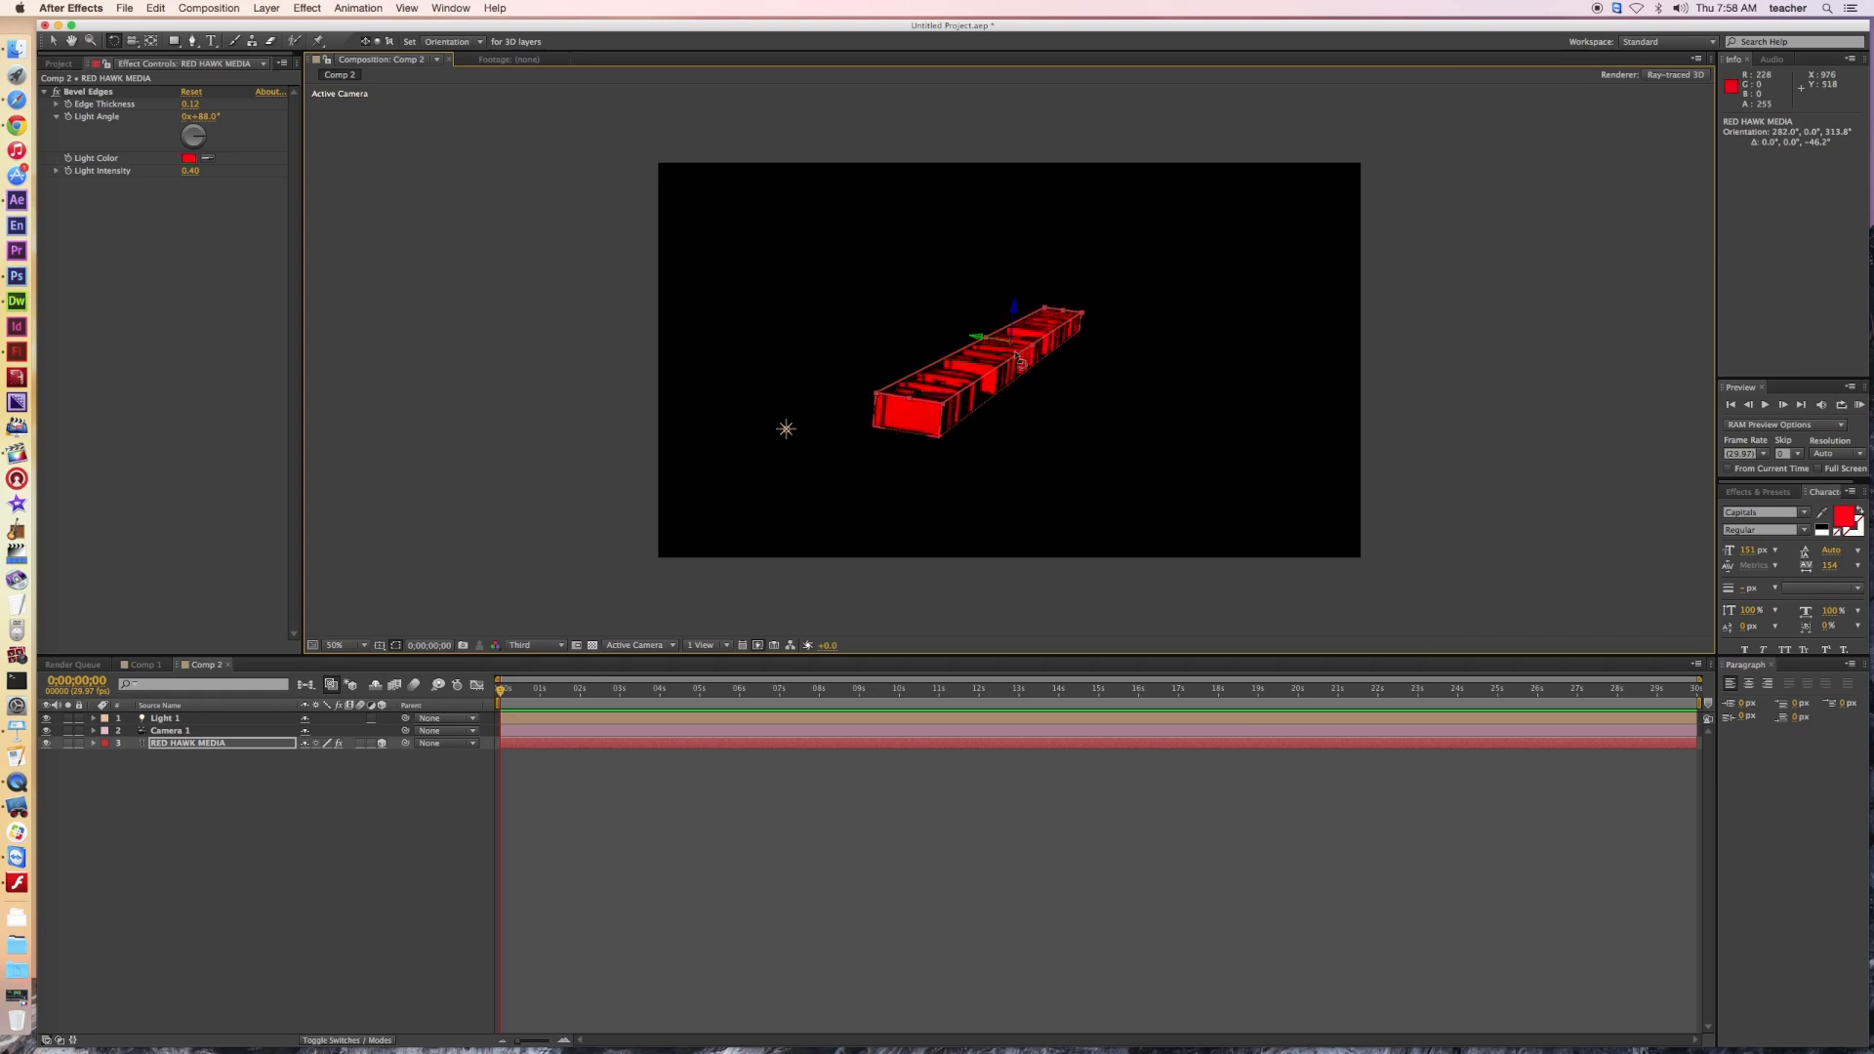
# Step: Move the rotated title down in the frame to about 962, 680.5, 40.8
pyautogui.click(53, 42)
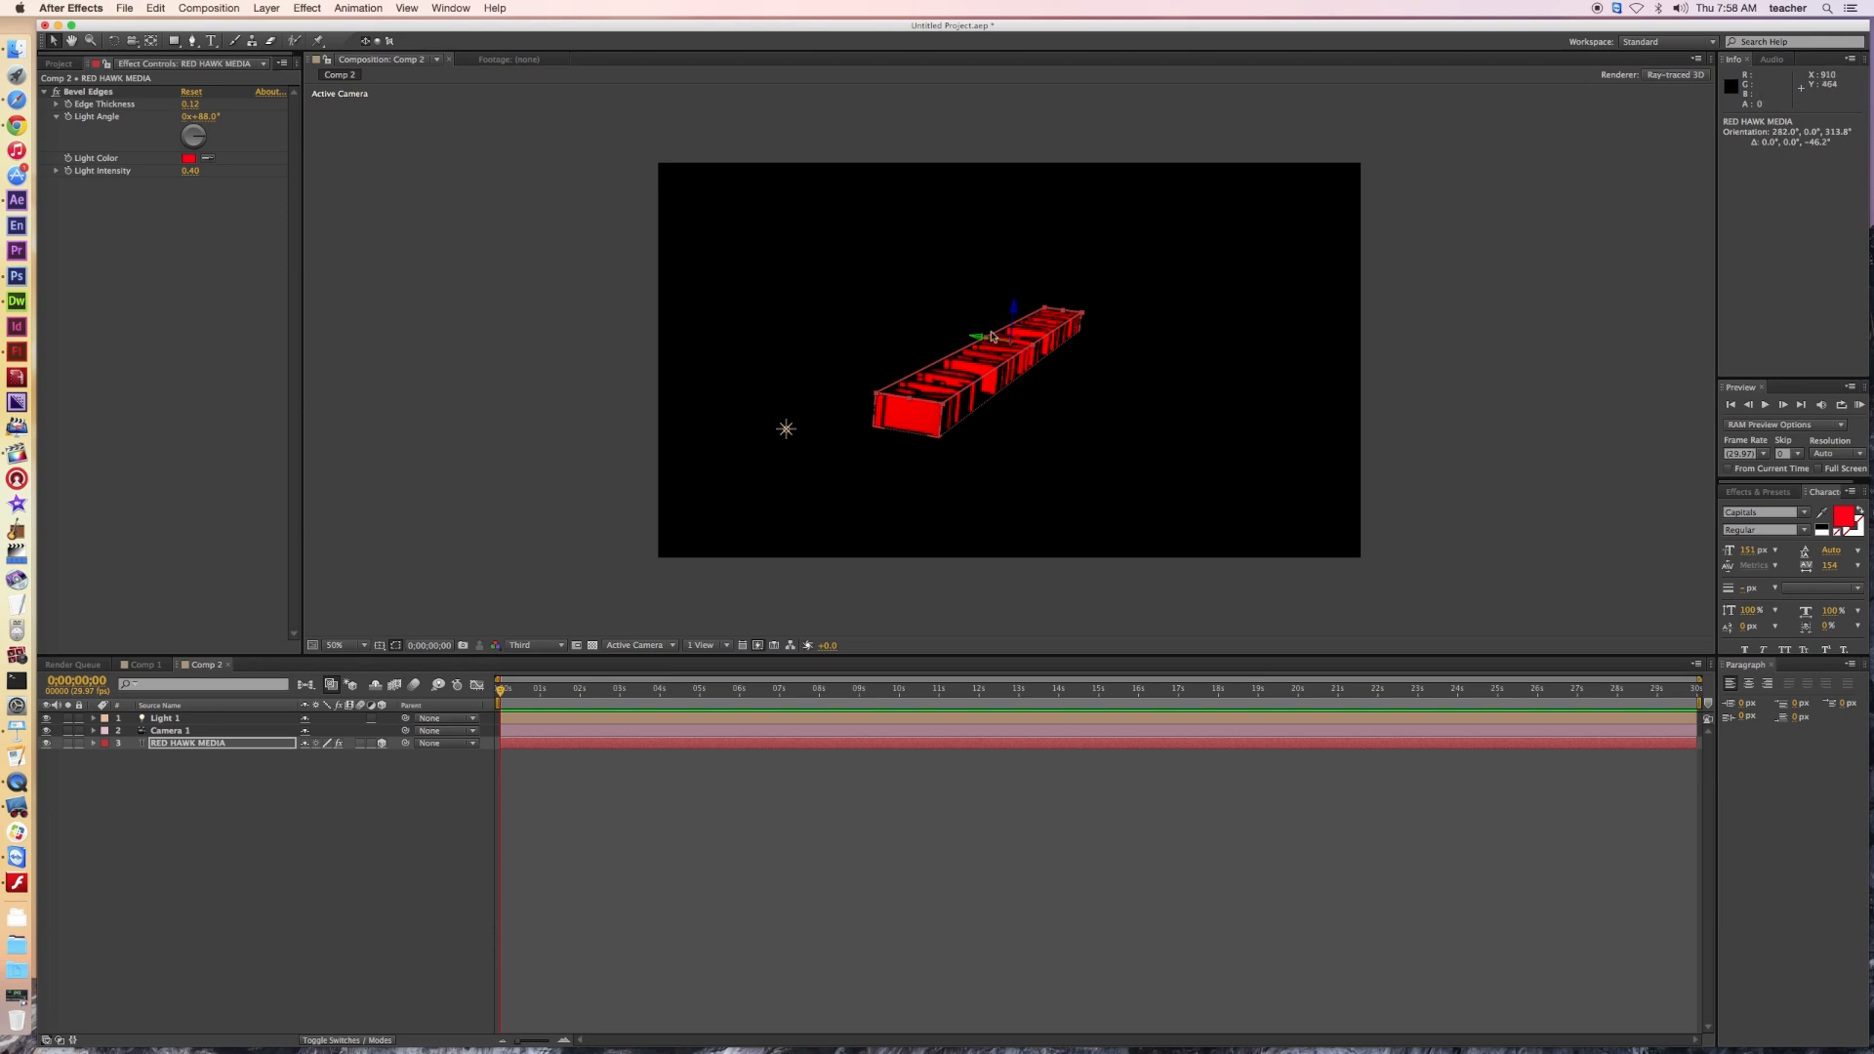
pyautogui.click(1015, 311)
pyautogui.moveTo(1015, 313); pyautogui.dragTo(1016, 384)
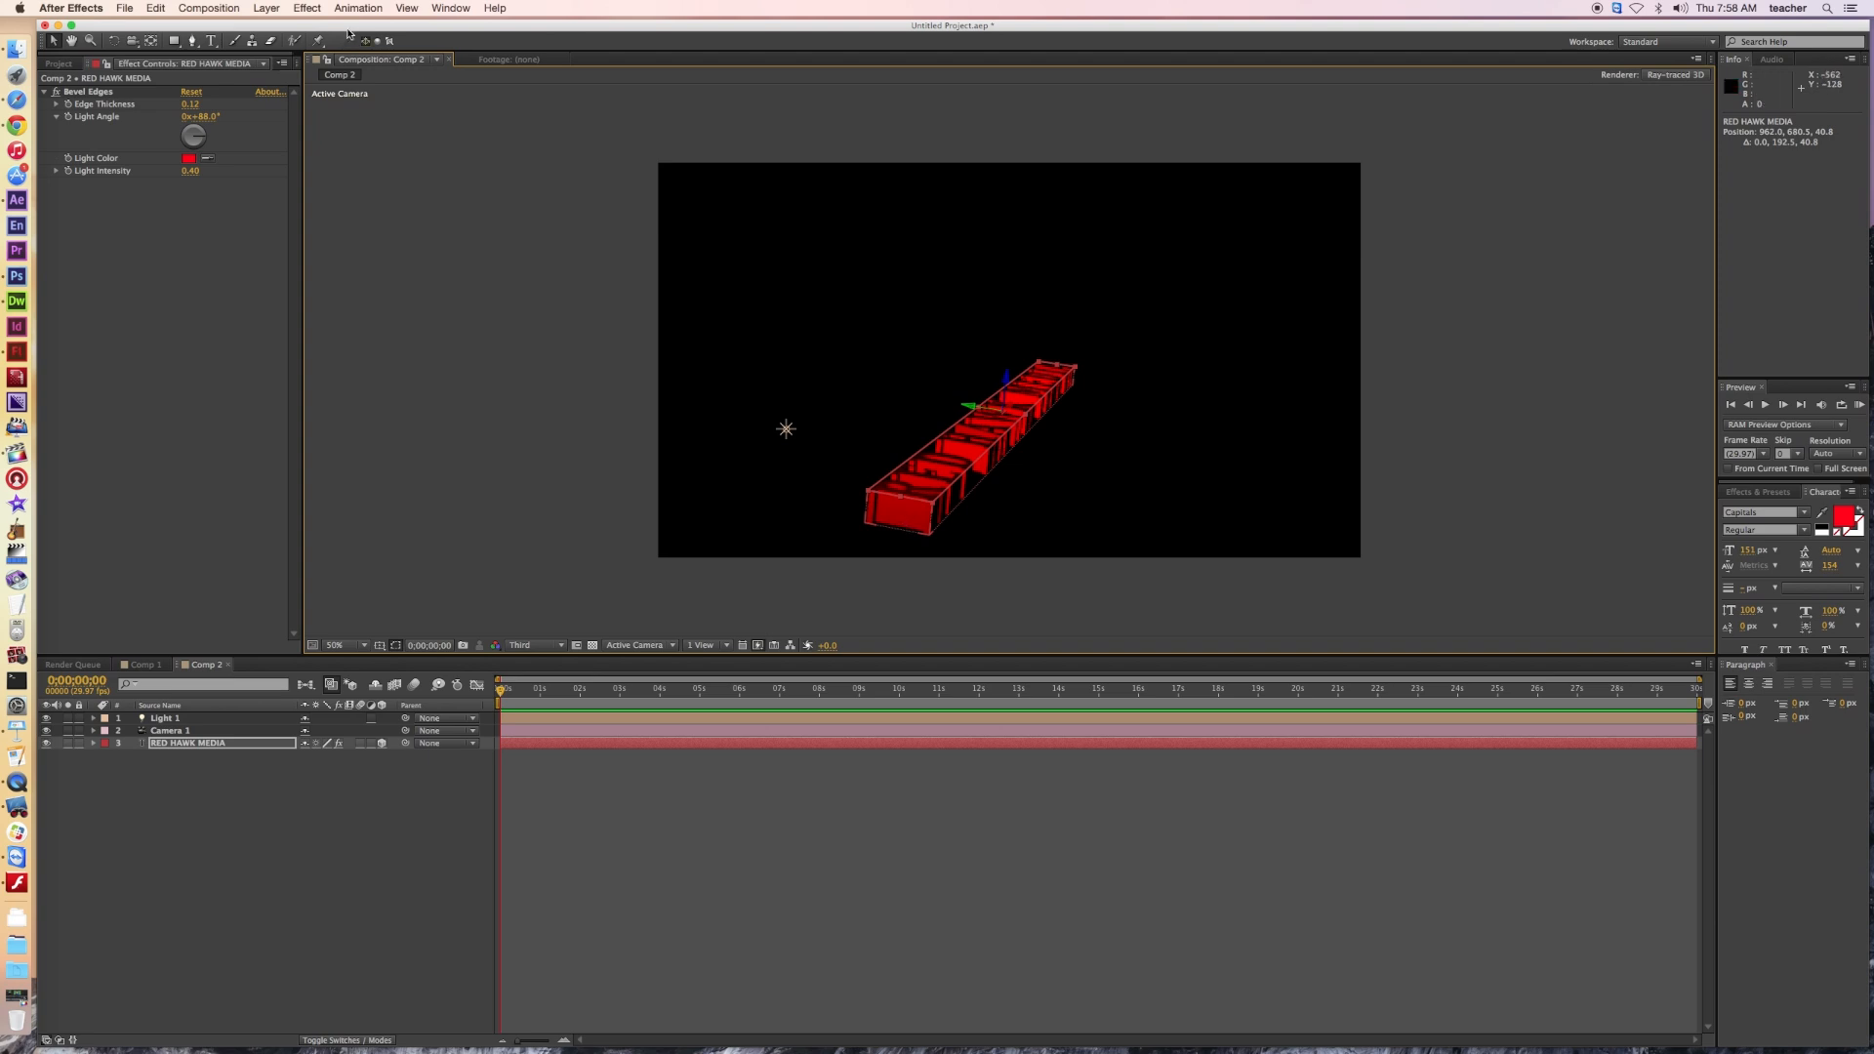
# Step: Create a 1920 × 1080 px solid layer in a medium gray (R 114, G 111, B 111)
pyautogui.click(265, 8)
pyautogui.moveTo(286, 29)
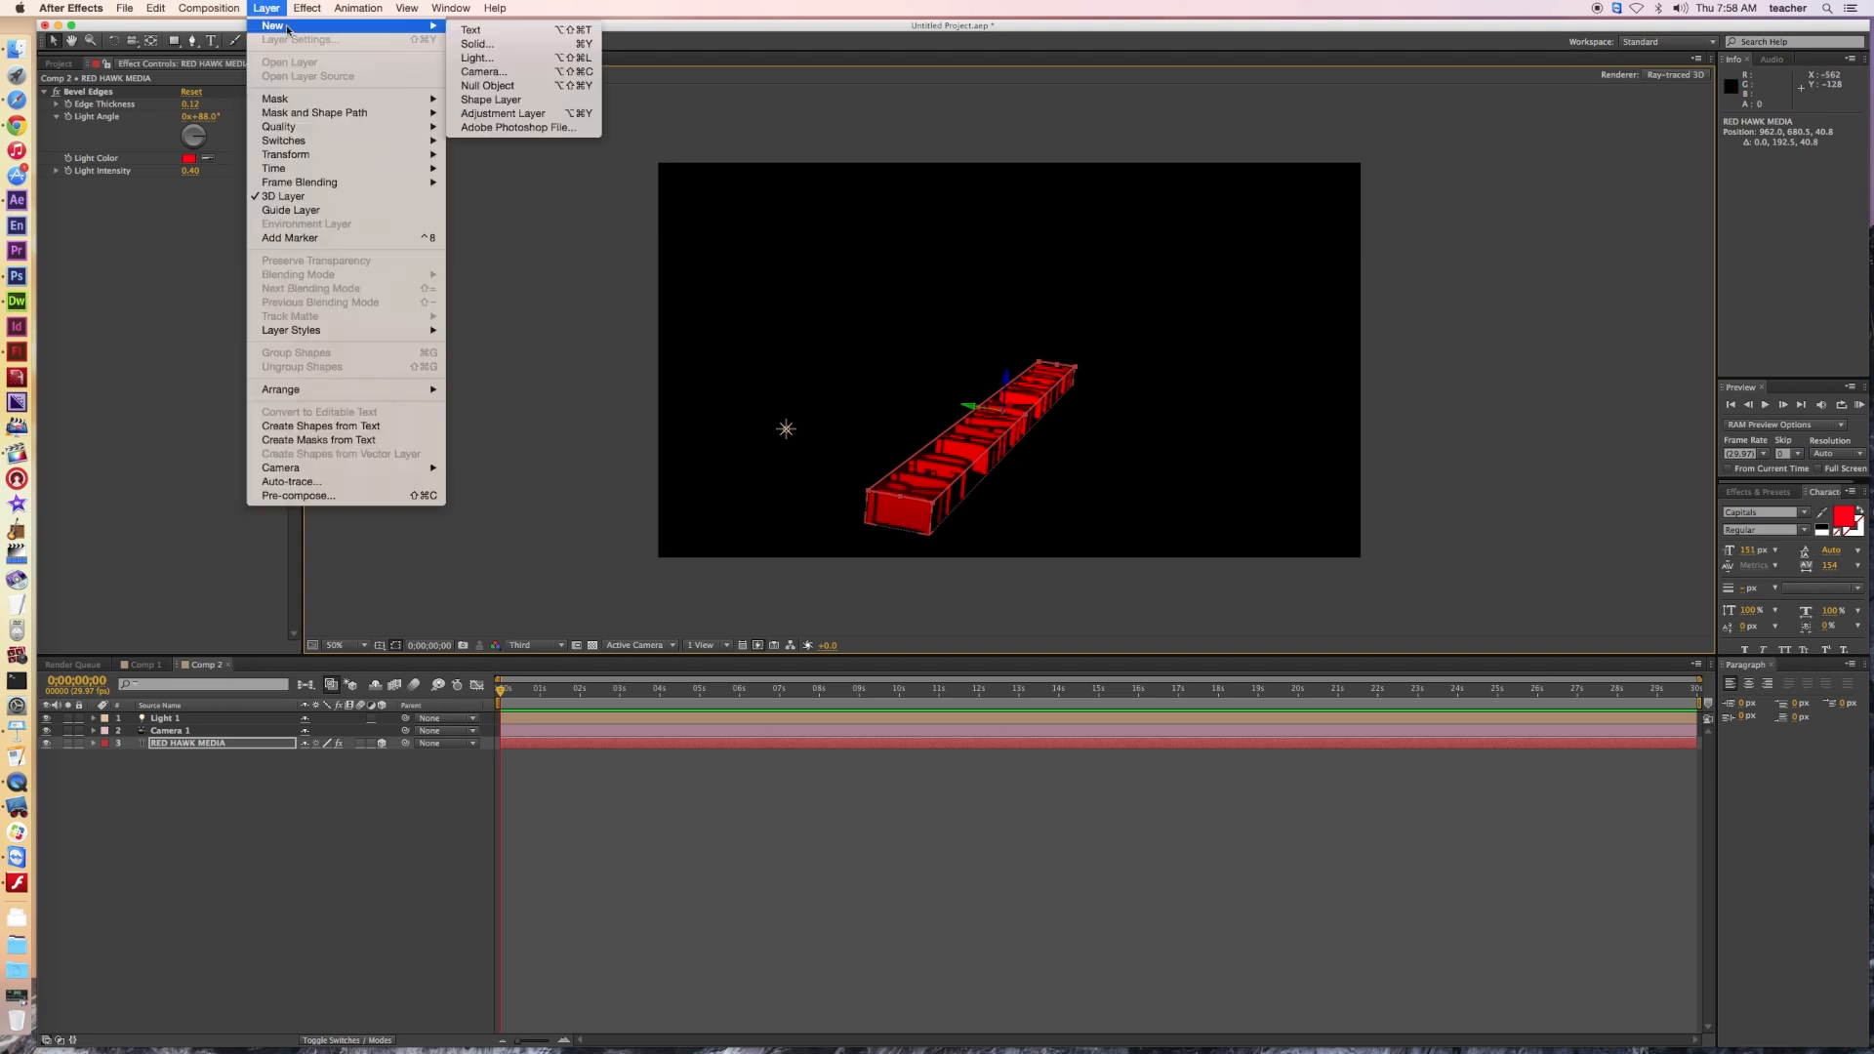
pyautogui.click(477, 44)
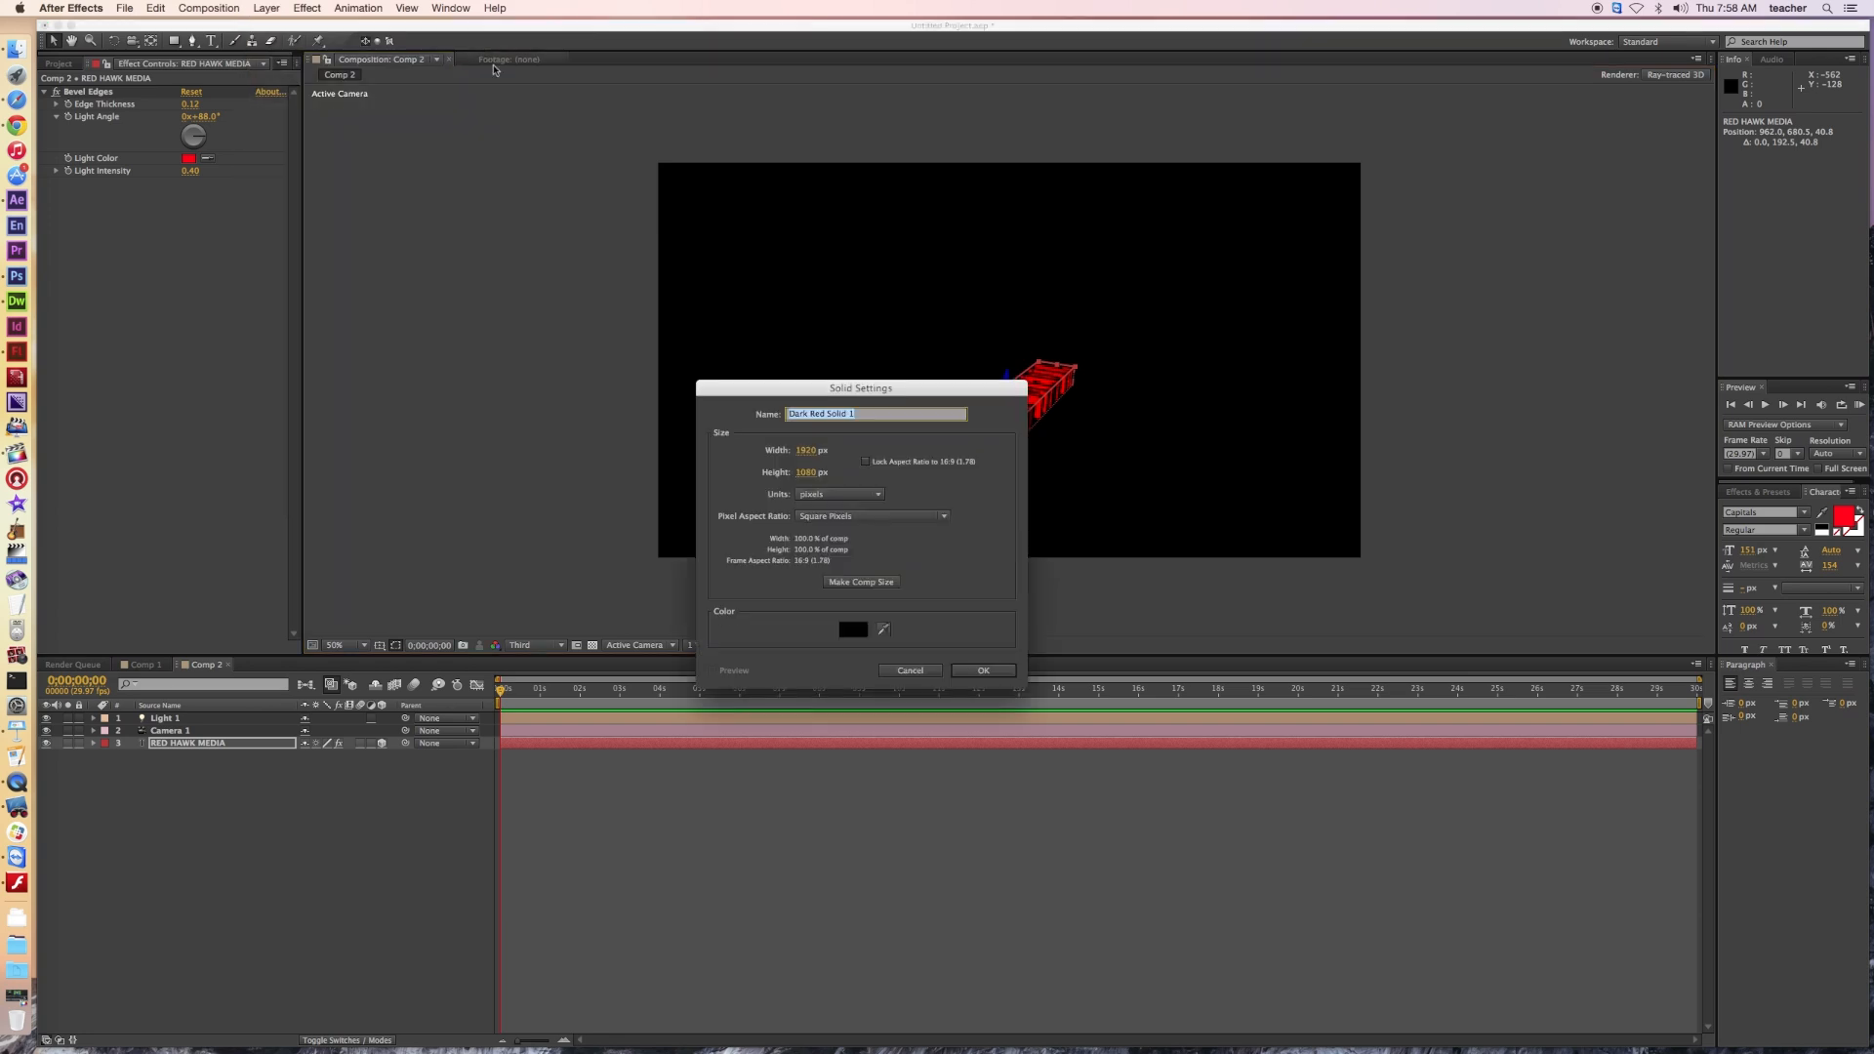
pyautogui.click(852, 630)
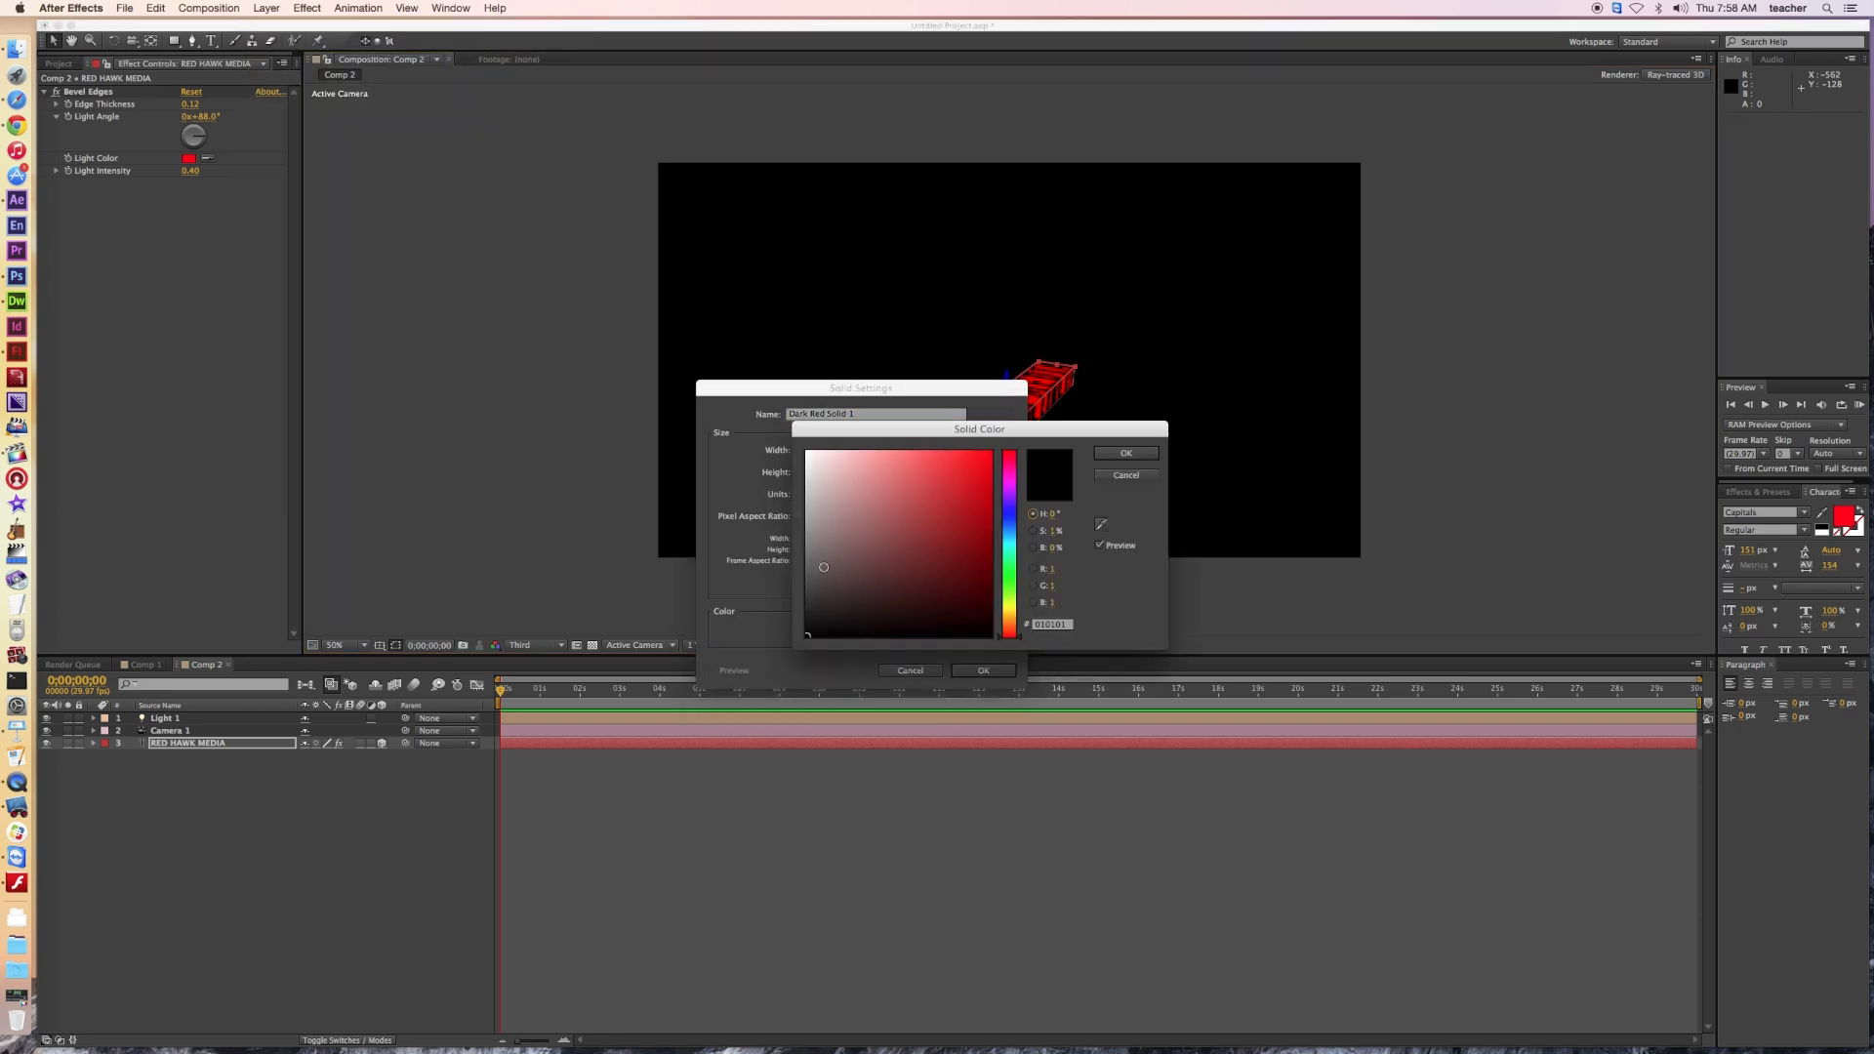
pyautogui.click(810, 554)
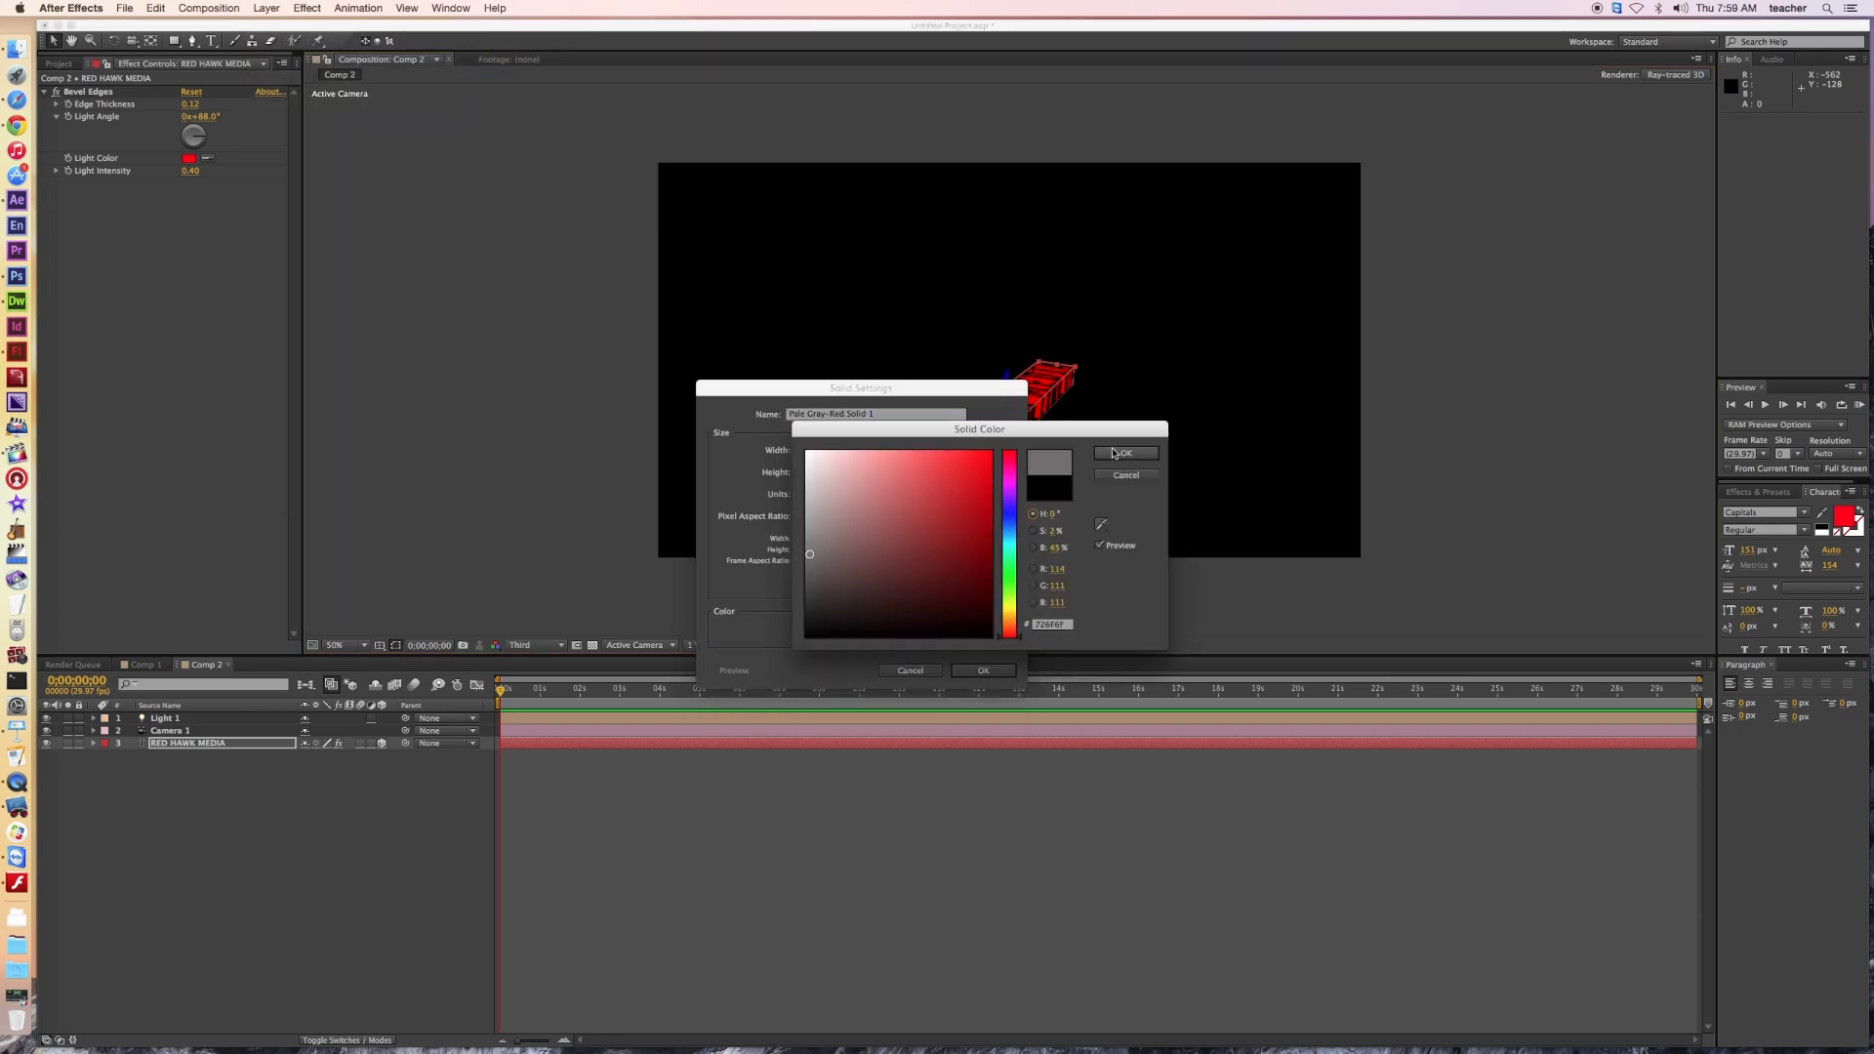
pyautogui.click(1125, 453)
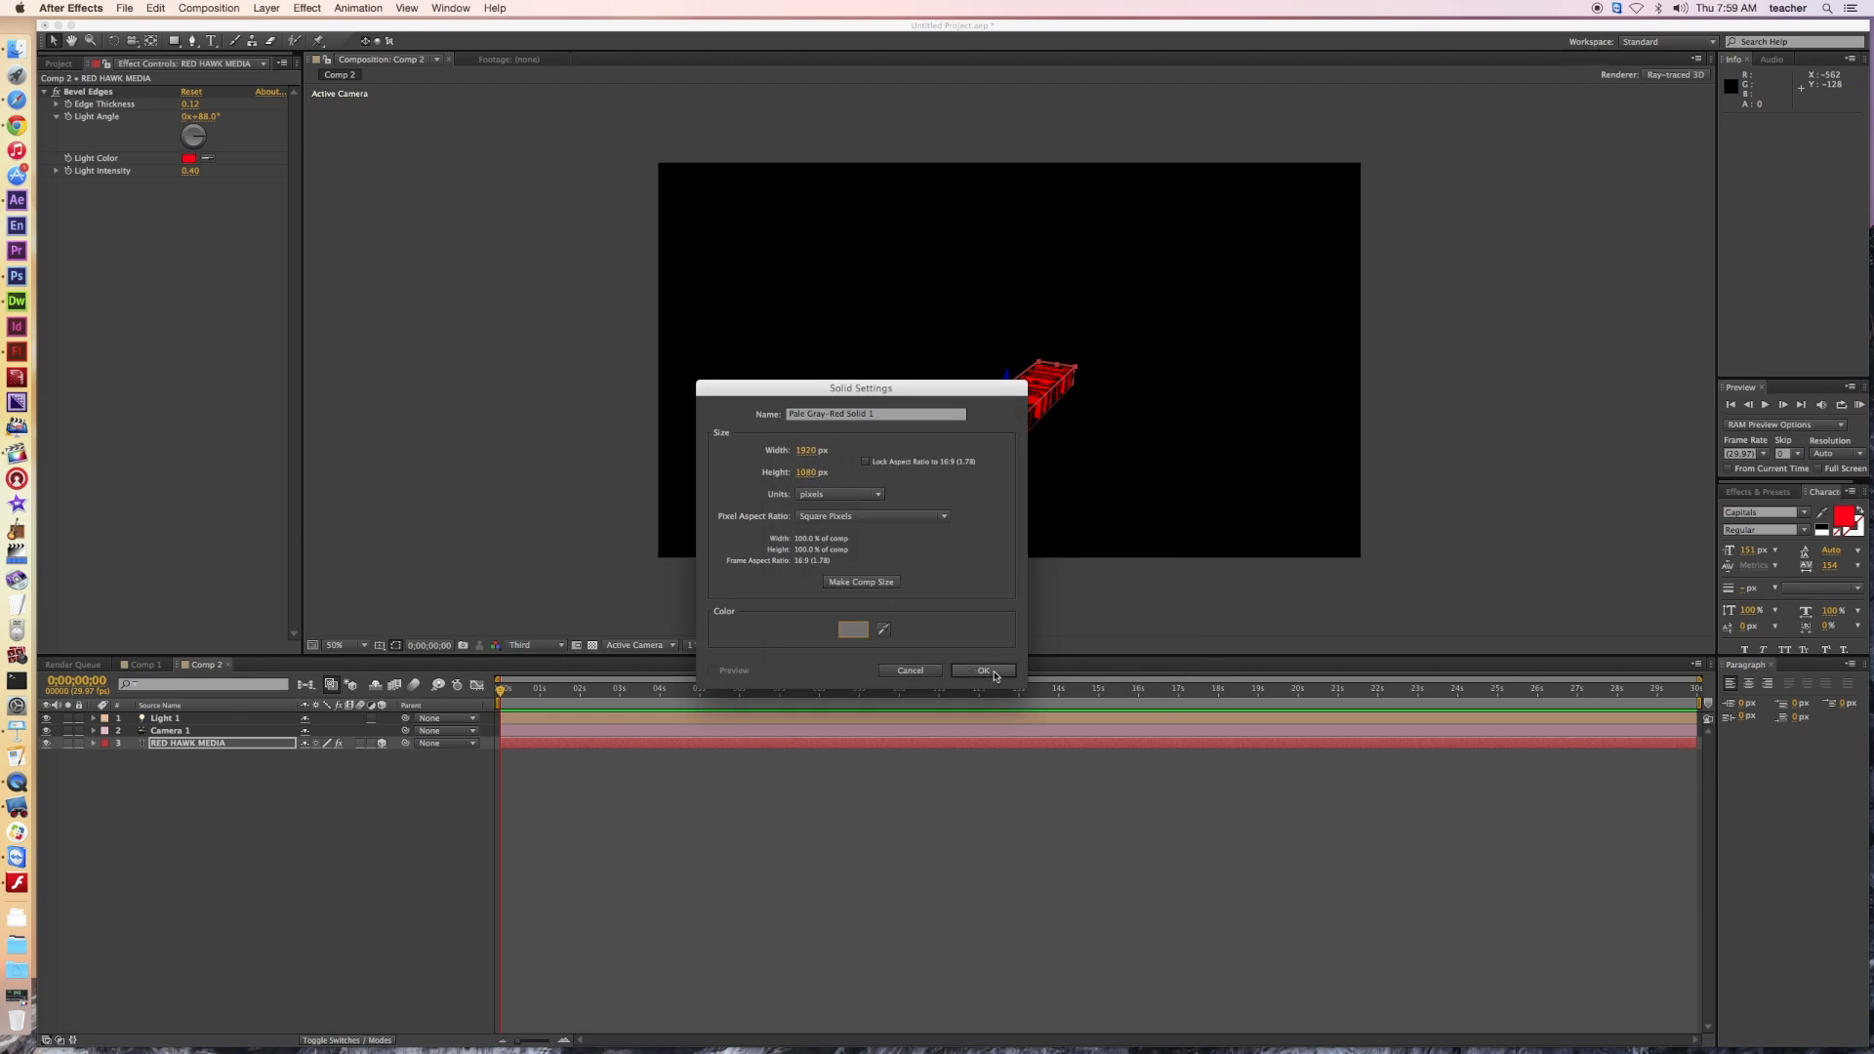
pyautogui.click(984, 672)
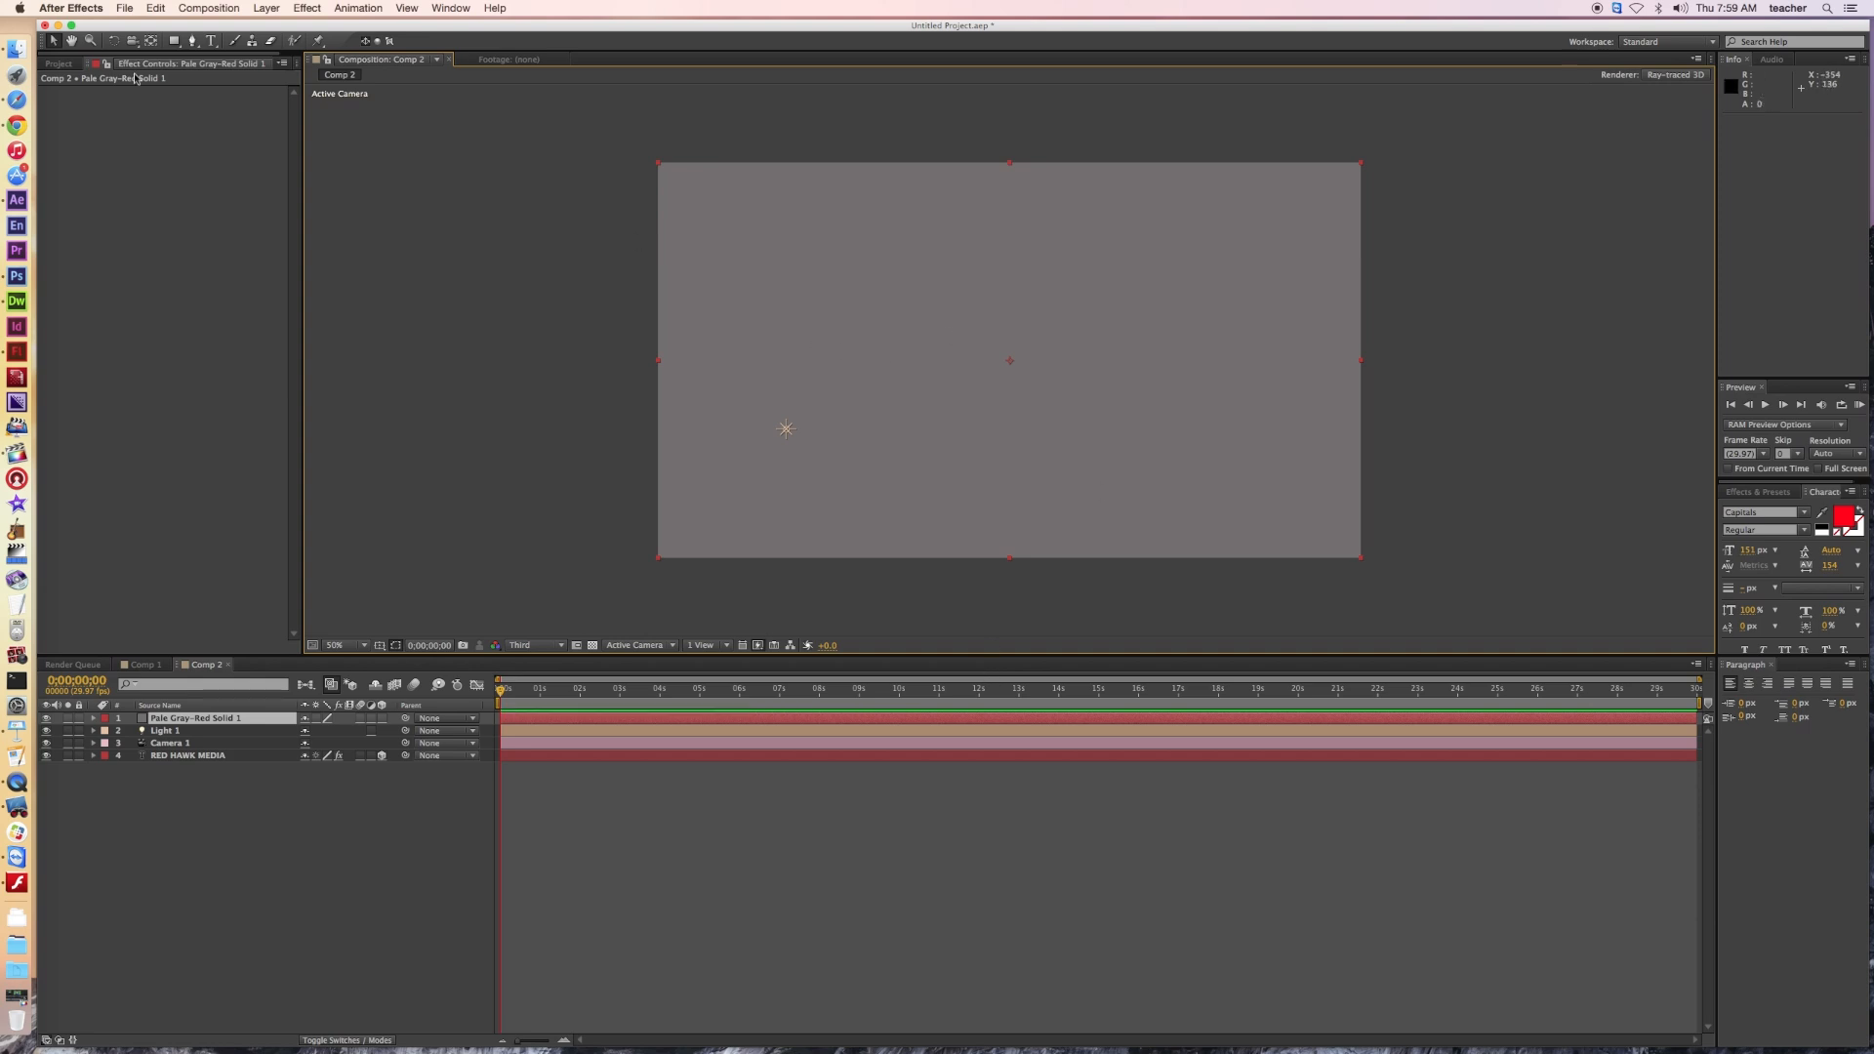
pyautogui.click(116, 42)
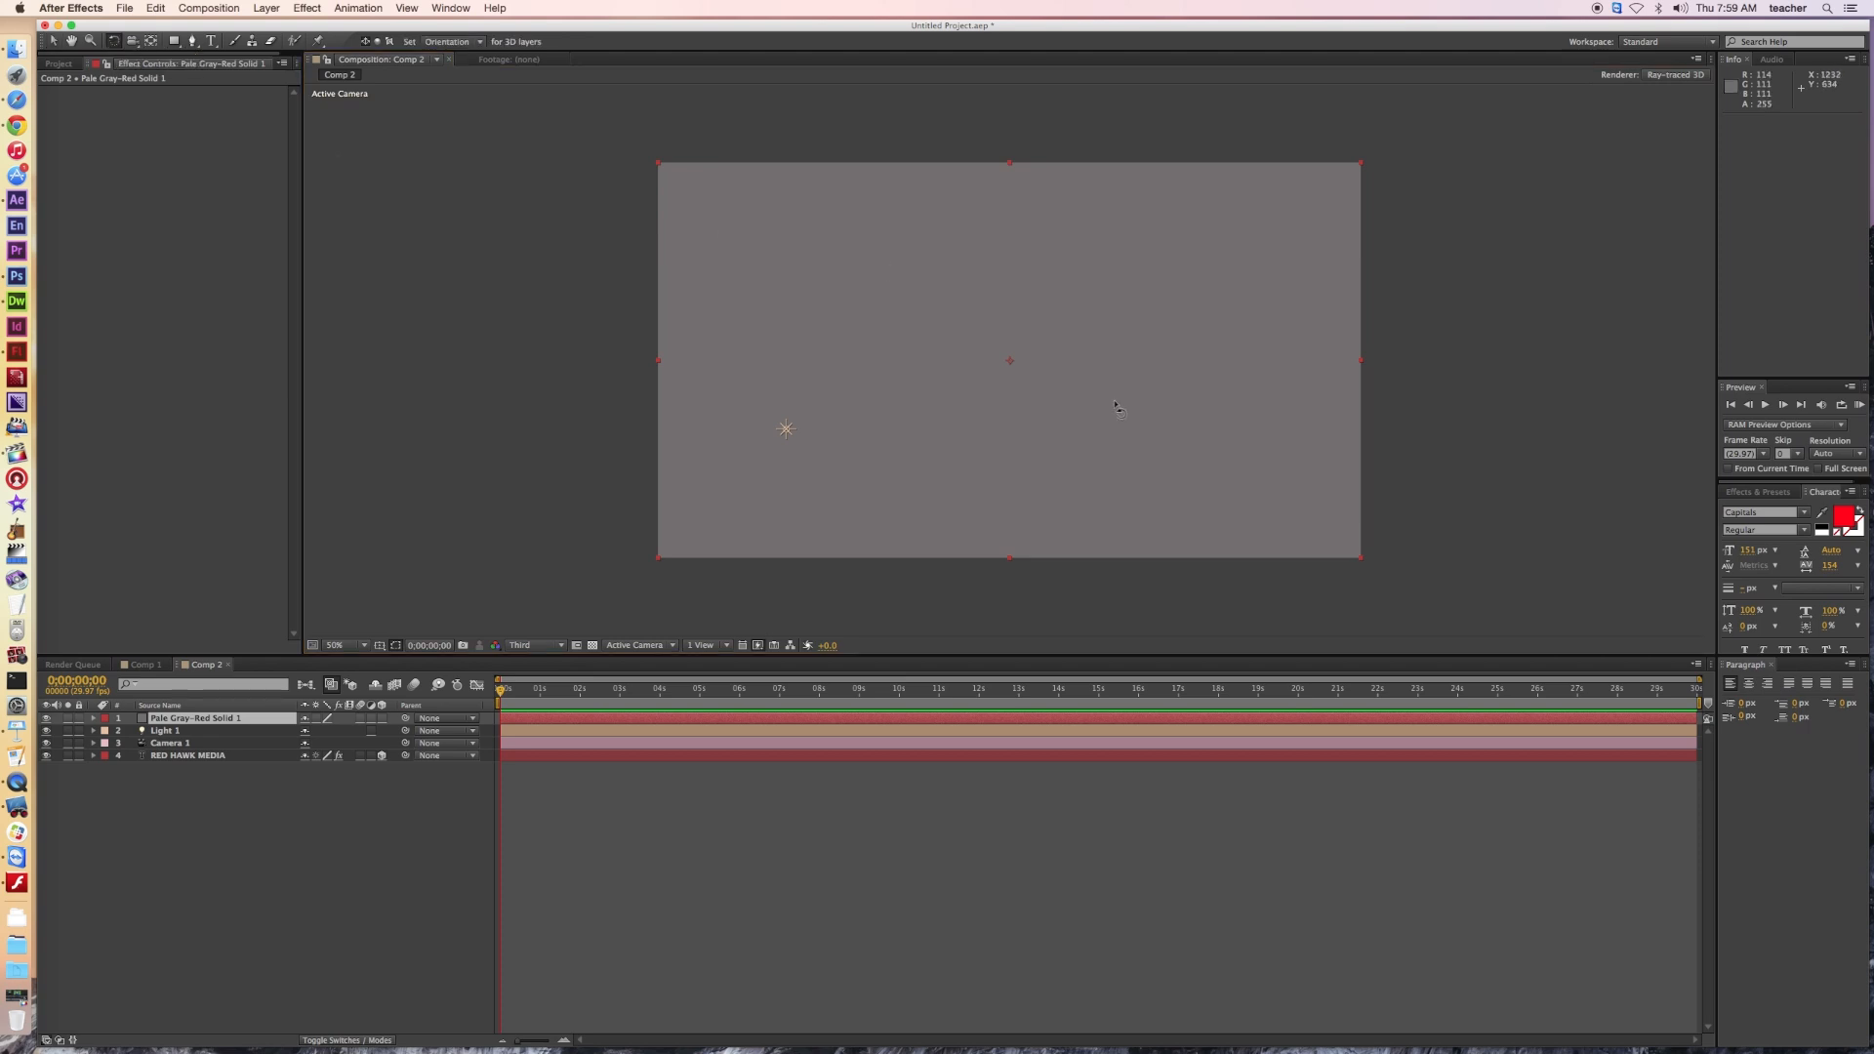
pyautogui.moveTo(1030, 373); pyautogui.dragTo(1034, 366)
pyautogui.press('super+z')
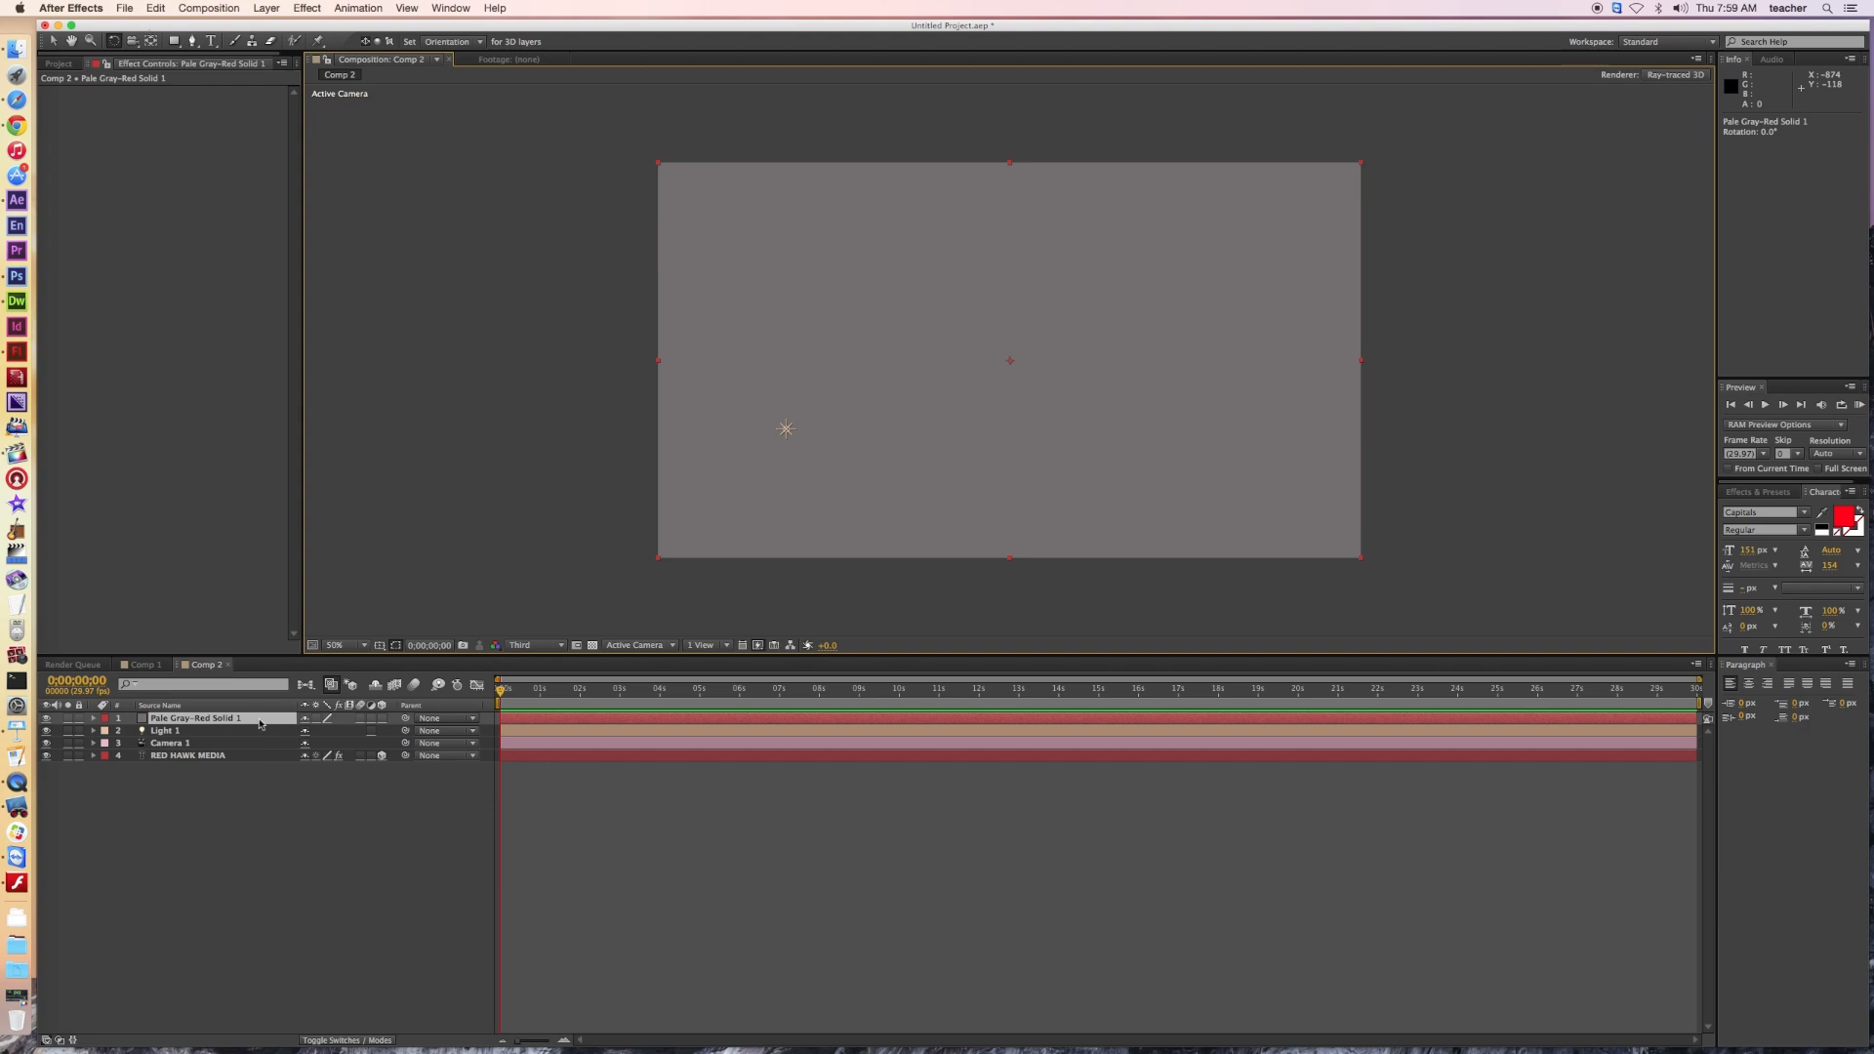
# Step: Make the gray solid a 3D layer and move it beneath the RED HAWK MEDIA layer
pyautogui.click(381, 719)
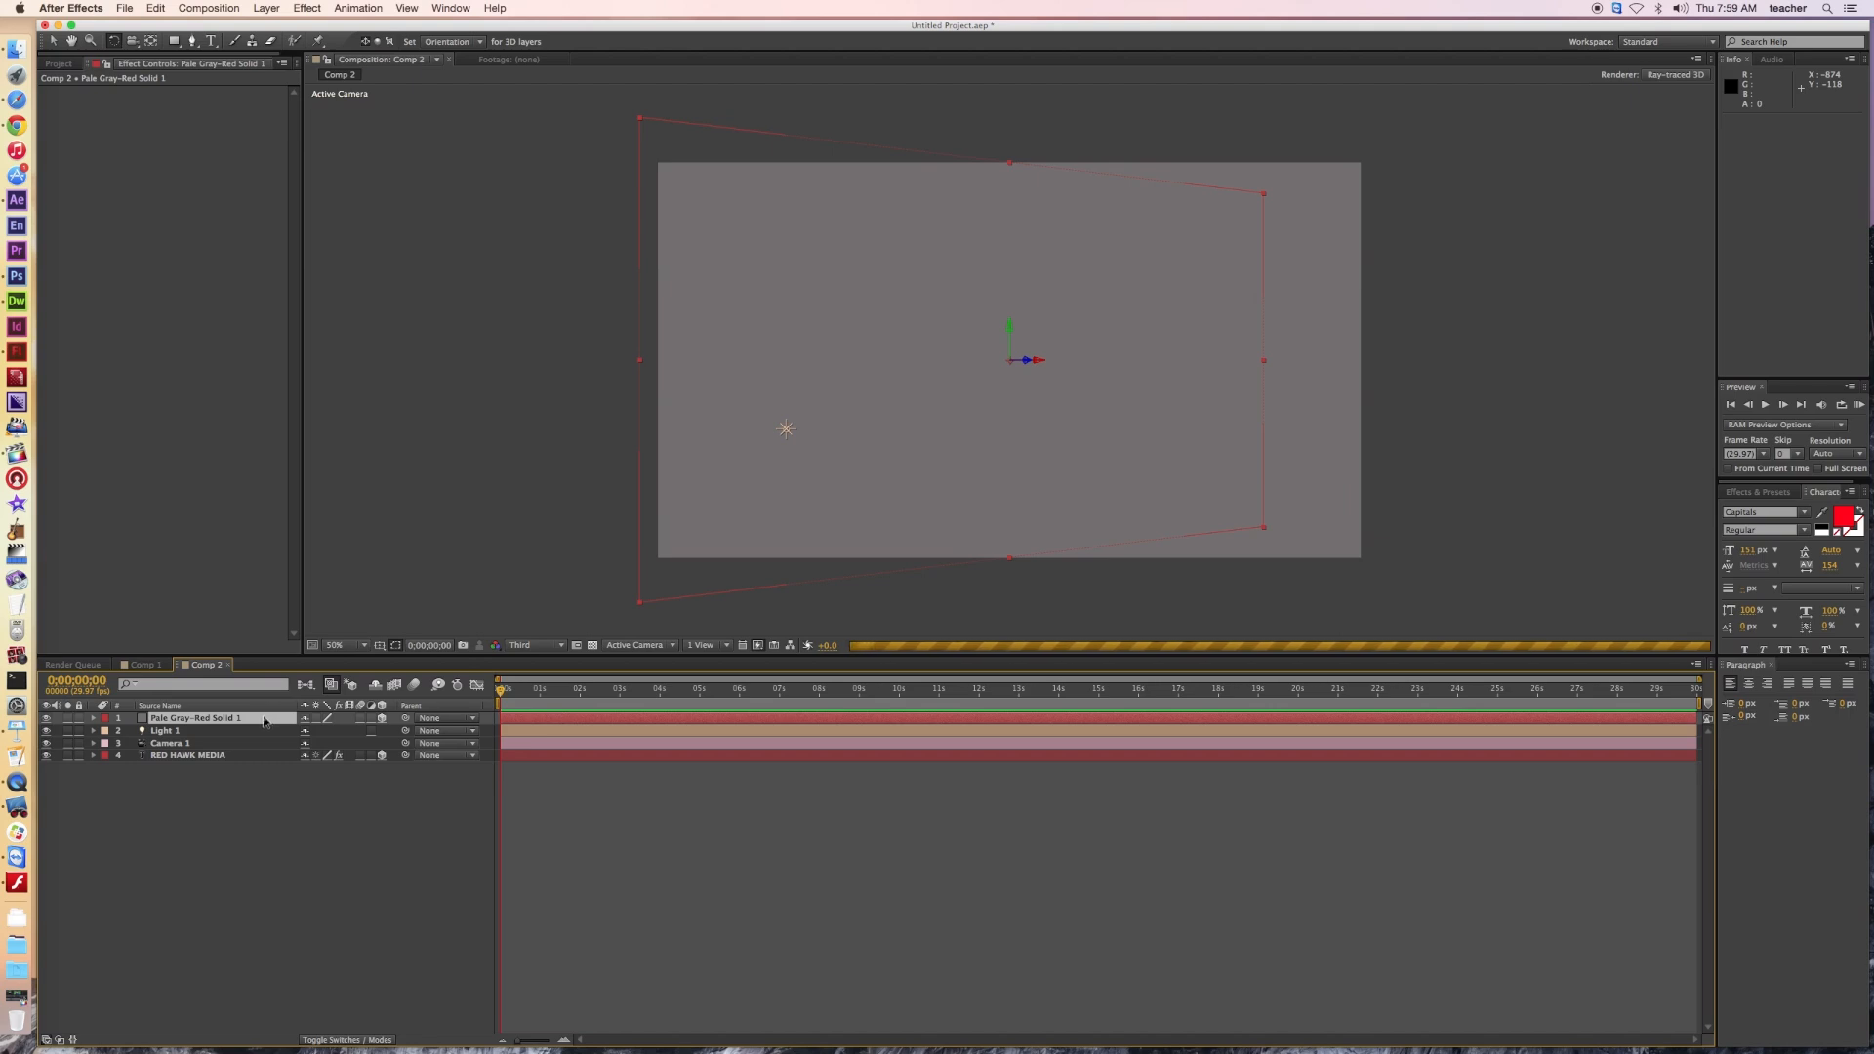
pyautogui.moveTo(263, 721); pyautogui.dragTo(264, 773)
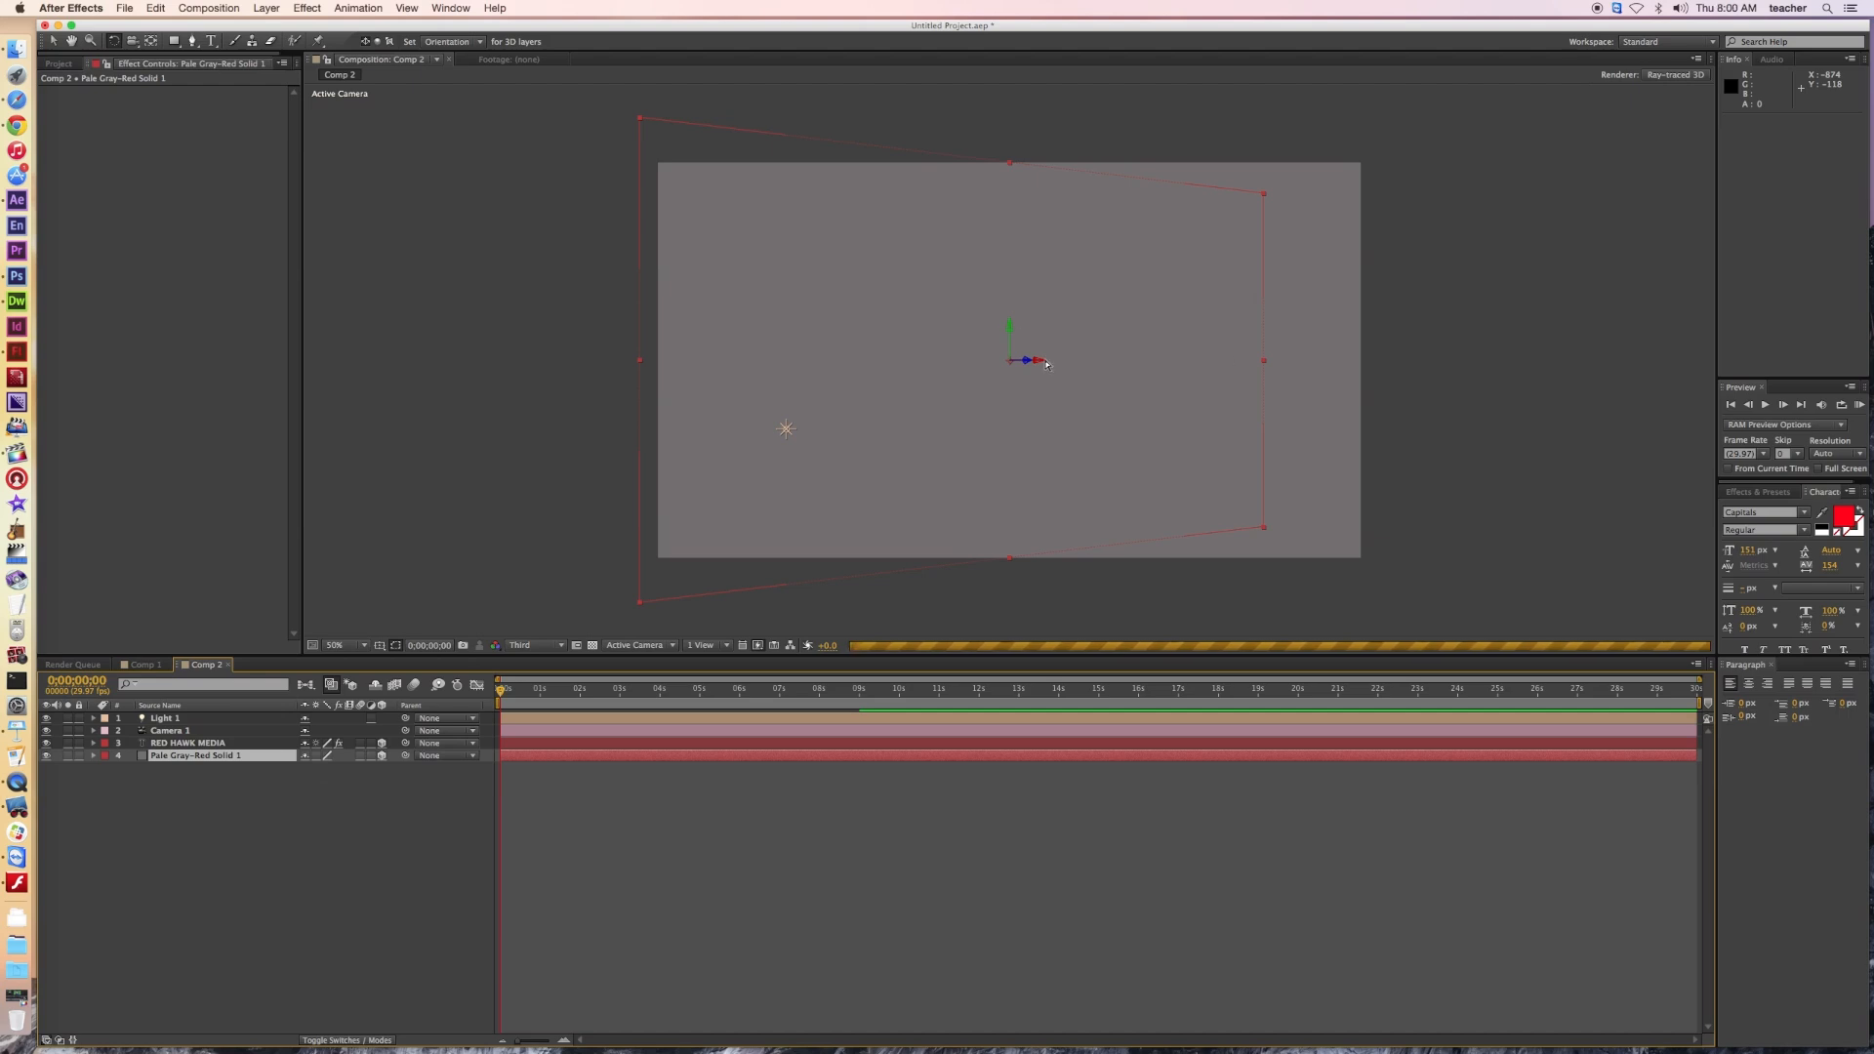
# Step: Suspend preview refresh and tilt the solid into a floor plane, orientation about 285.5°, 6°, 202°
pyautogui.press('capslock')
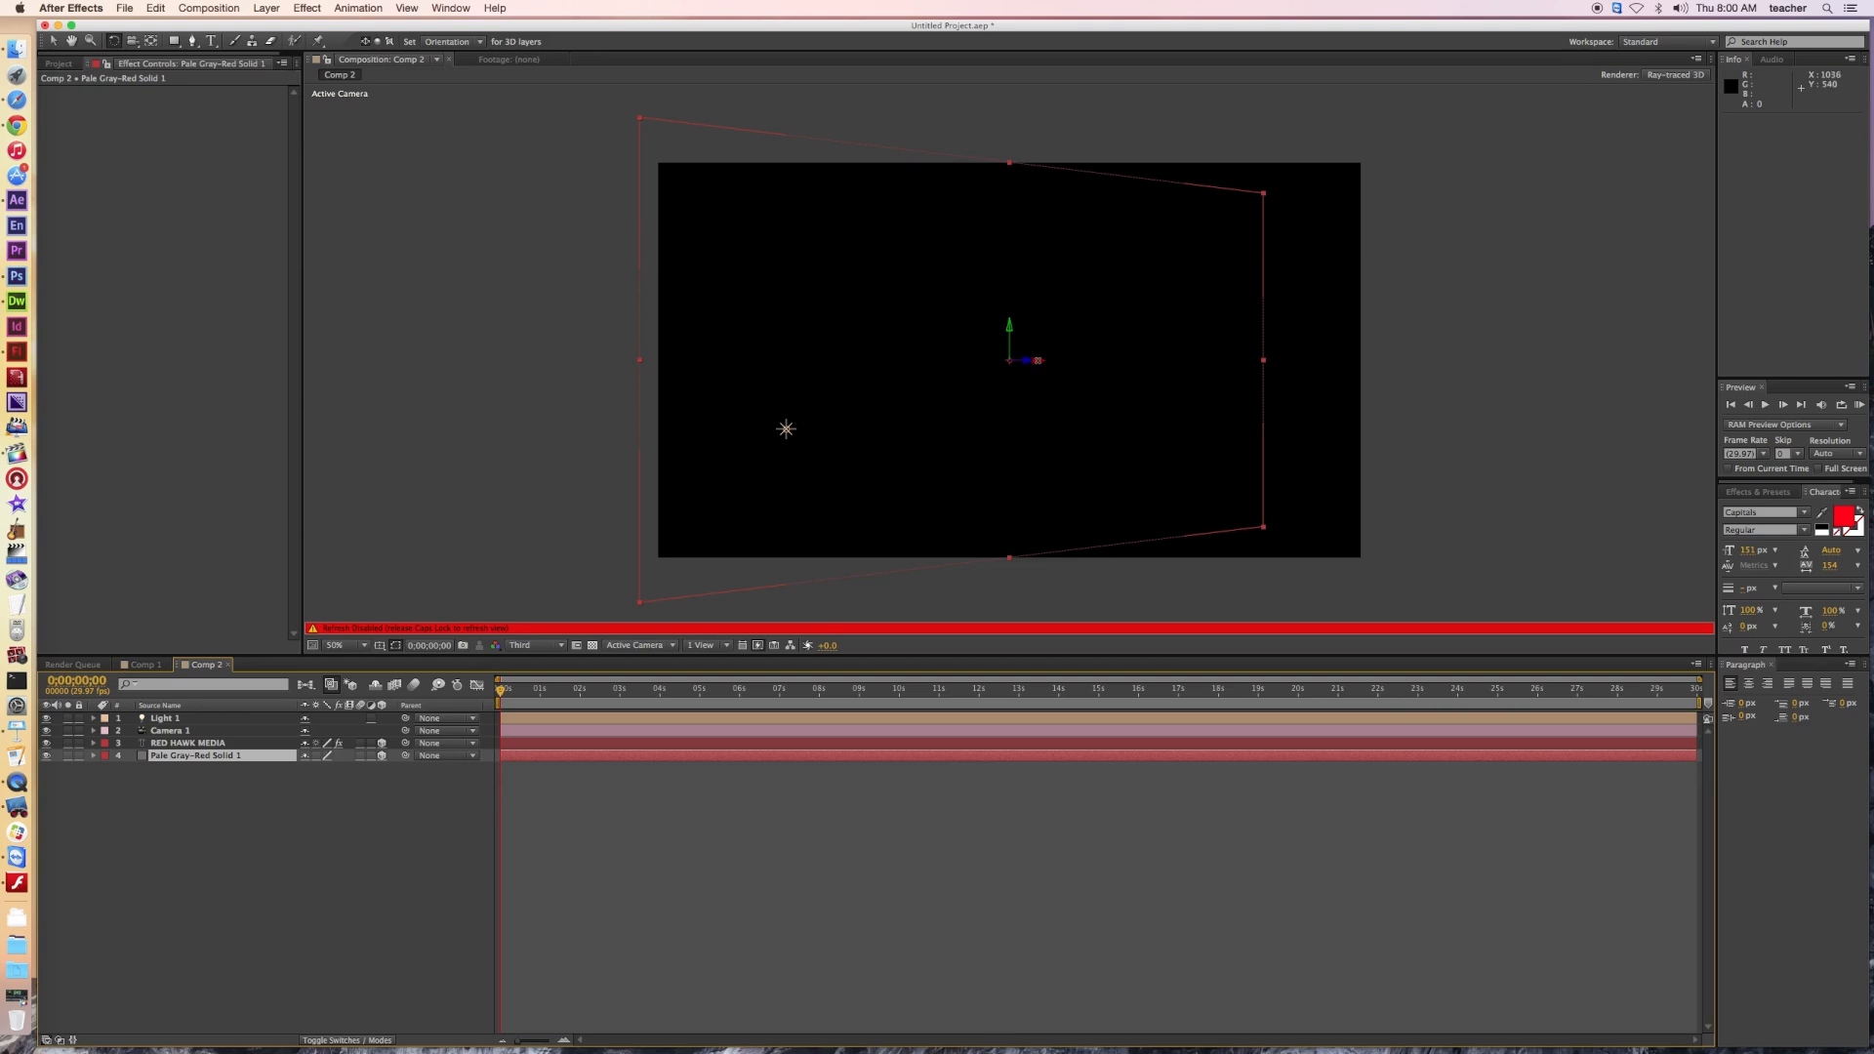
pyautogui.click(1038, 354)
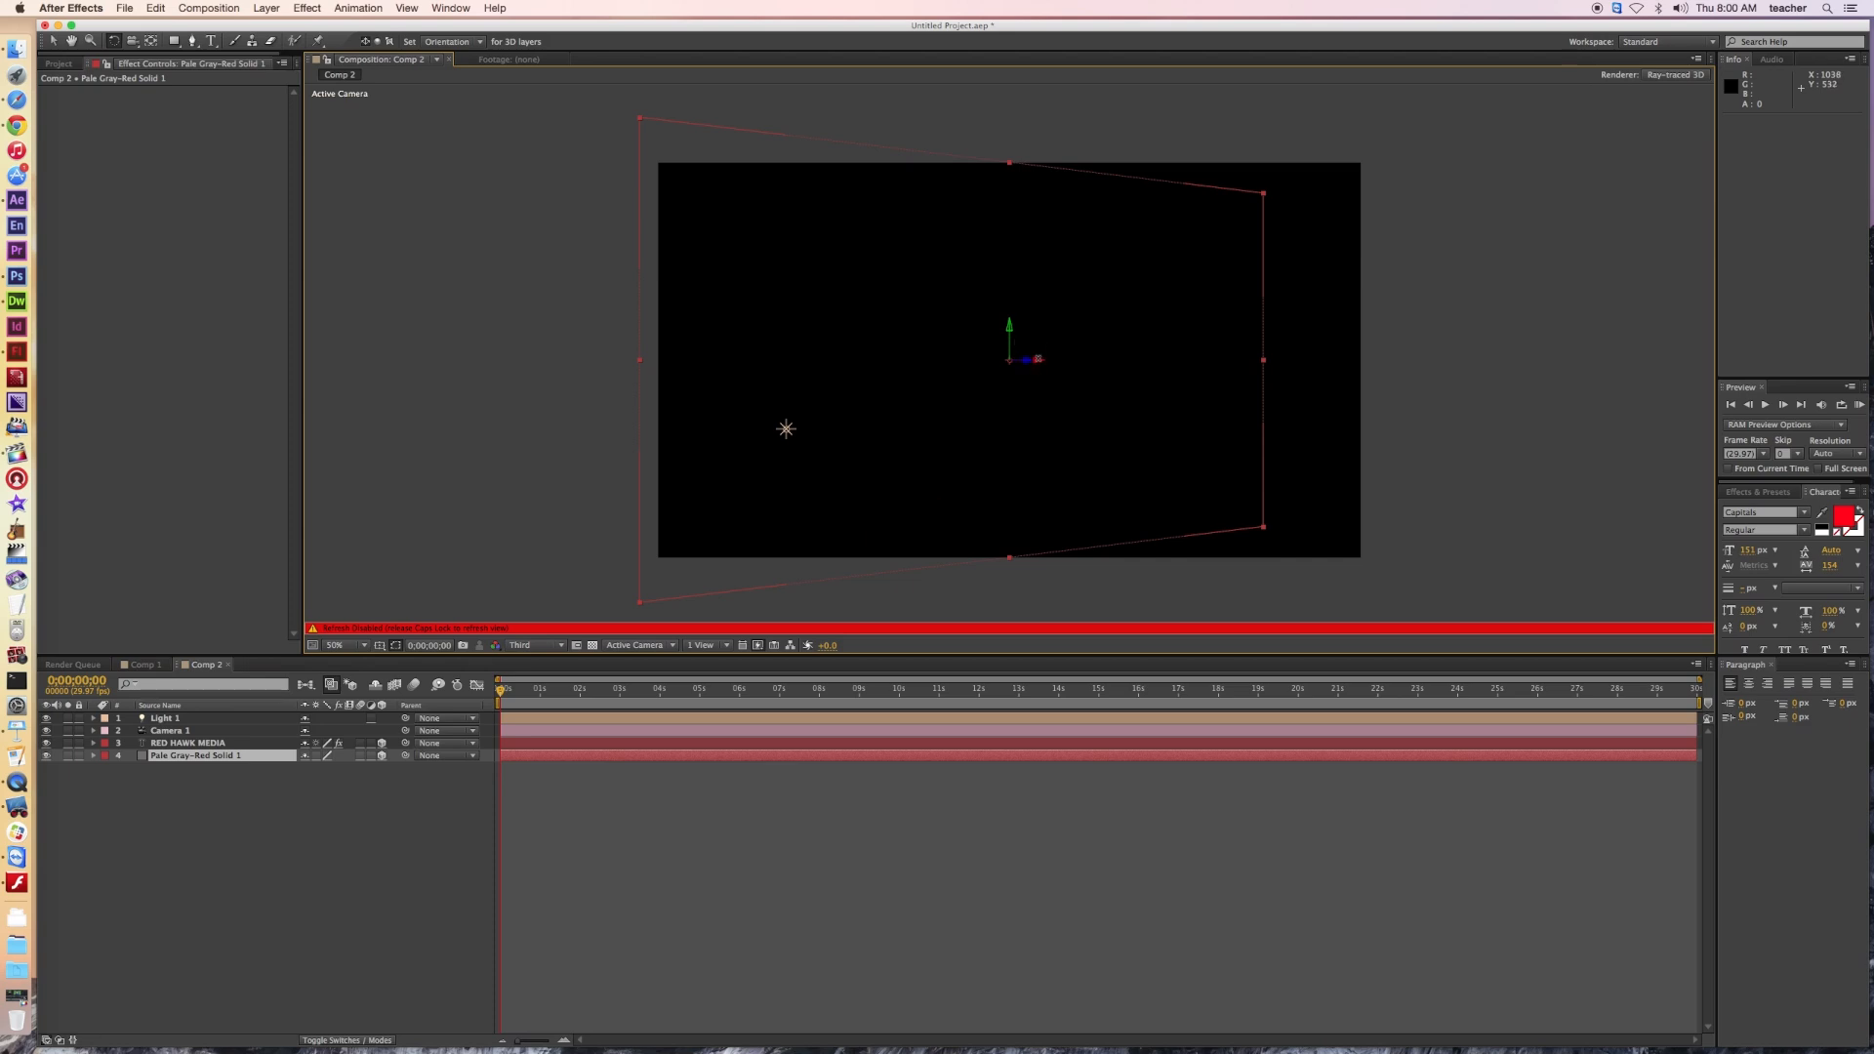
pyautogui.moveTo(1037, 361); pyautogui.dragTo(999, 333)
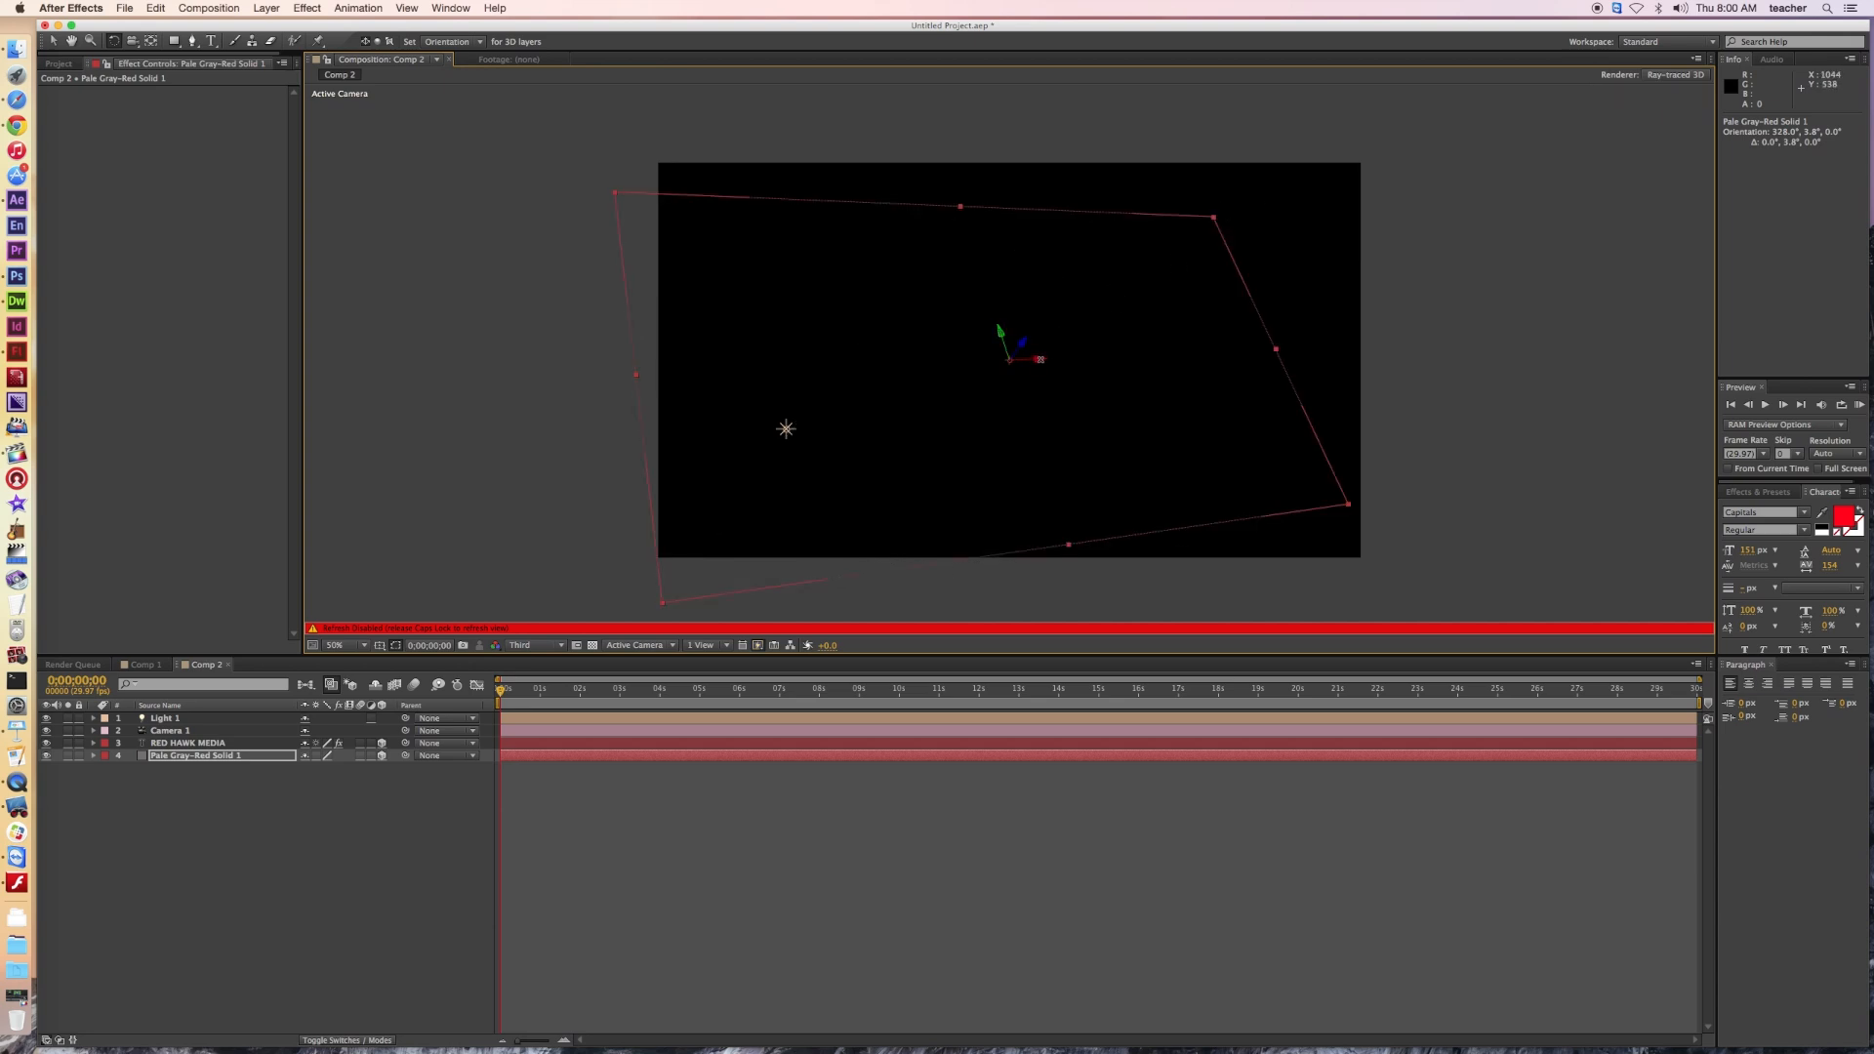
pyautogui.moveTo(1000, 332); pyautogui.dragTo(1076, 290)
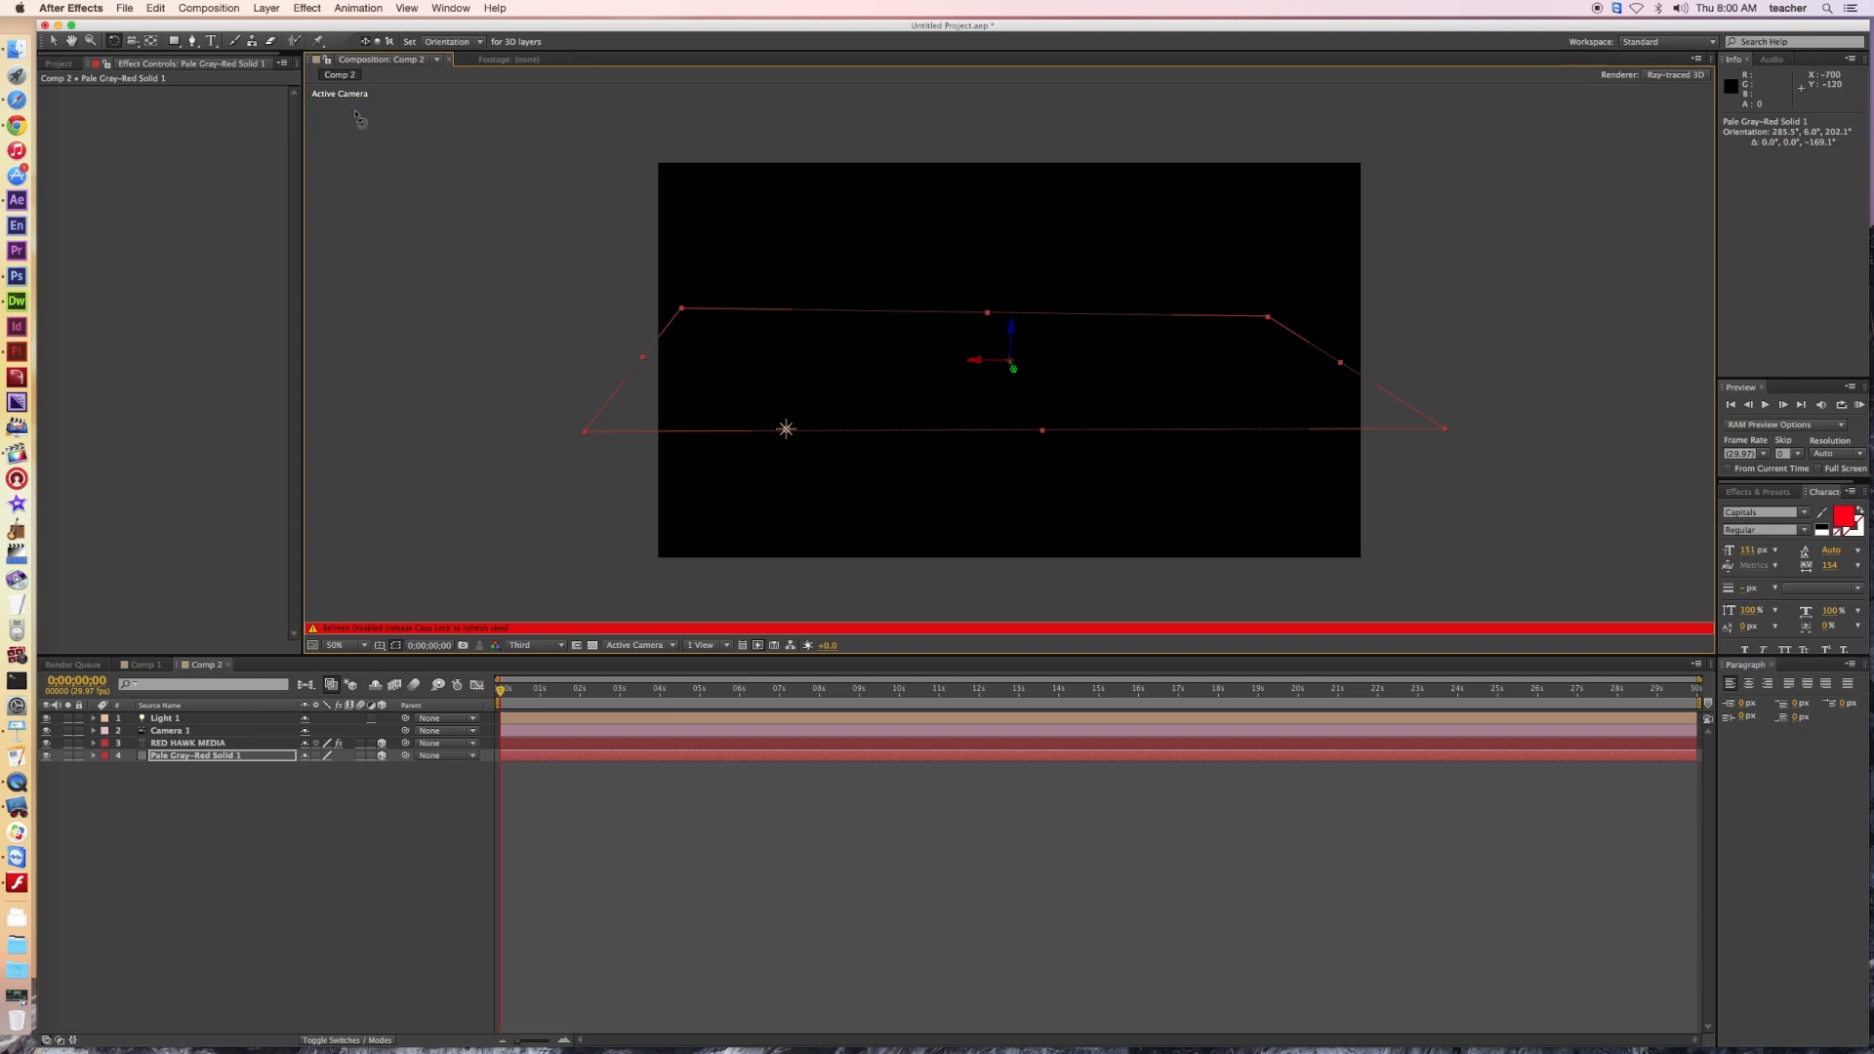
# Step: Lower the floor solid to about 1003.6, 937.7, 110.6 and scale it uniformly to 164%
pyautogui.click(53, 41)
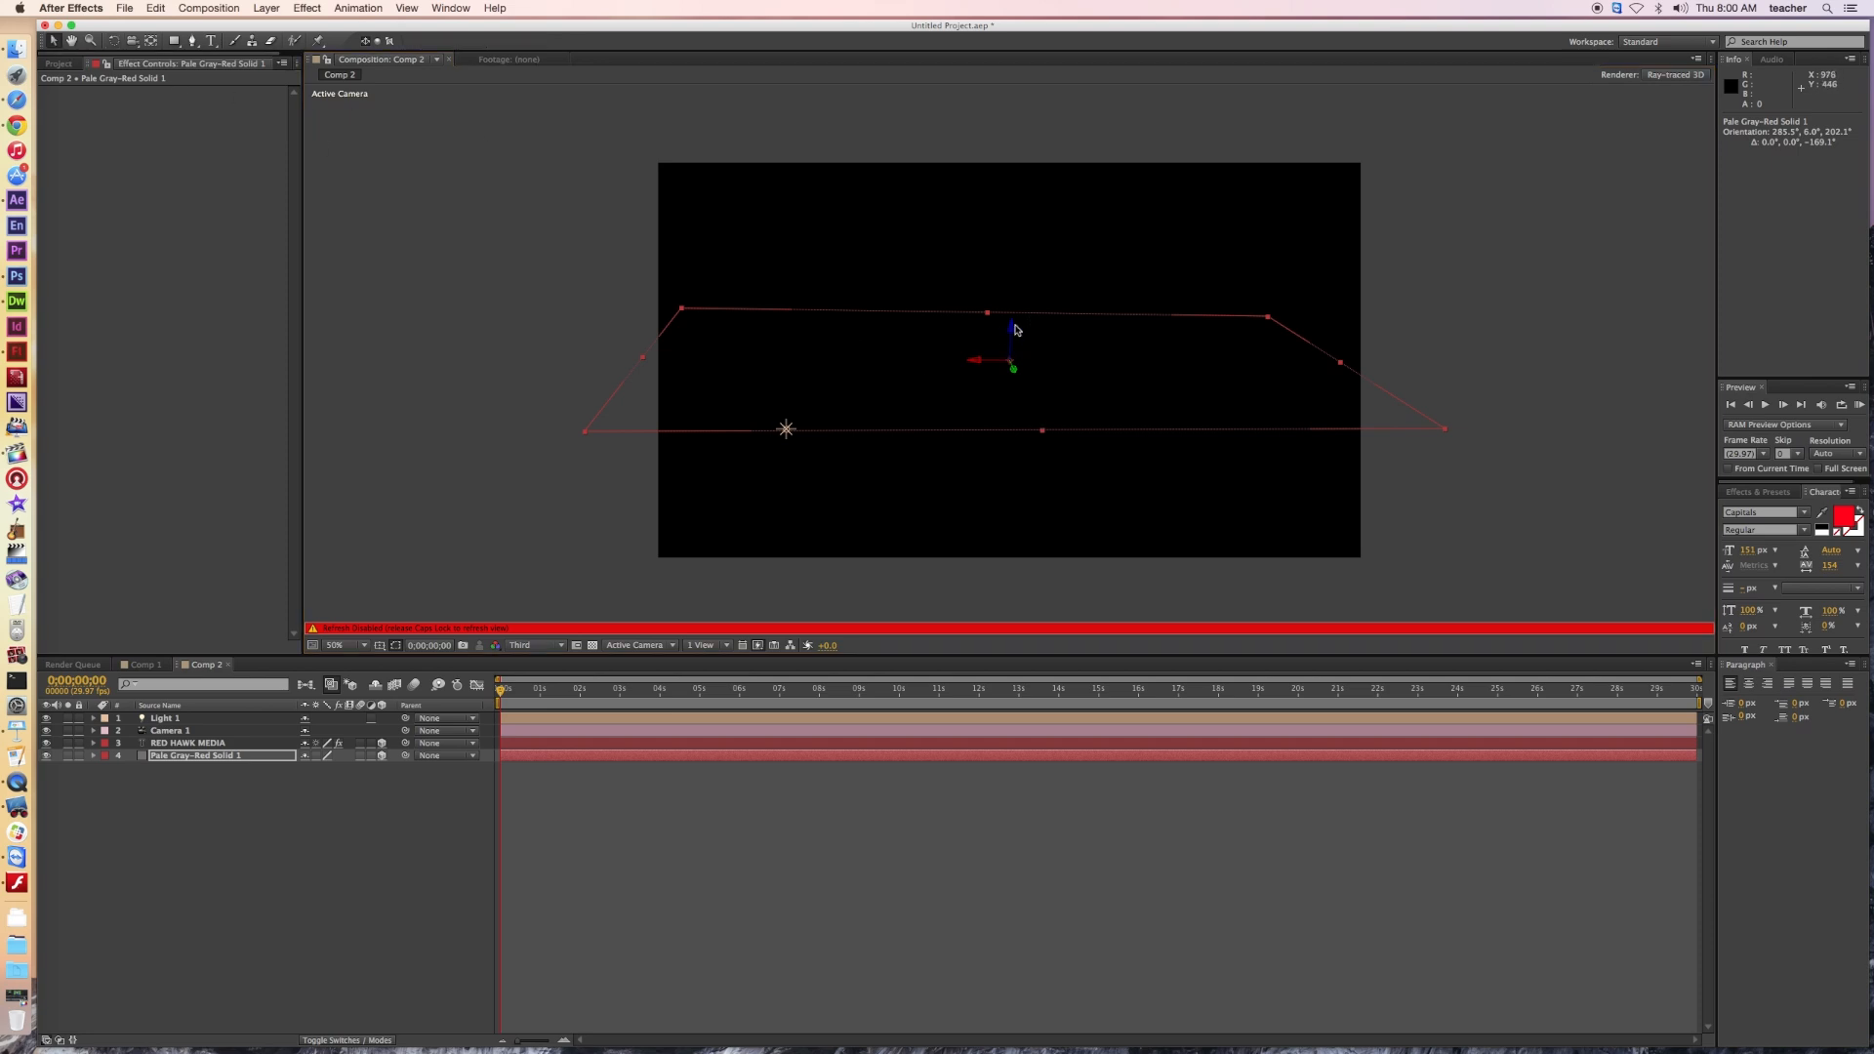
pyautogui.moveTo(1015, 333); pyautogui.dragTo(1026, 485)
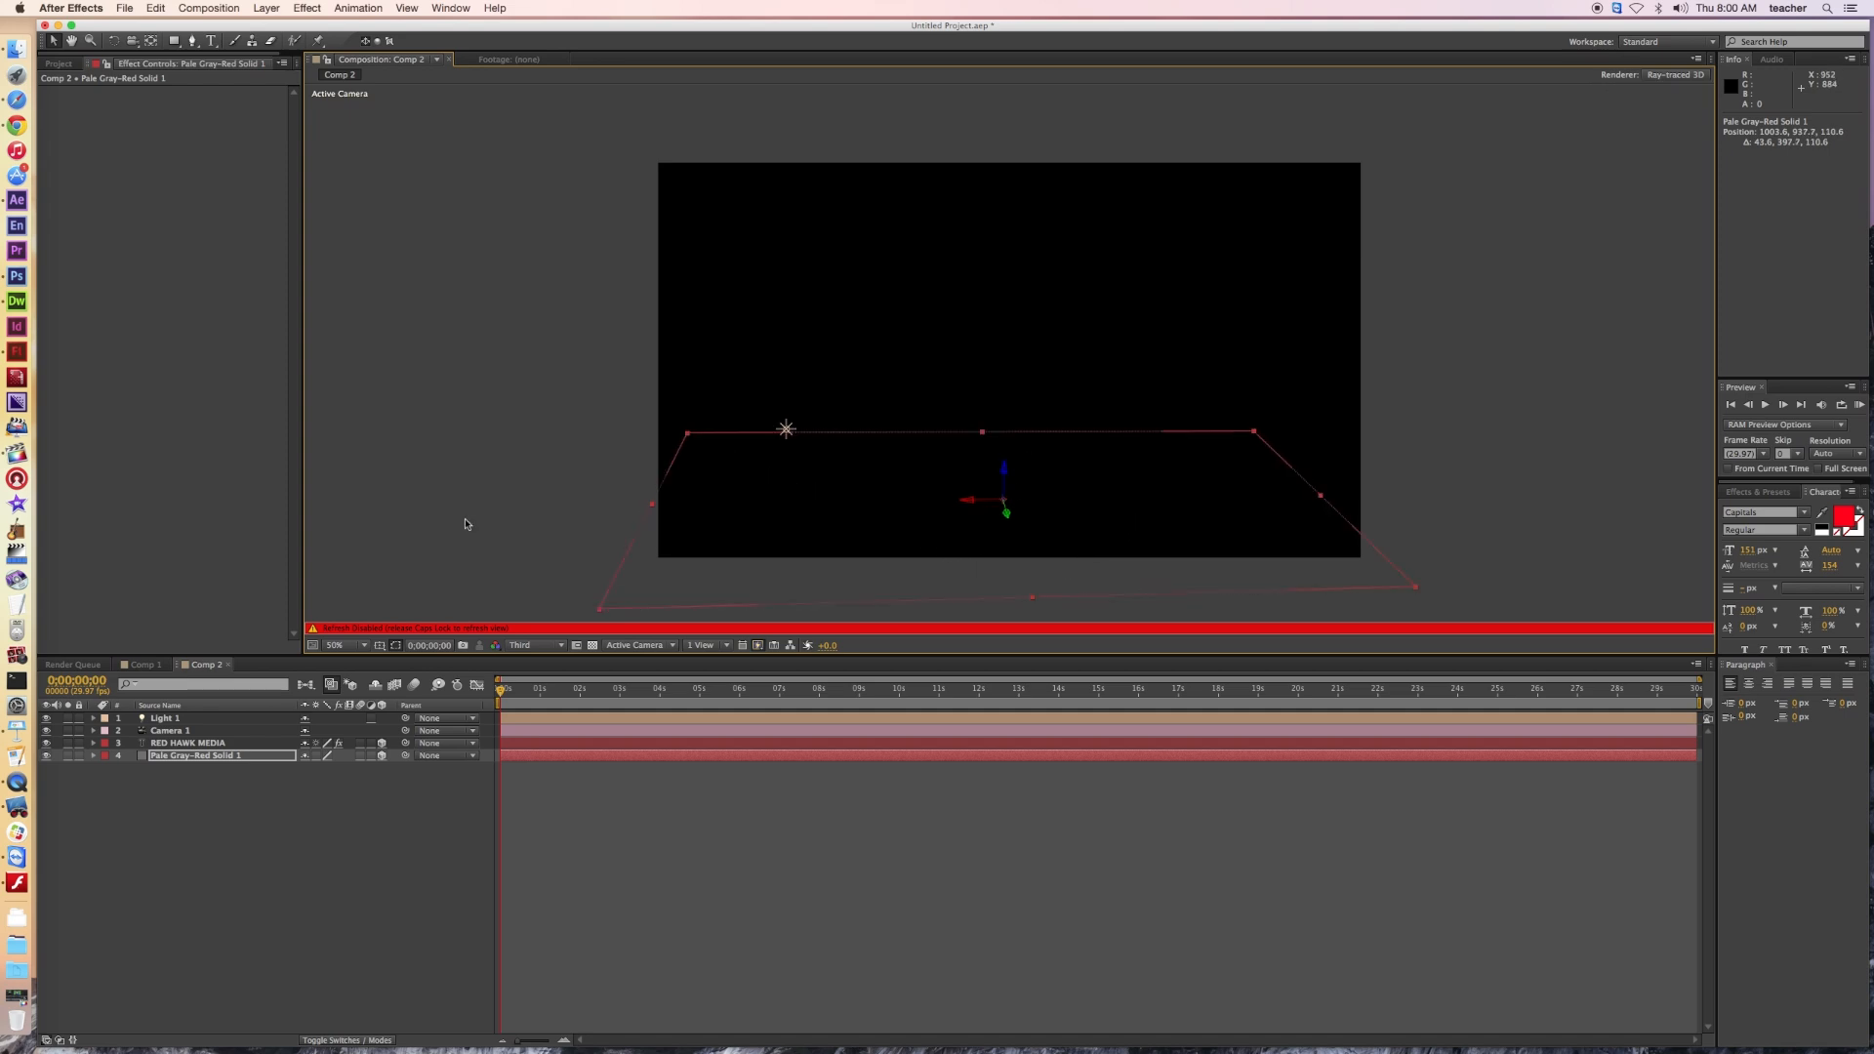
pyautogui.press('s')
pyautogui.click(327, 773)
pyautogui.moveTo(328, 775); pyautogui.dragTo(376, 776)
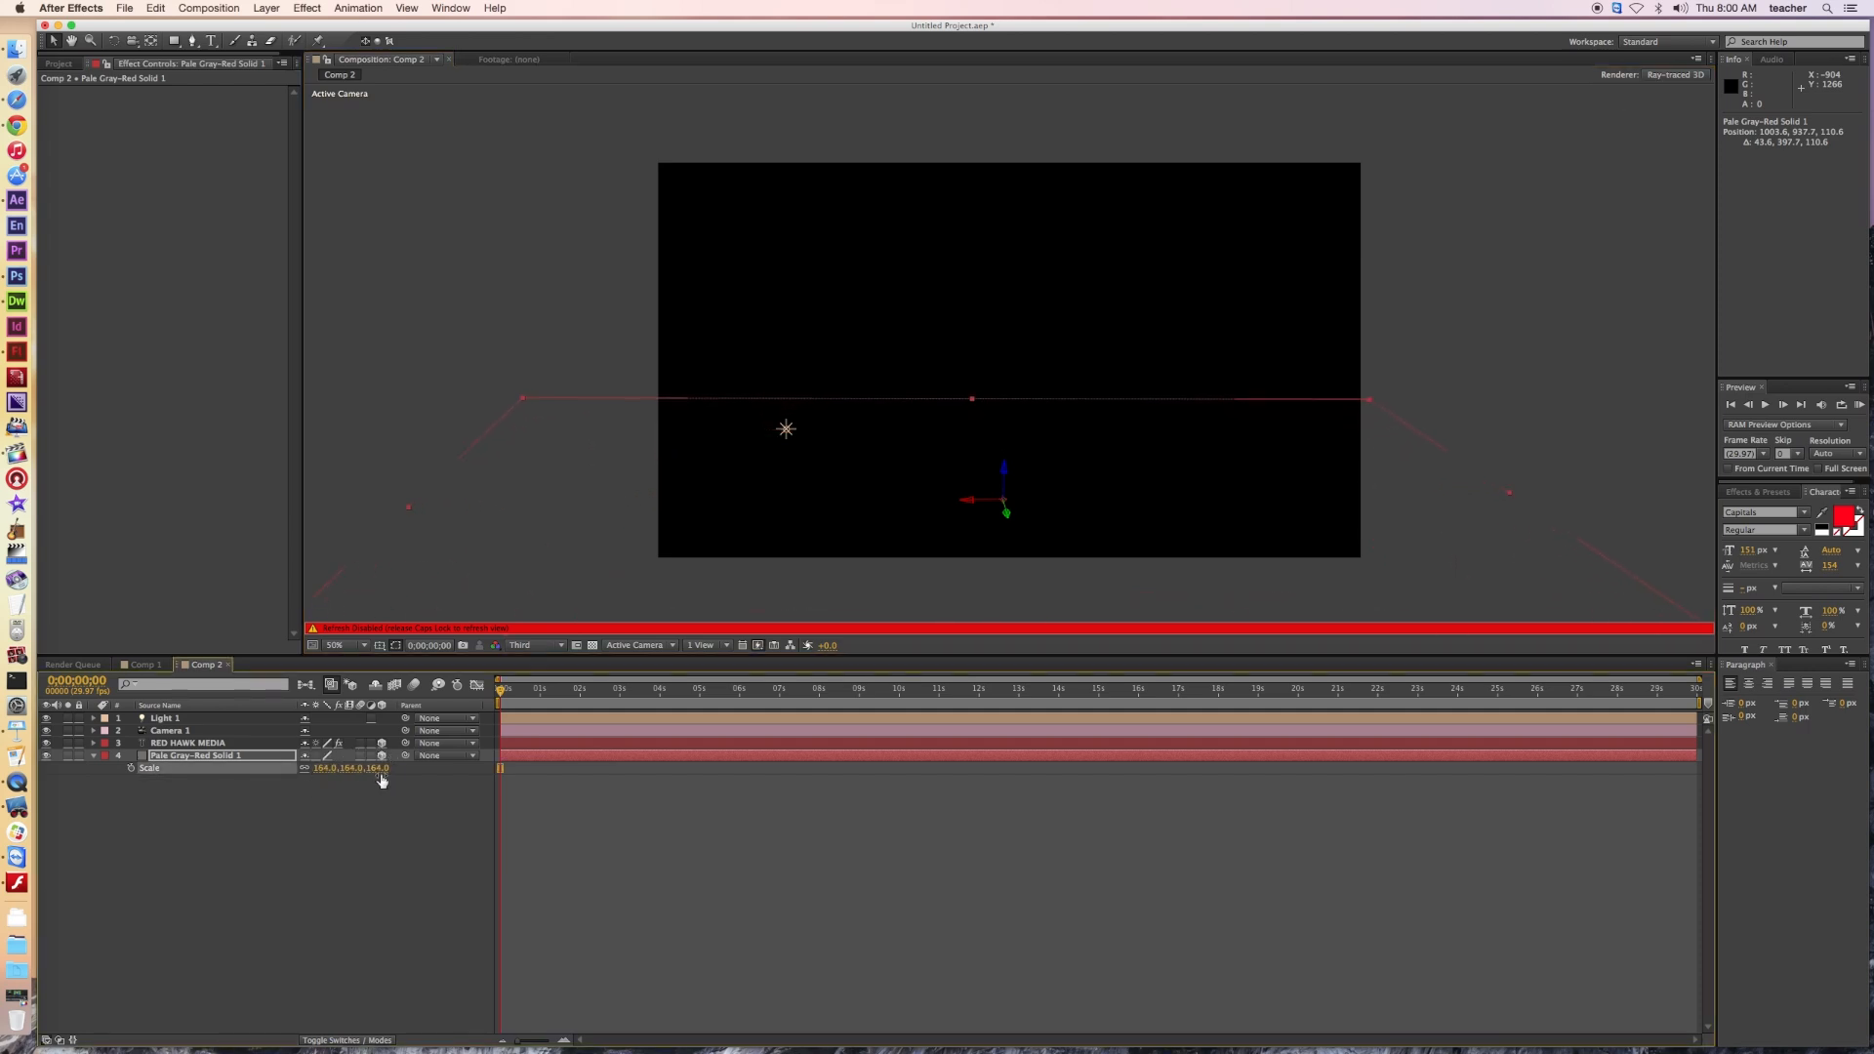
# Step: Shift the floor solid sideways, resume preview refresh, and raise it to about 1151, 756.9, -10.7
pyautogui.moveTo(963, 501); pyautogui.dragTo(1029, 504)
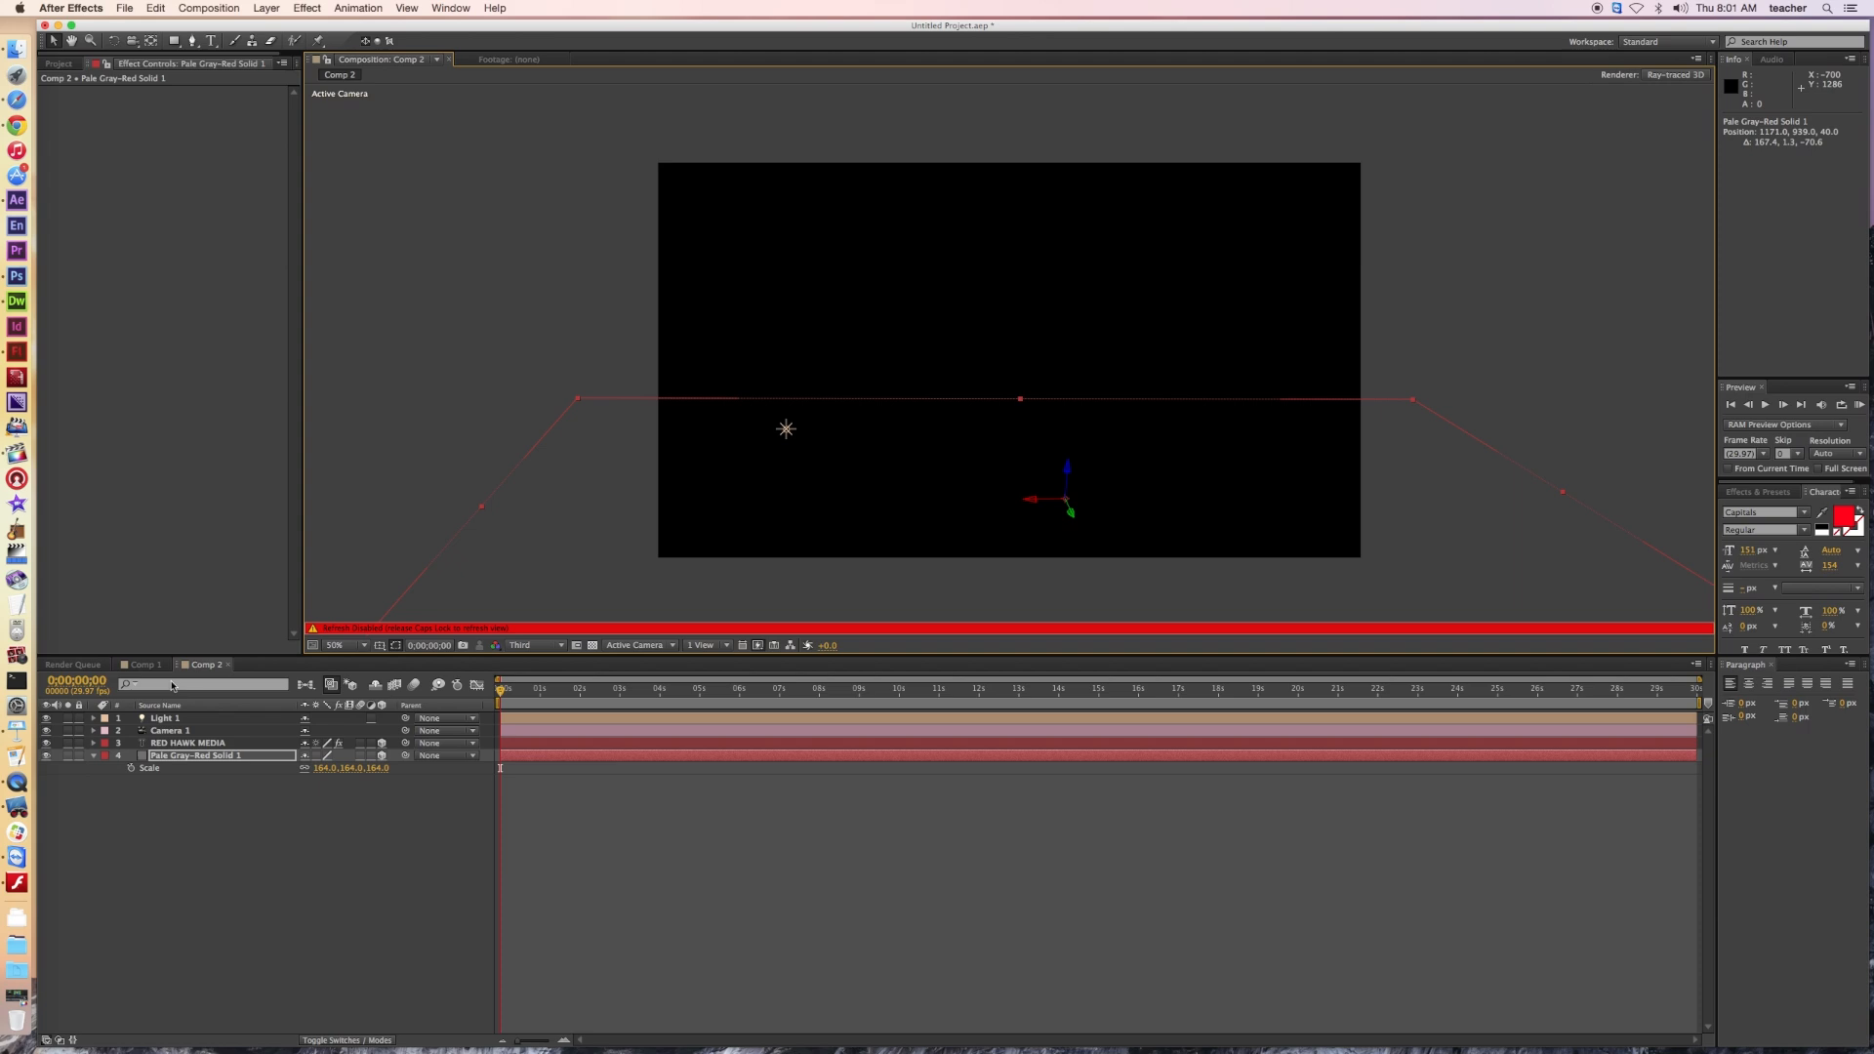
pyautogui.press('capslock')
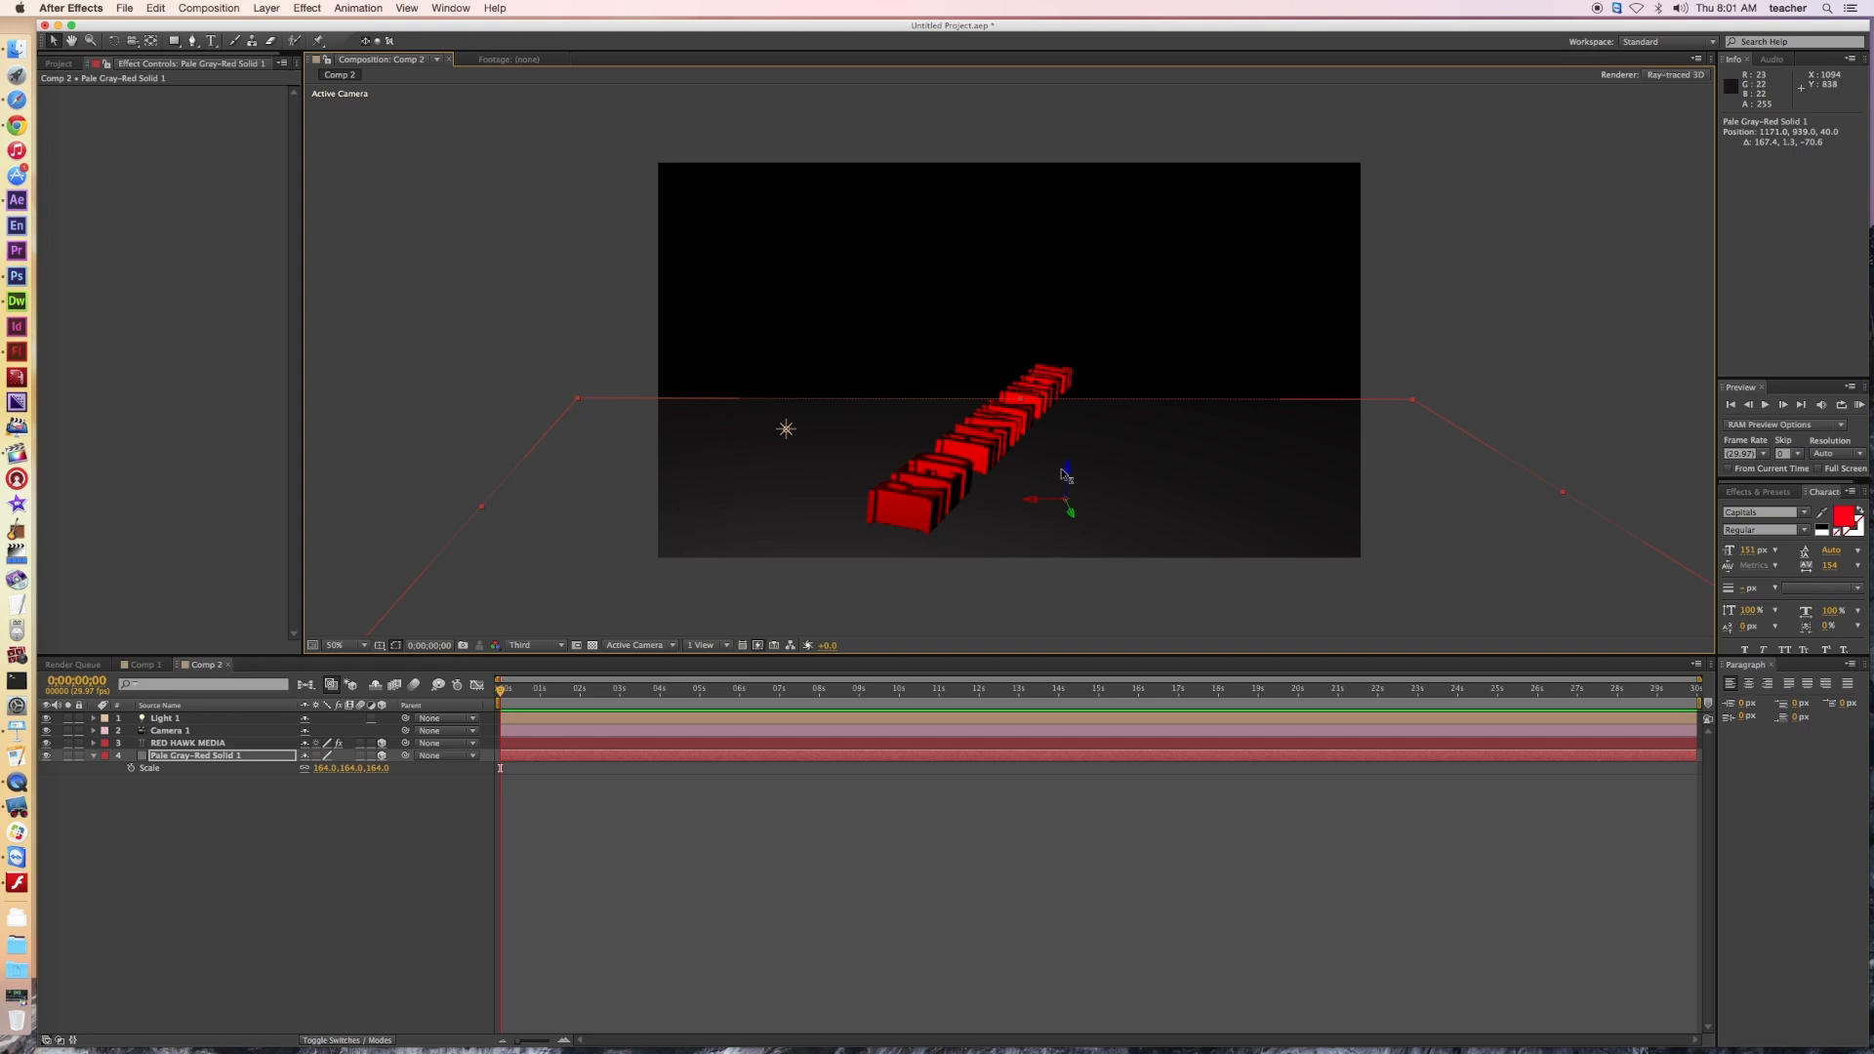
pyautogui.moveTo(1070, 476); pyautogui.dragTo(1092, 406)
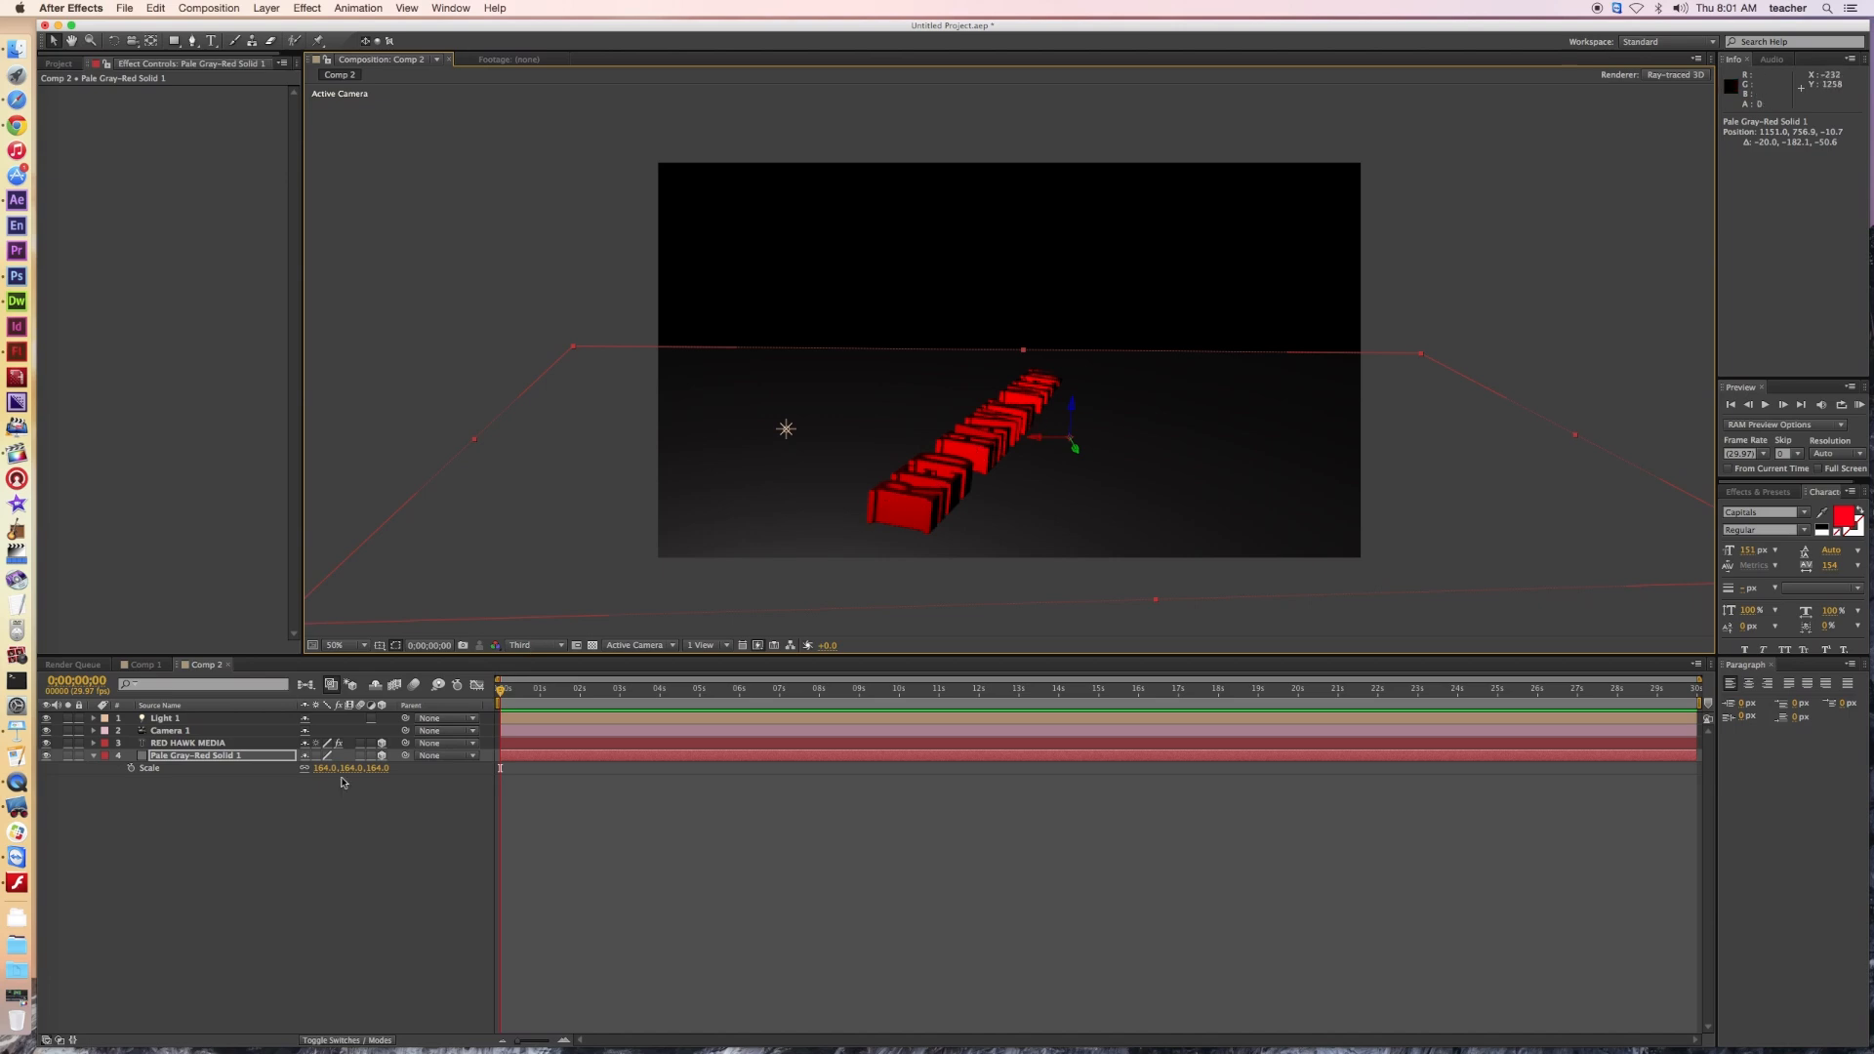
# Step: Rotate the RED HAWK MEDIA title to an orientation of about 293°, 355°, 338° and raise it to about 964, 655.5, 30
pyautogui.click(187, 744)
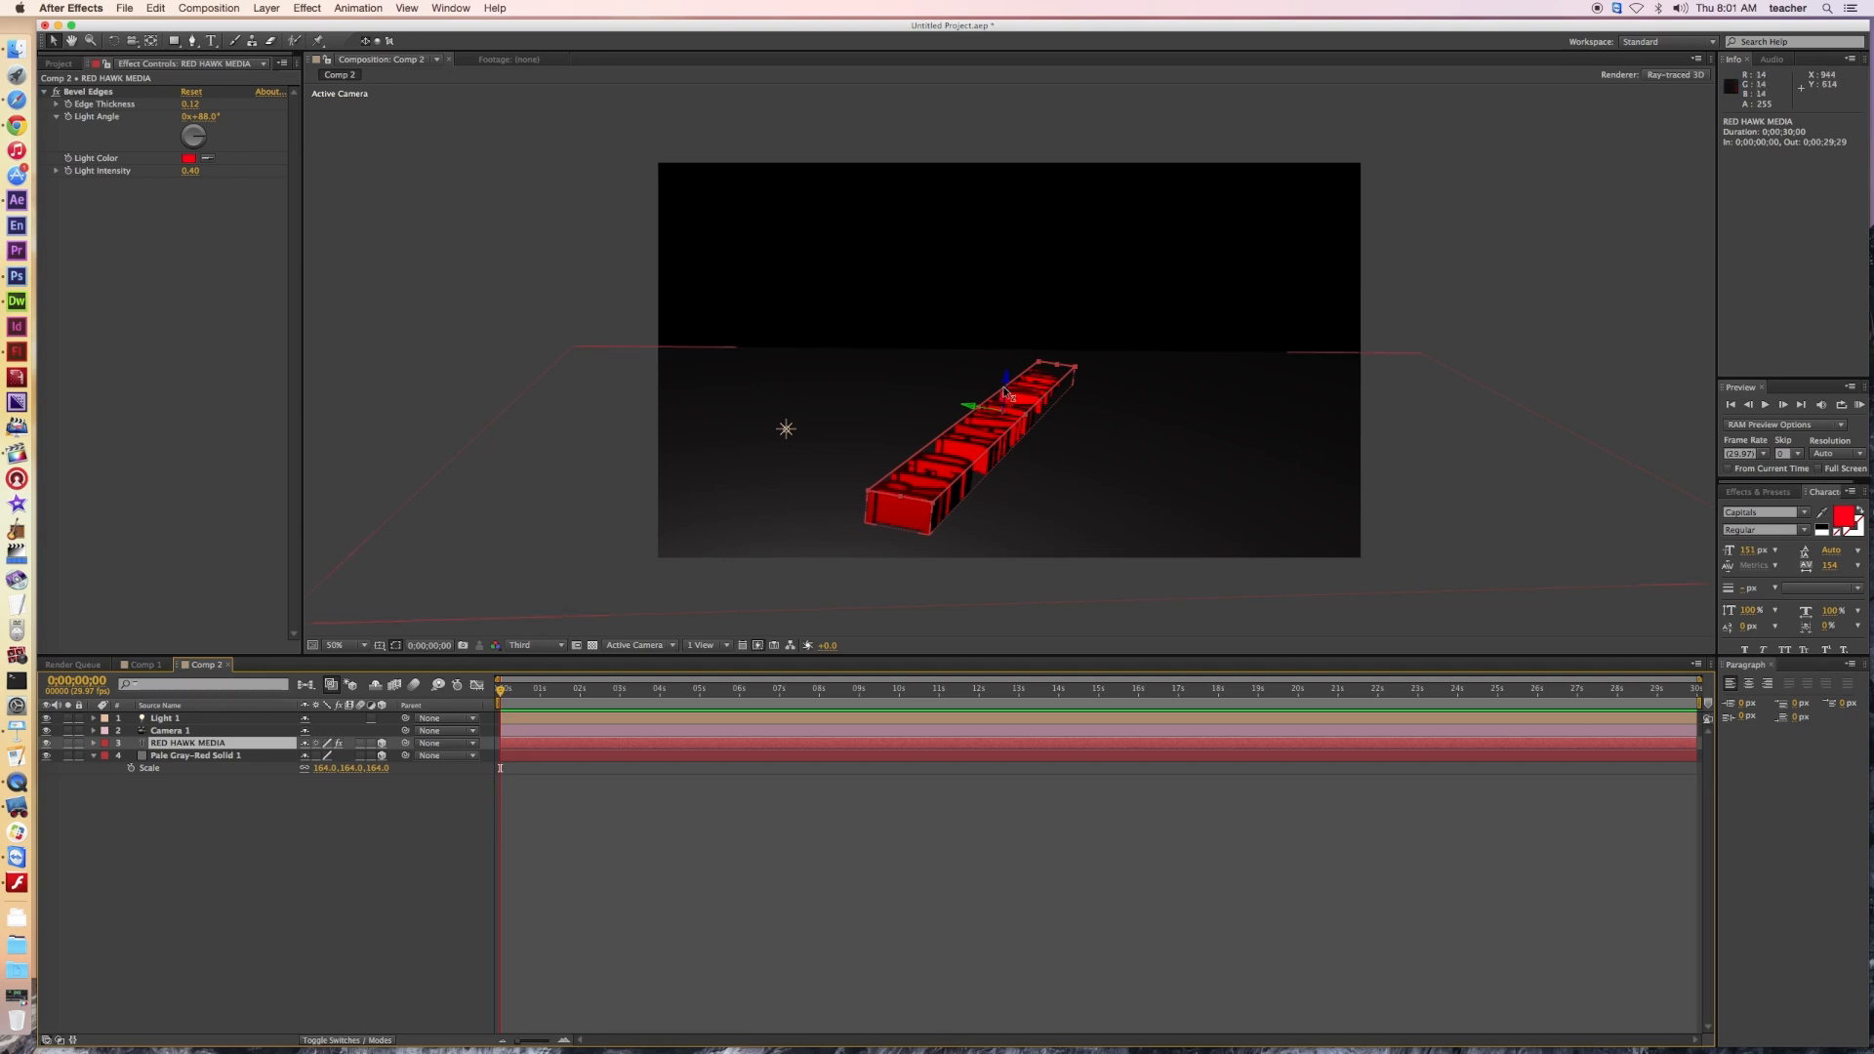
pyautogui.press('w')
pyautogui.moveTo(1003, 390); pyautogui.dragTo(1005, 392)
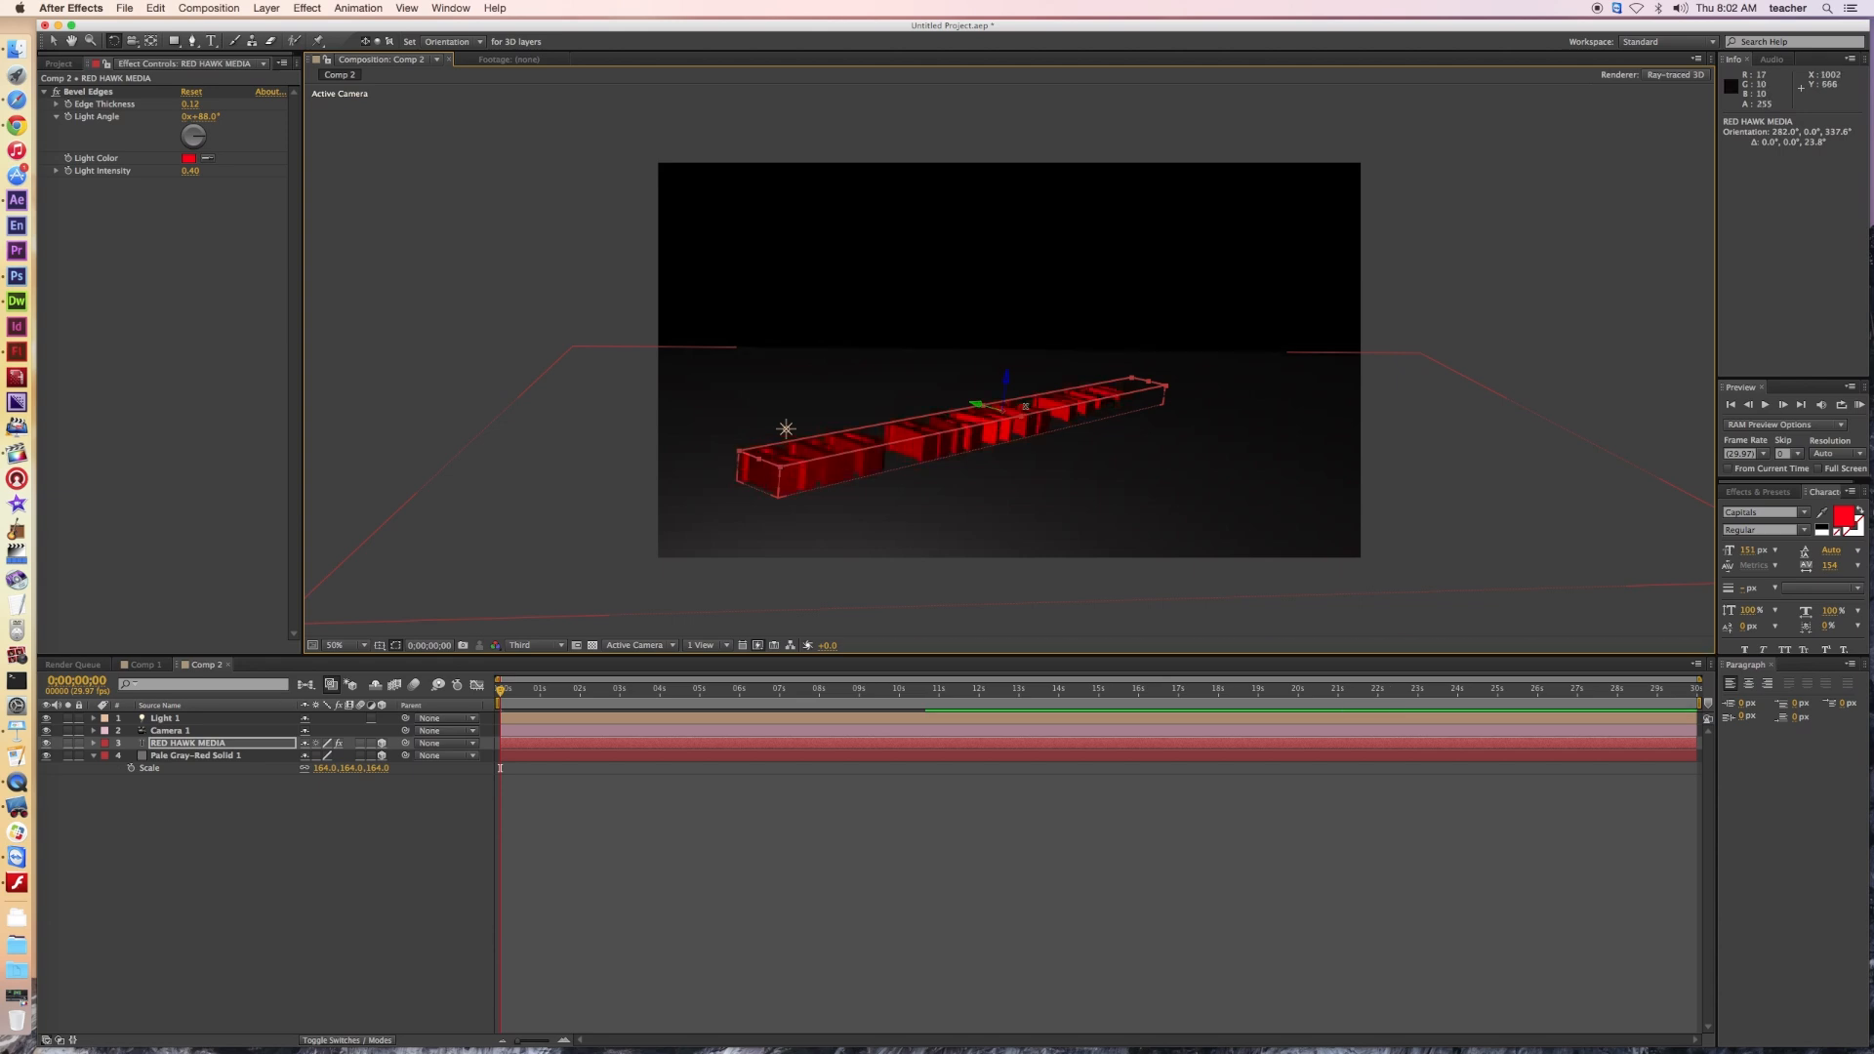
pyautogui.moveTo(1023, 407); pyautogui.dragTo(1024, 412)
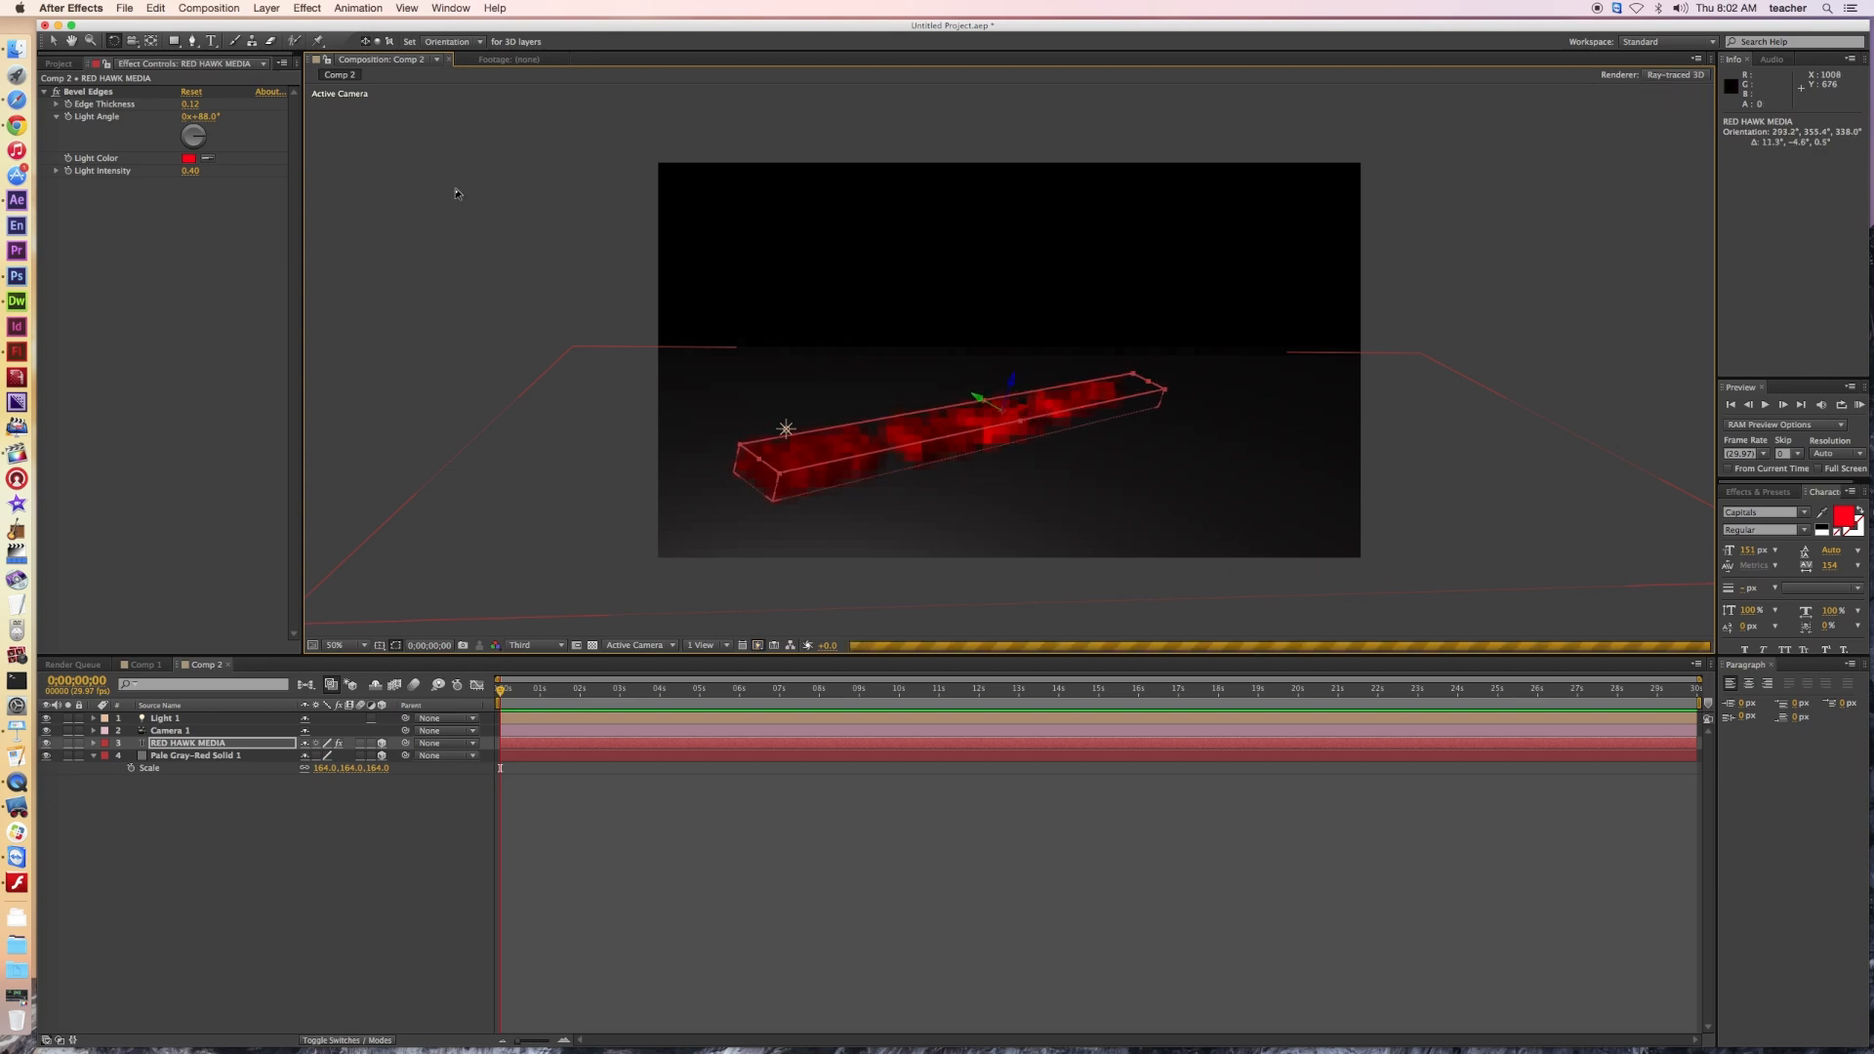
pyautogui.click(54, 40)
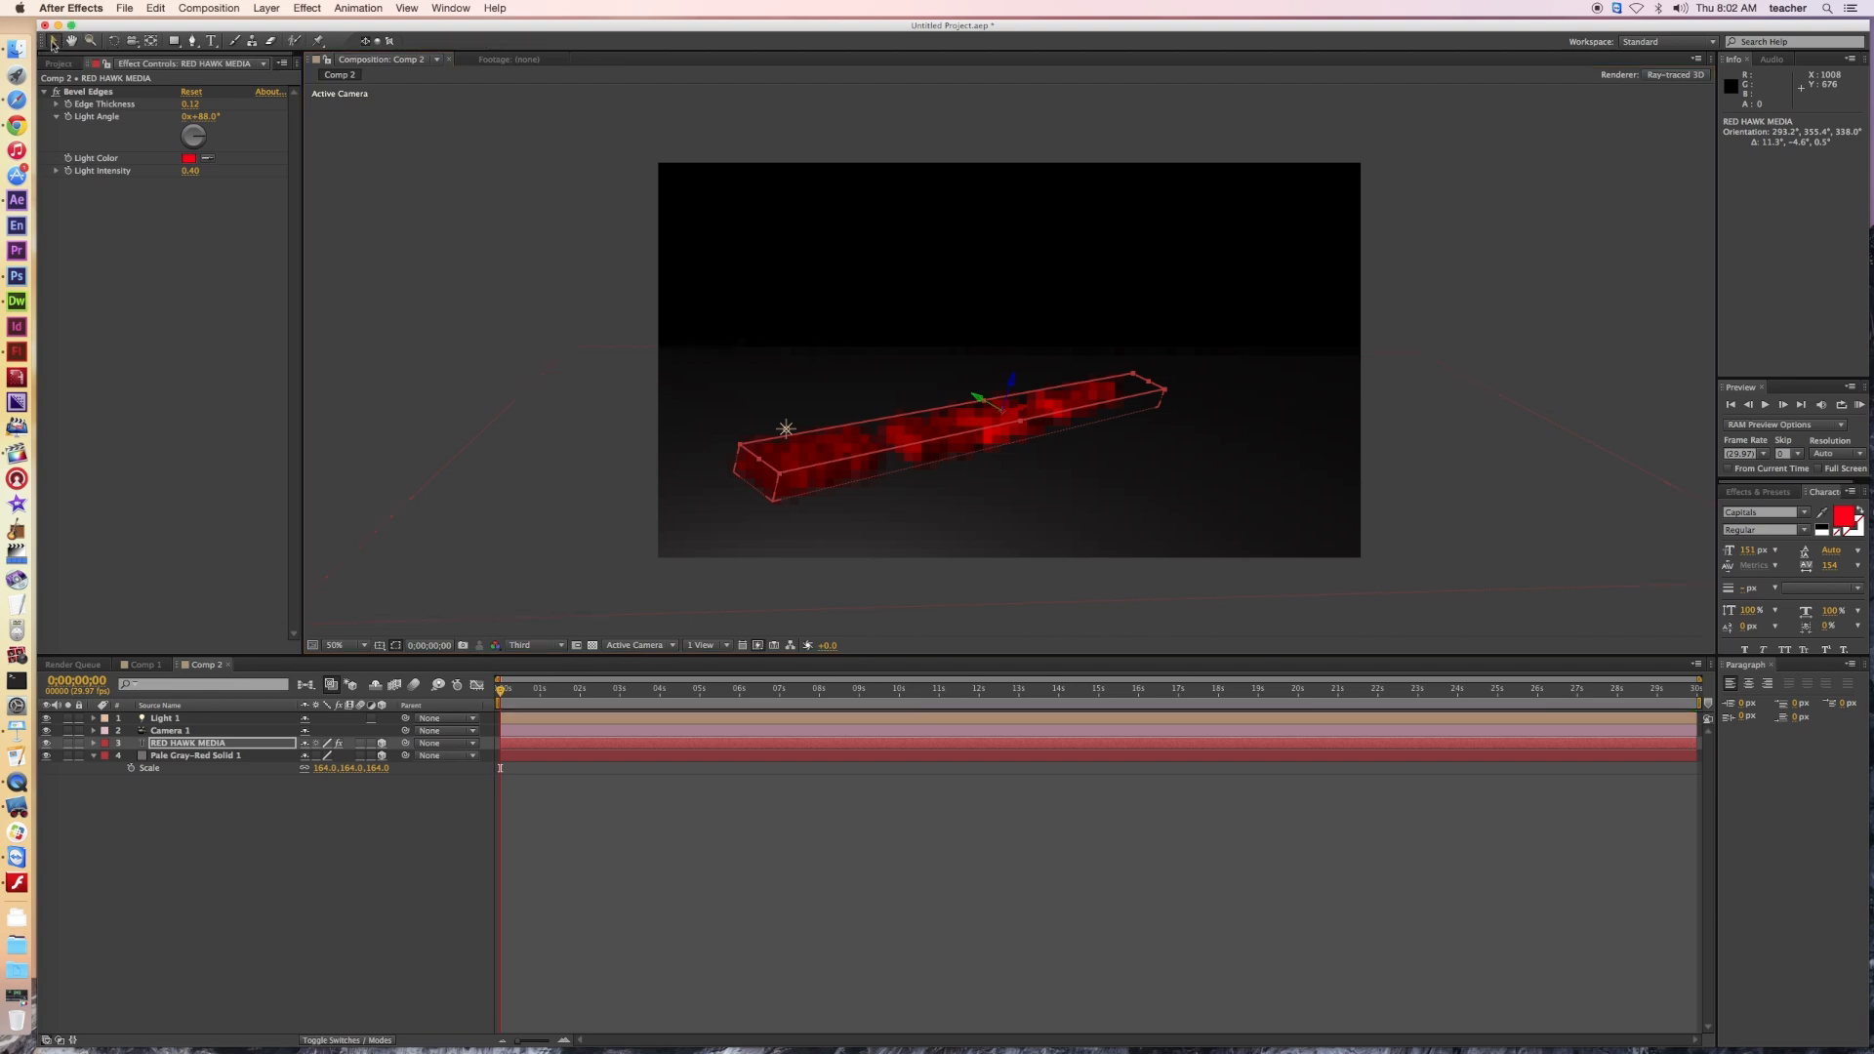
pyautogui.moveTo(1013, 382)
pyautogui.mouseDown()
pyautogui.moveTo(983, 430)
pyautogui.moveTo(1010, 372)
pyautogui.mouseUp()
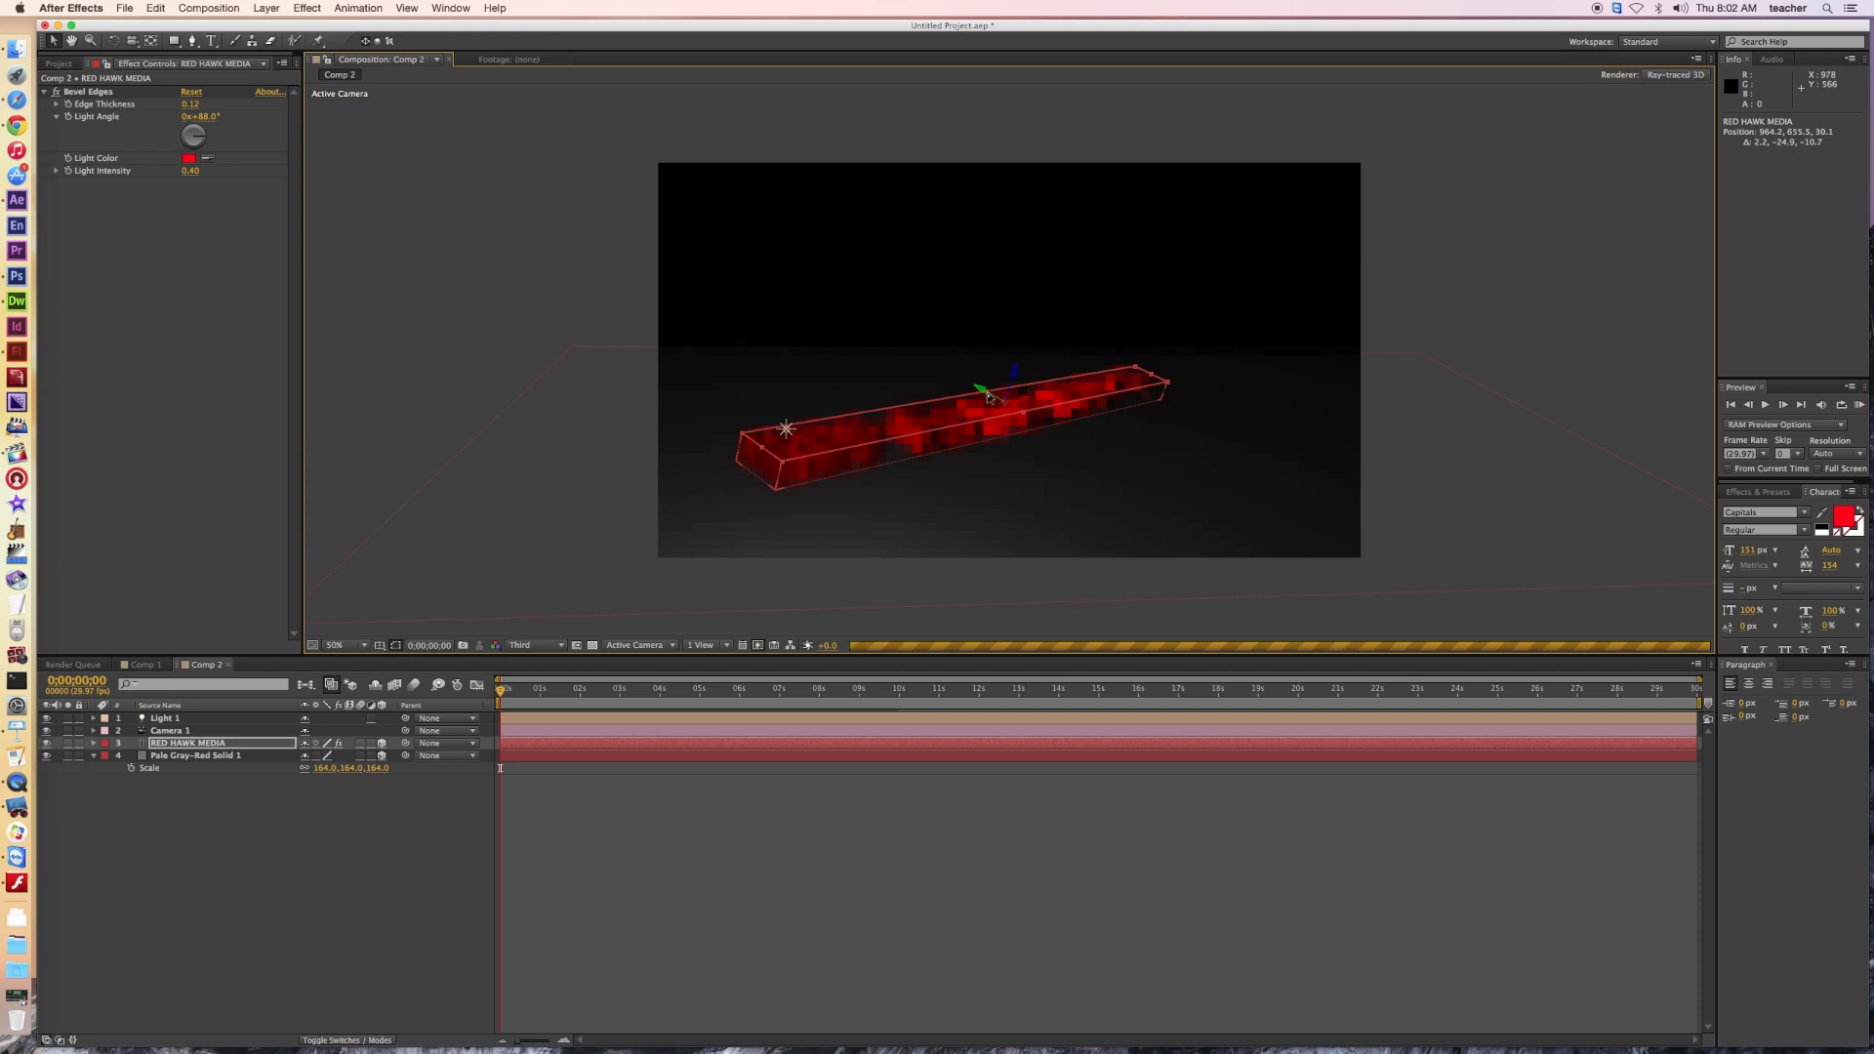